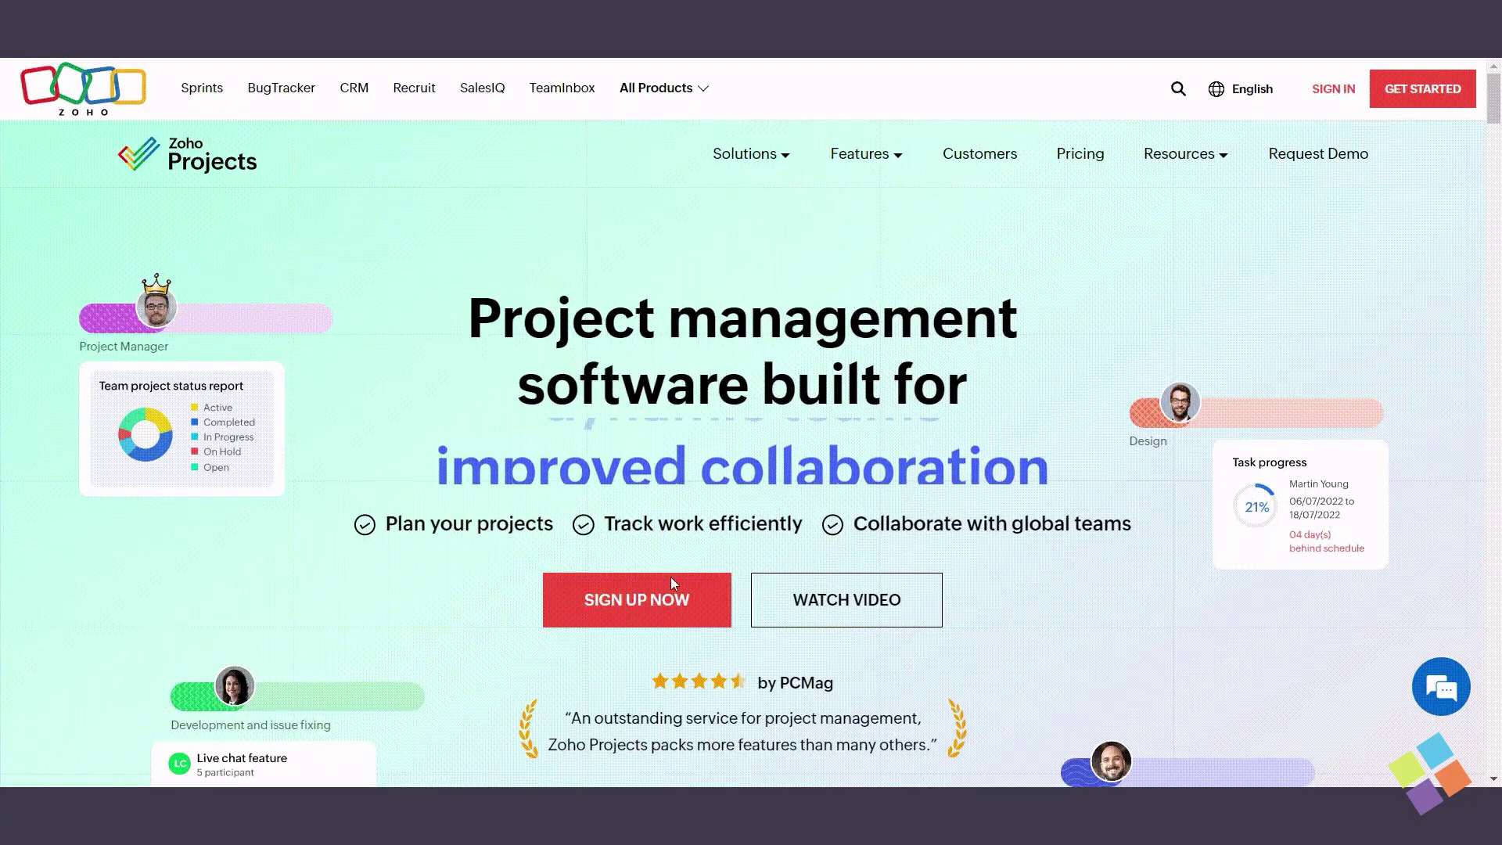
Go from the Zoho Projects homepage to the sign-up page
click(643, 602)
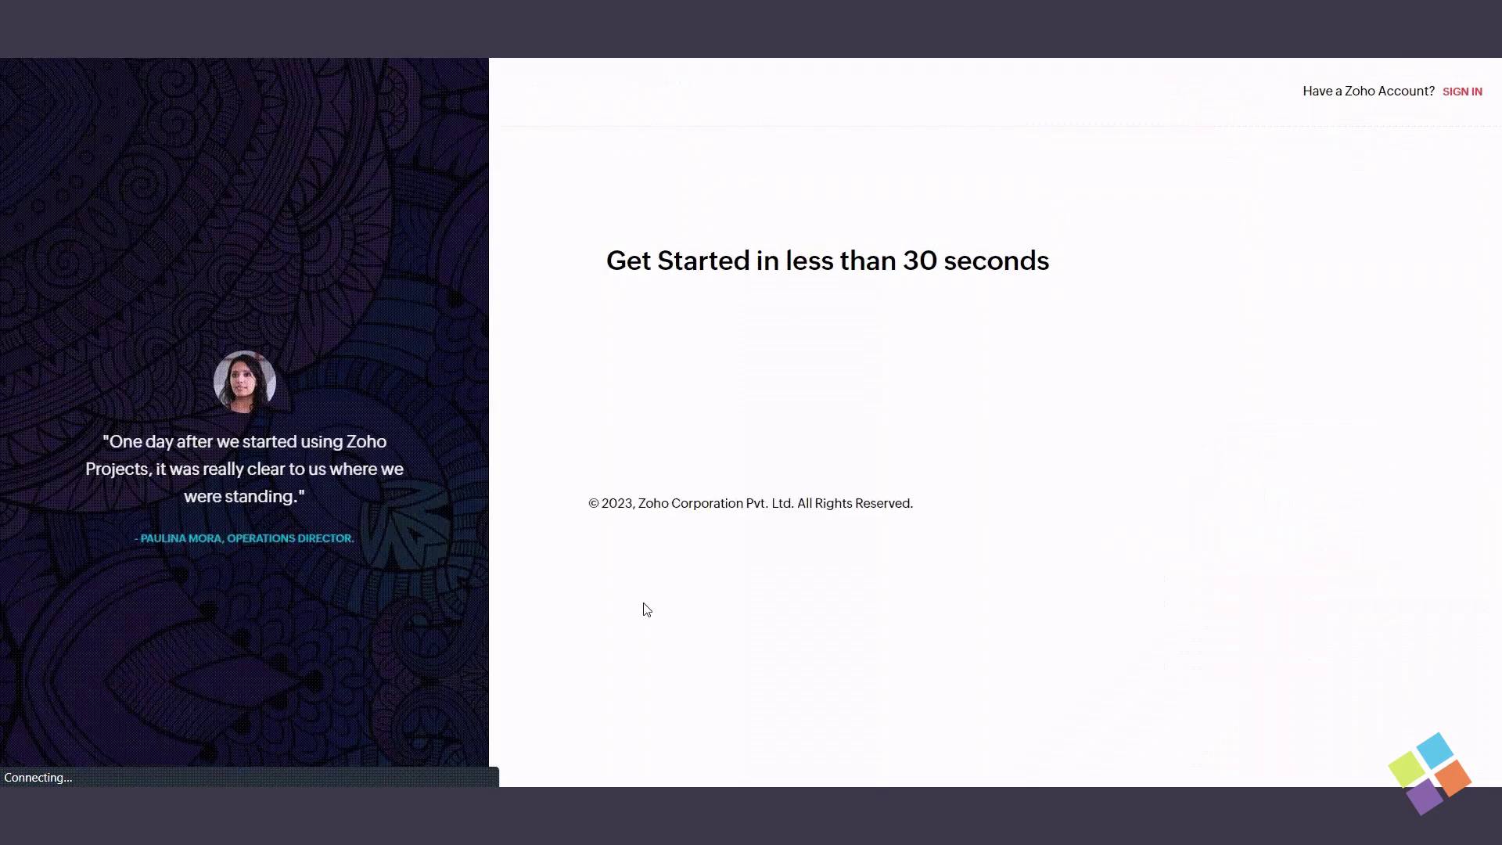
Sign up as company CoolBreeze with e-mail and password, accept the terms, and complete the welcome form
click(664, 347)
text(CoolBreeze)
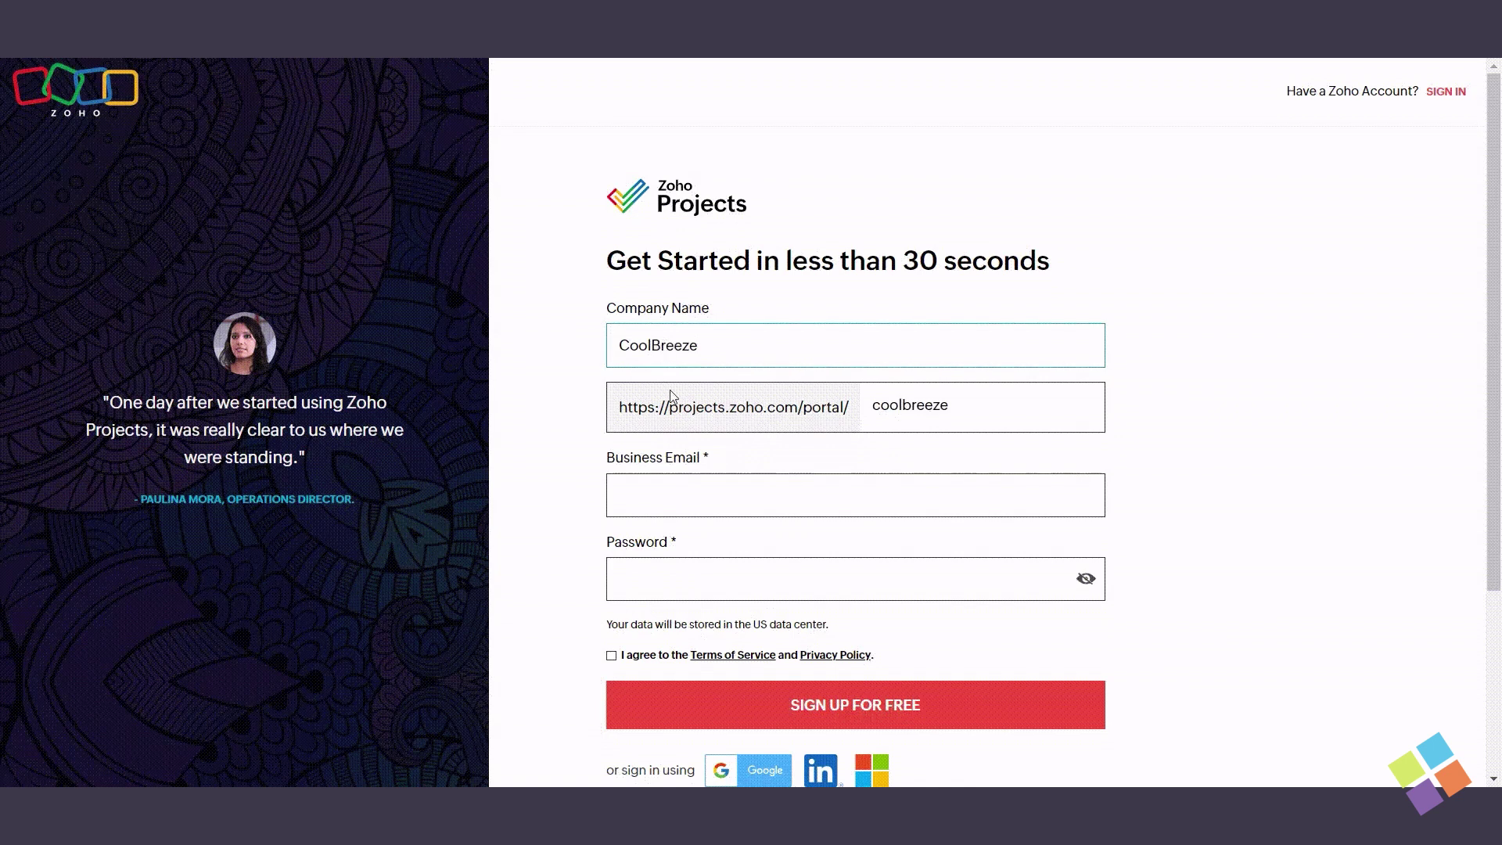
click(661, 501)
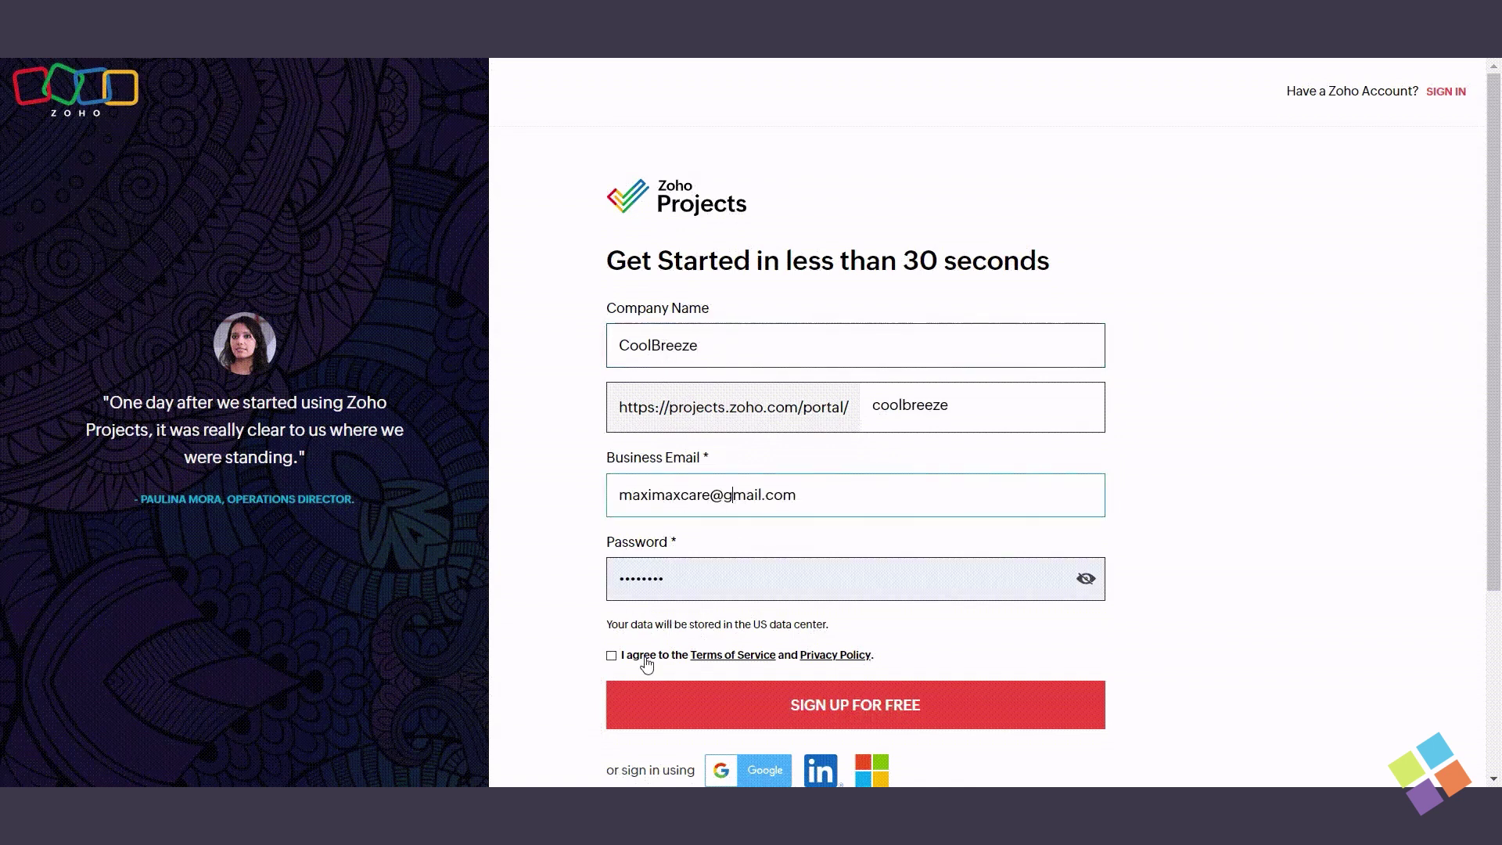
click(611, 657)
click(829, 702)
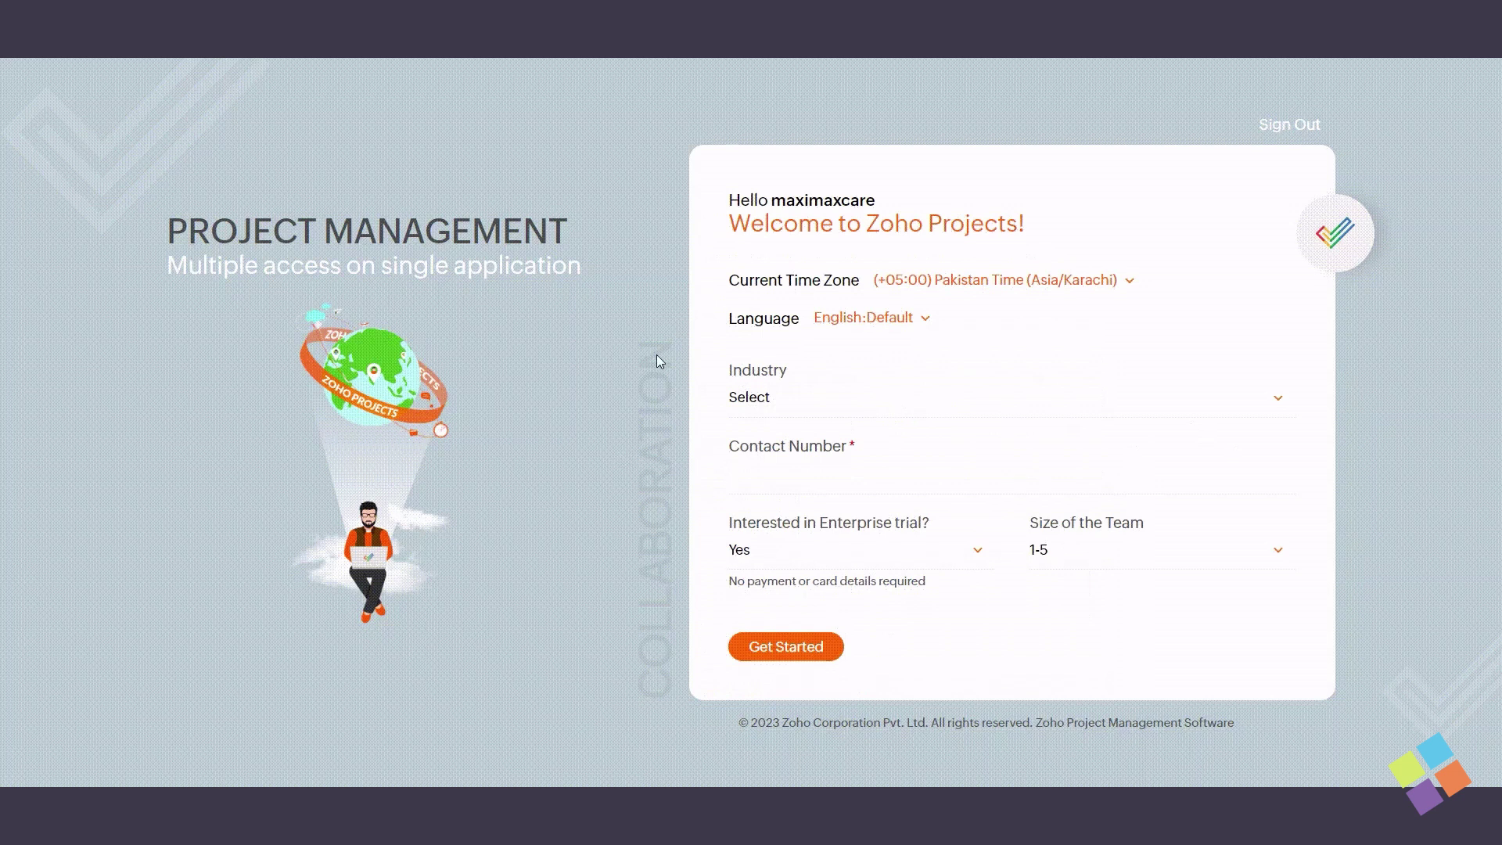
click(892, 402)
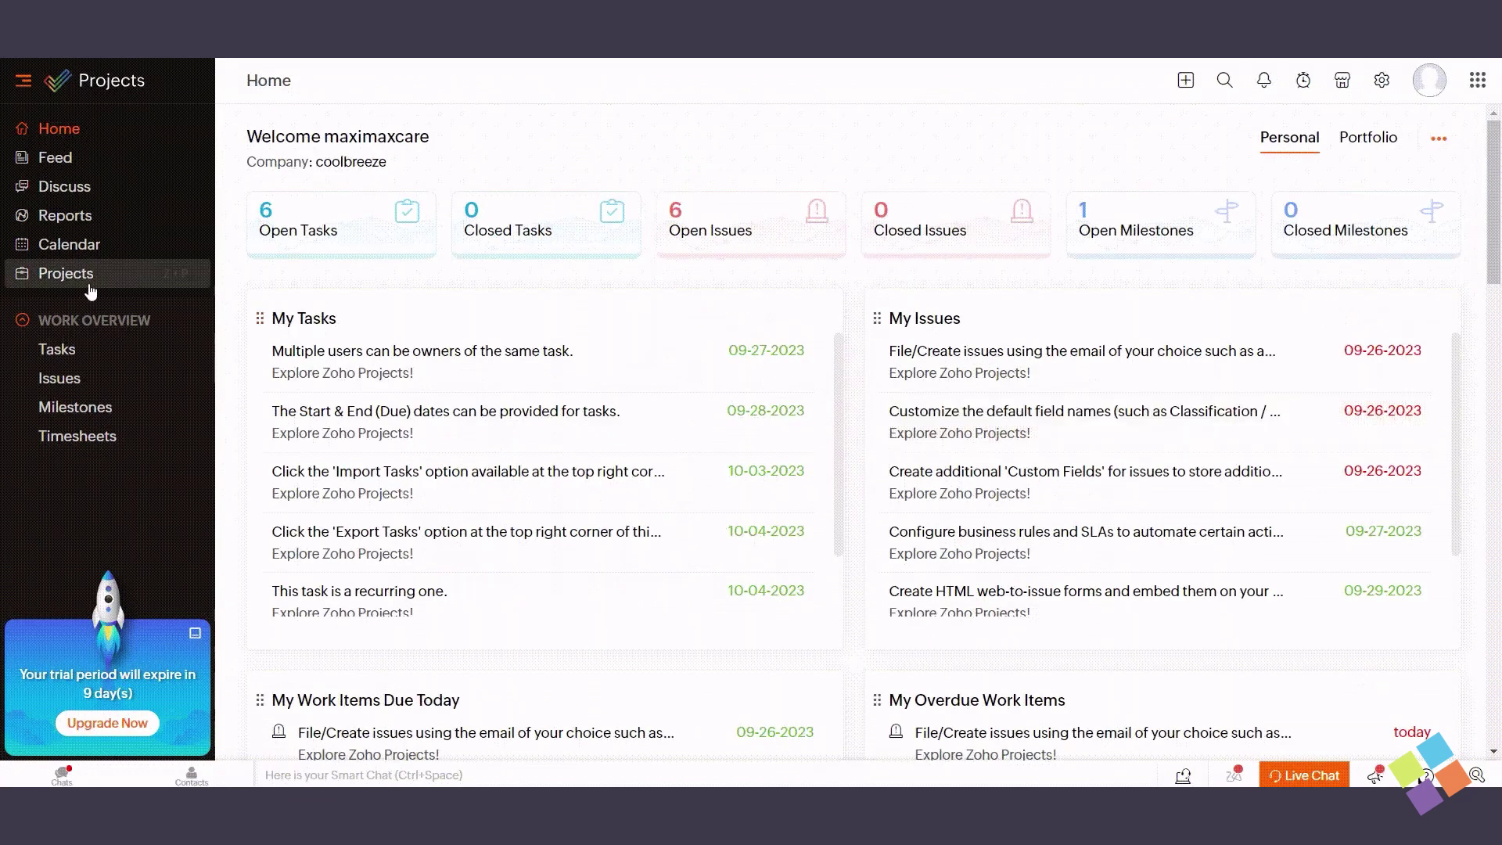
Create the CoolBreeze Task_Ins project (CO-2) and update its details, keeping the current user as owner
click(84, 280)
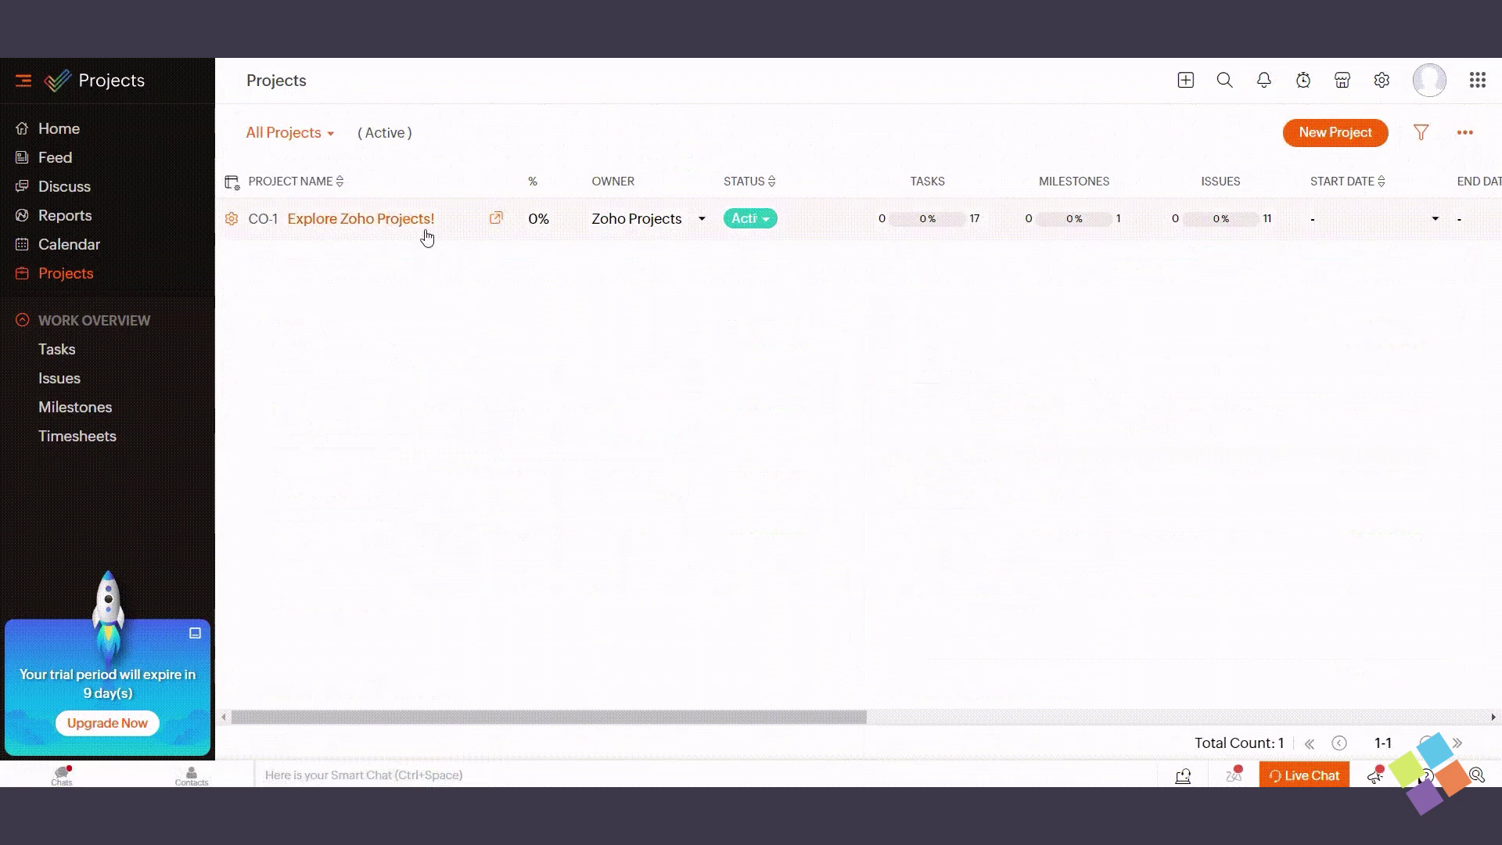
click(1320, 131)
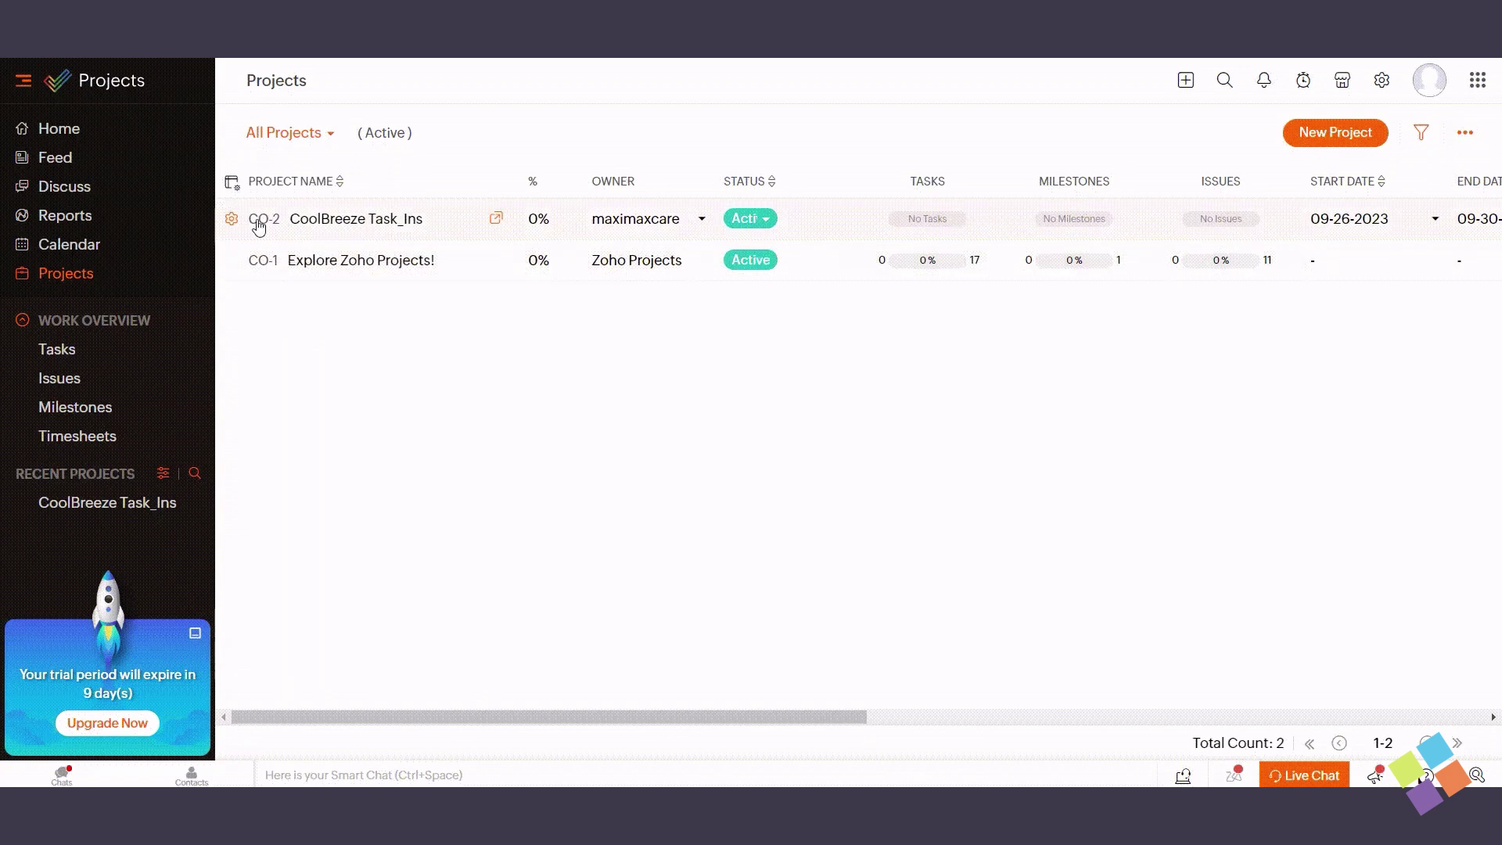
click(232, 222)
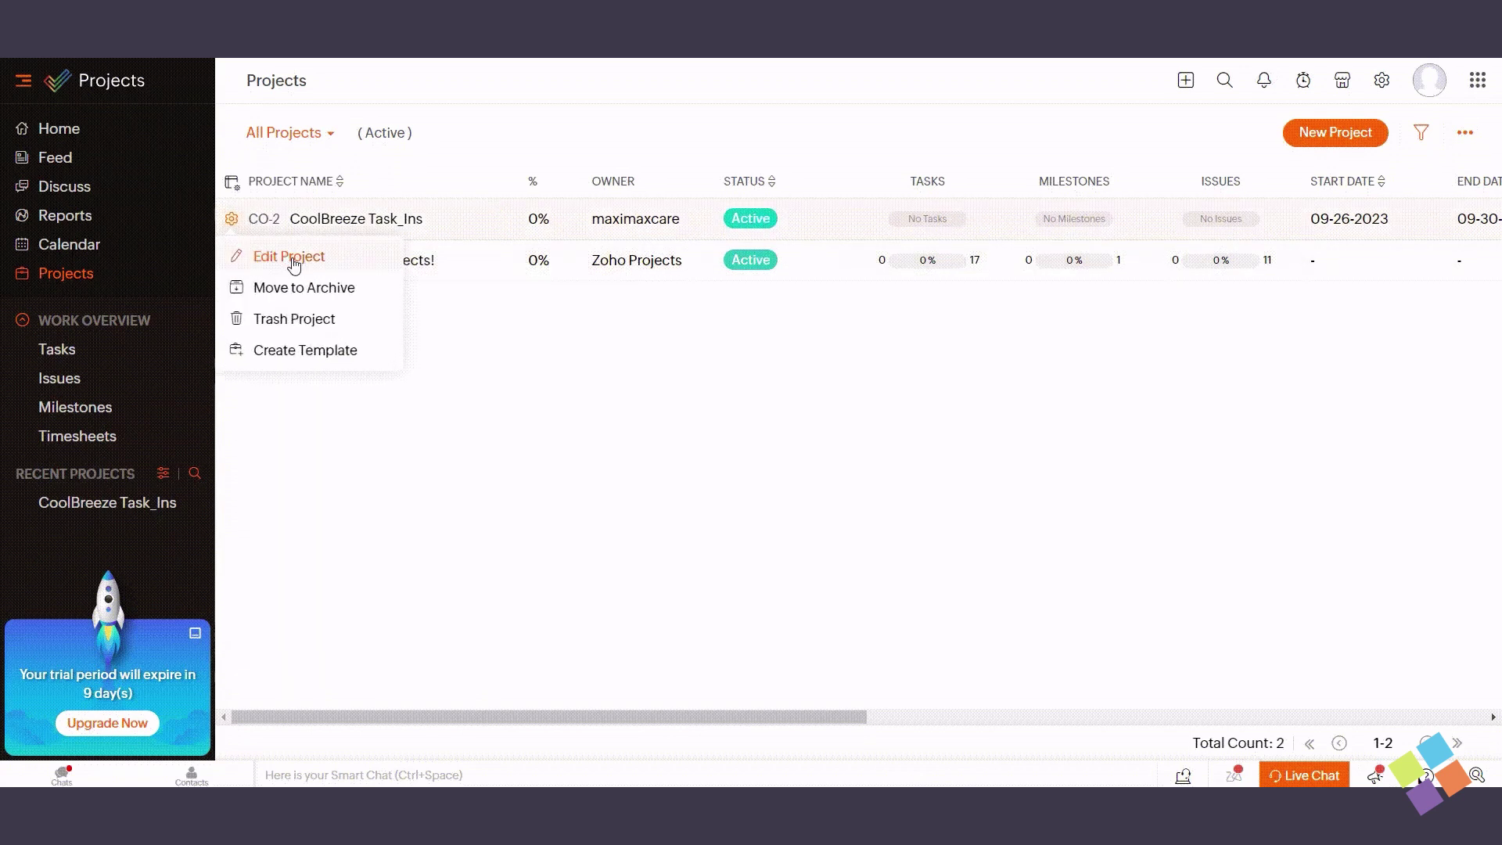
click(293, 263)
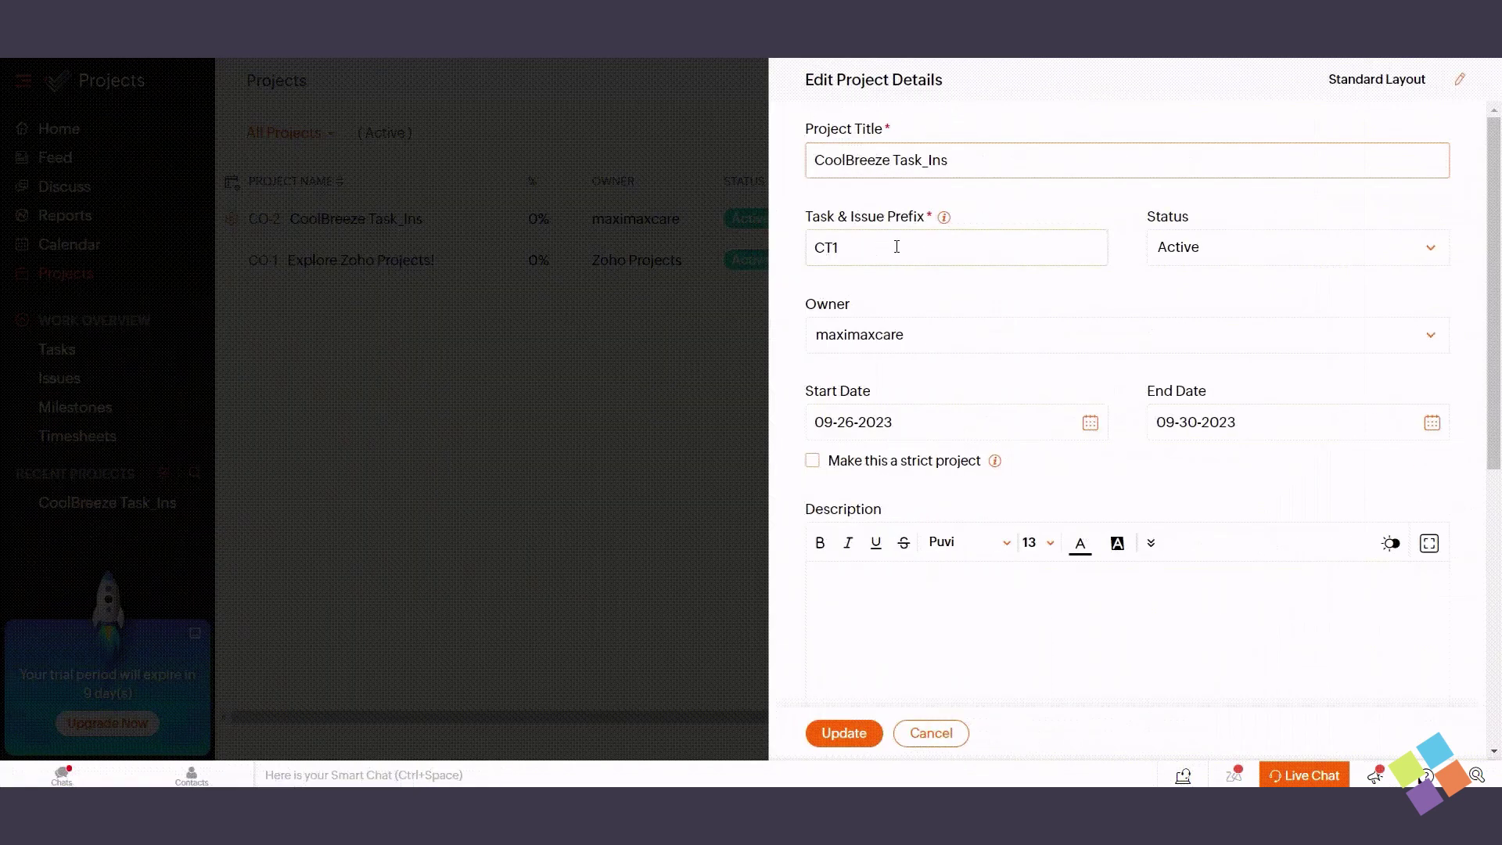
click(920, 337)
click(884, 408)
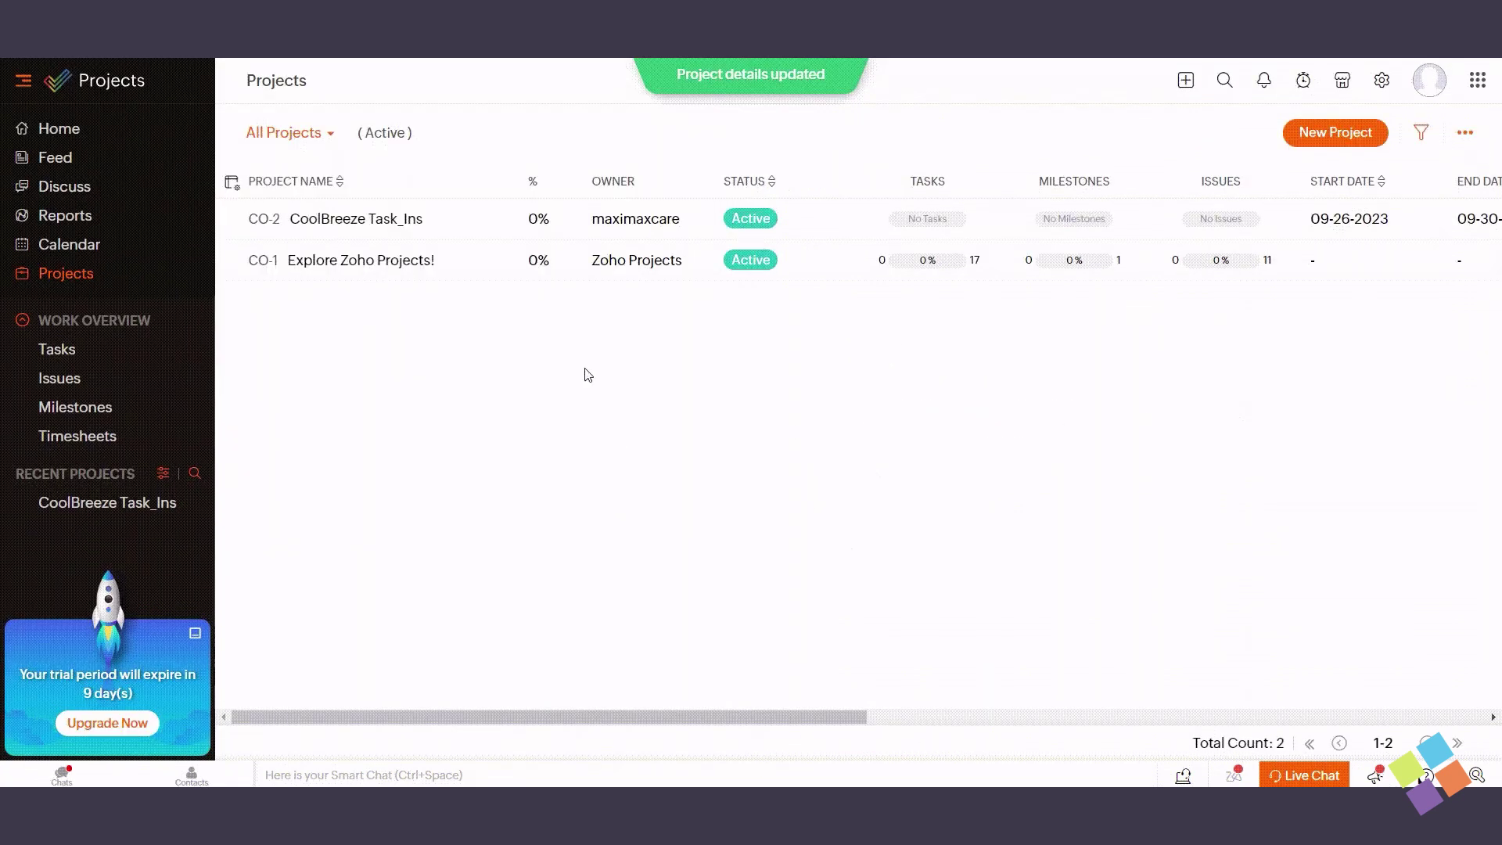
click(1339, 135)
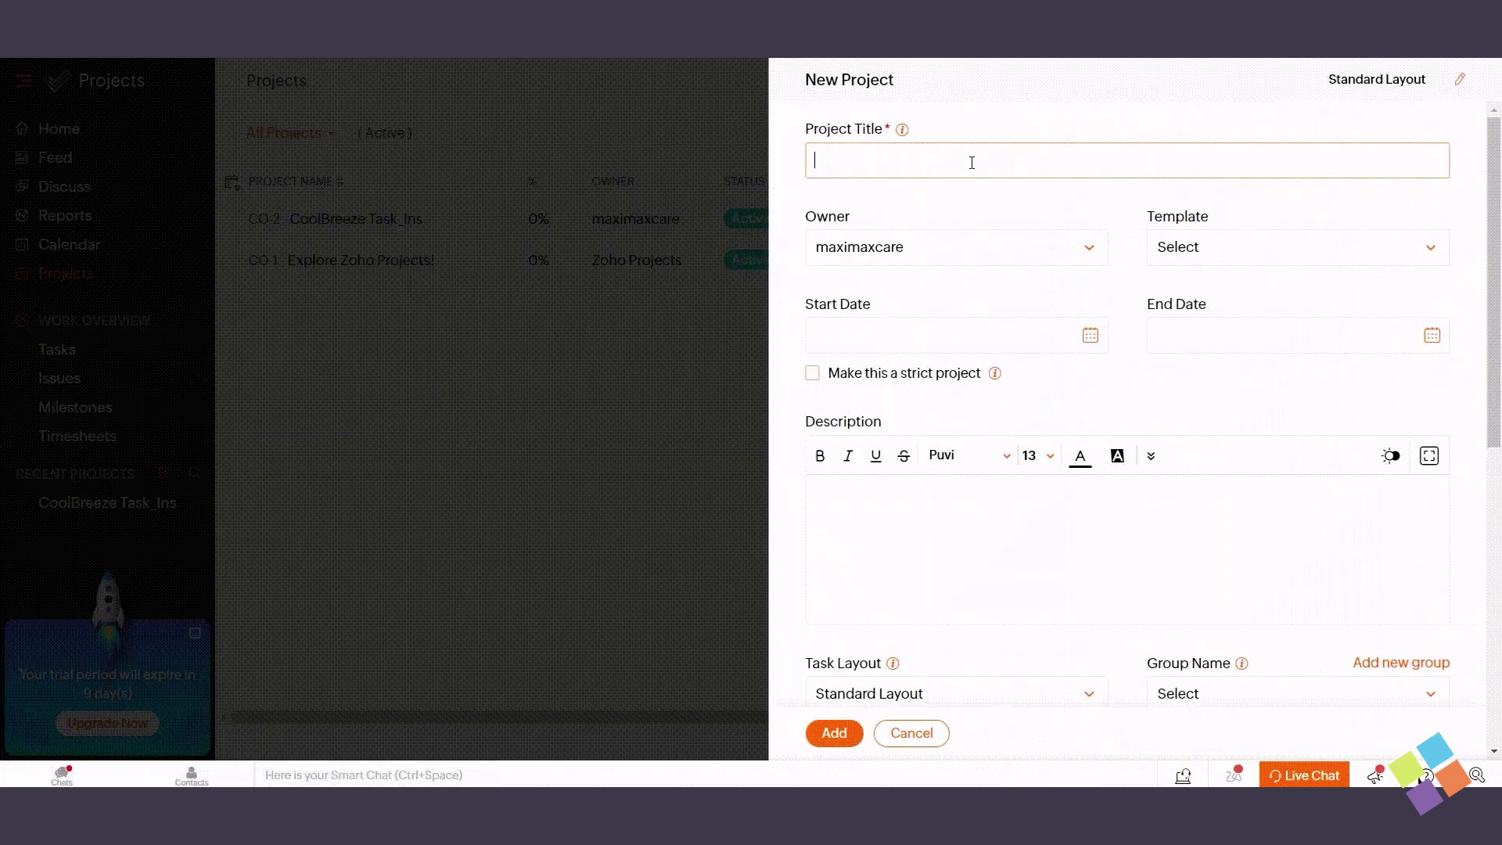
Add project 'Bronze Ind. Repair' owned by the current user, running 09-26-2023 to 09-29-2023
text(Bronze Ind. Repair)
click(993, 248)
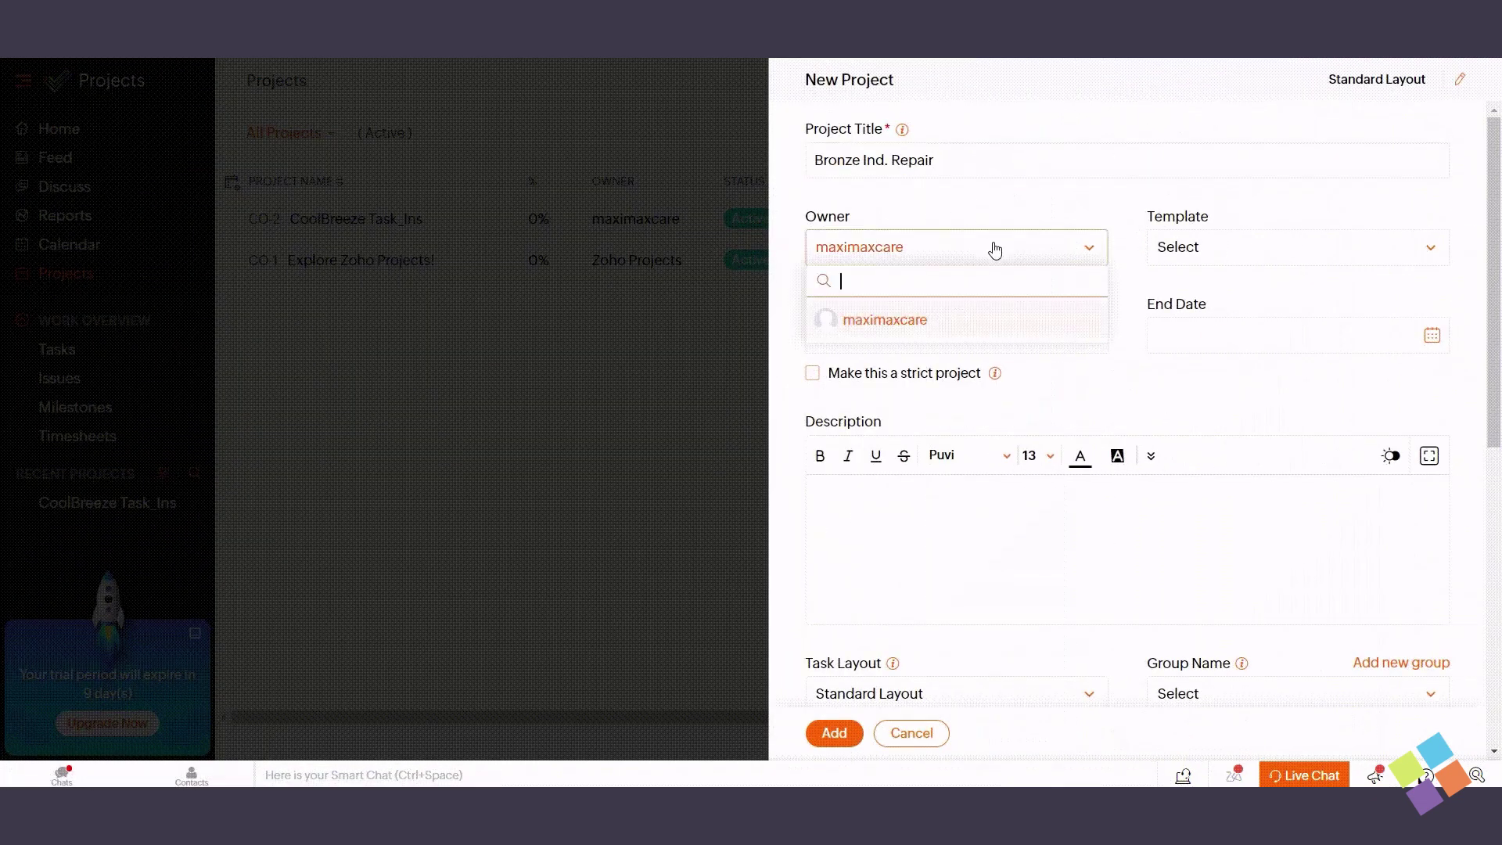
click(918, 336)
scroll(1081, 390, down, 3)
scroll(1082, 392, down, 2)
scroll(1220, 346, up, 4)
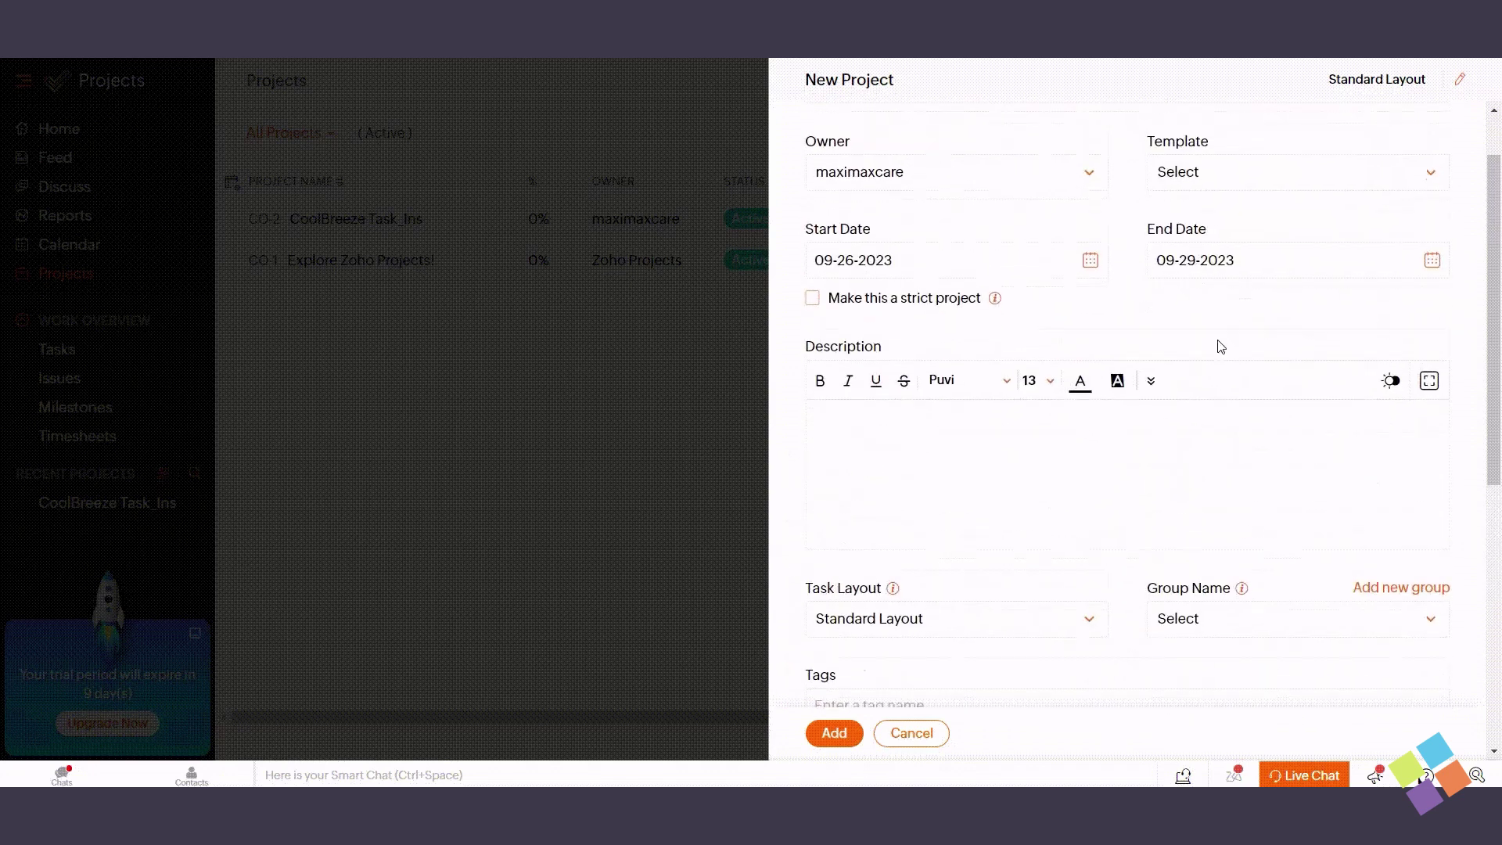
scroll(1219, 344, down, 4)
click(1337, 294)
scroll(1038, 413, down, 2)
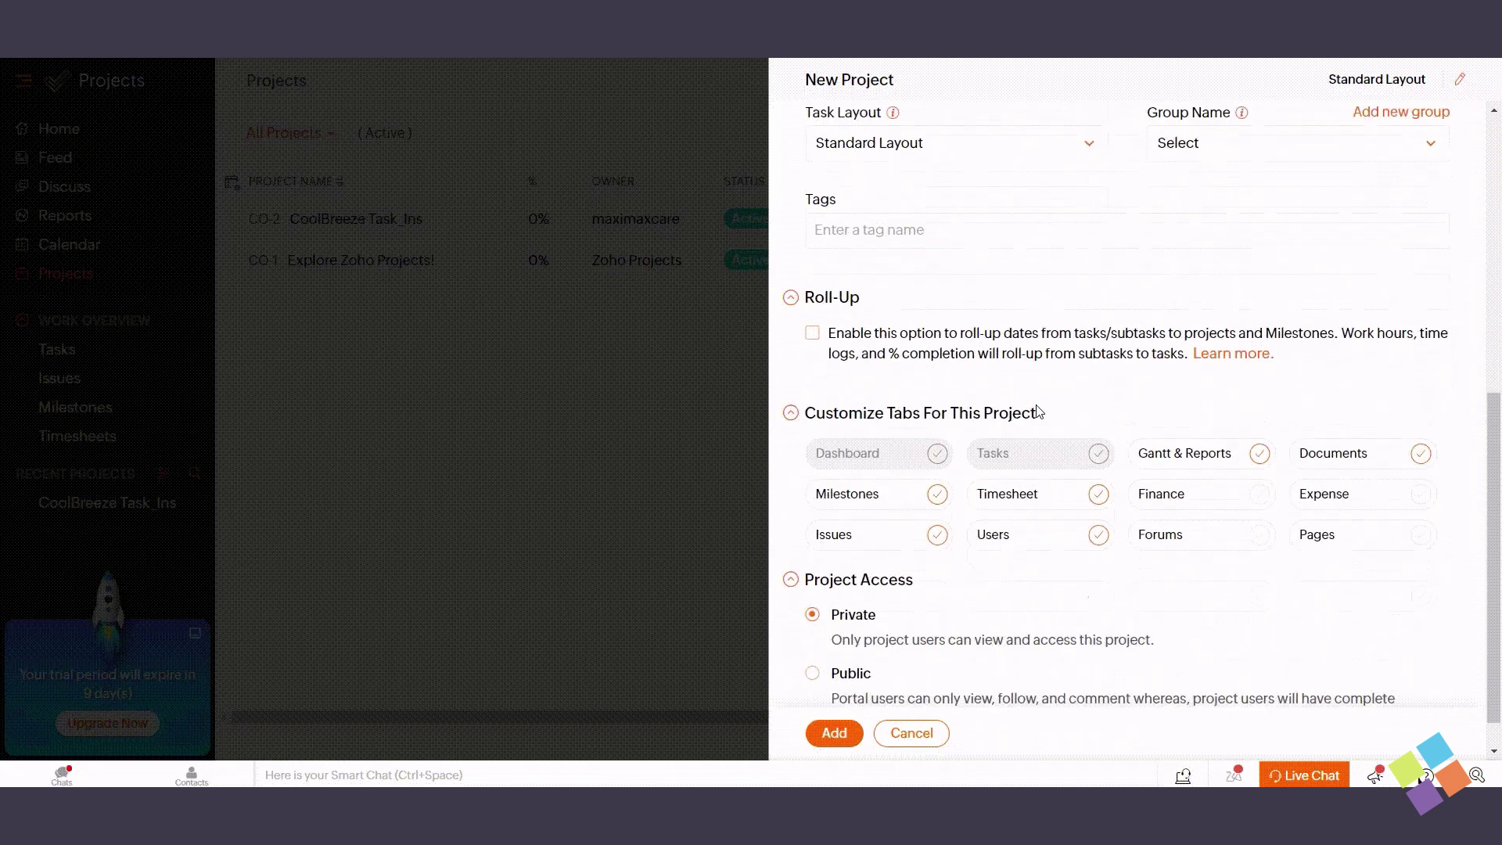
scroll(1038, 412, down, 1)
click(836, 732)
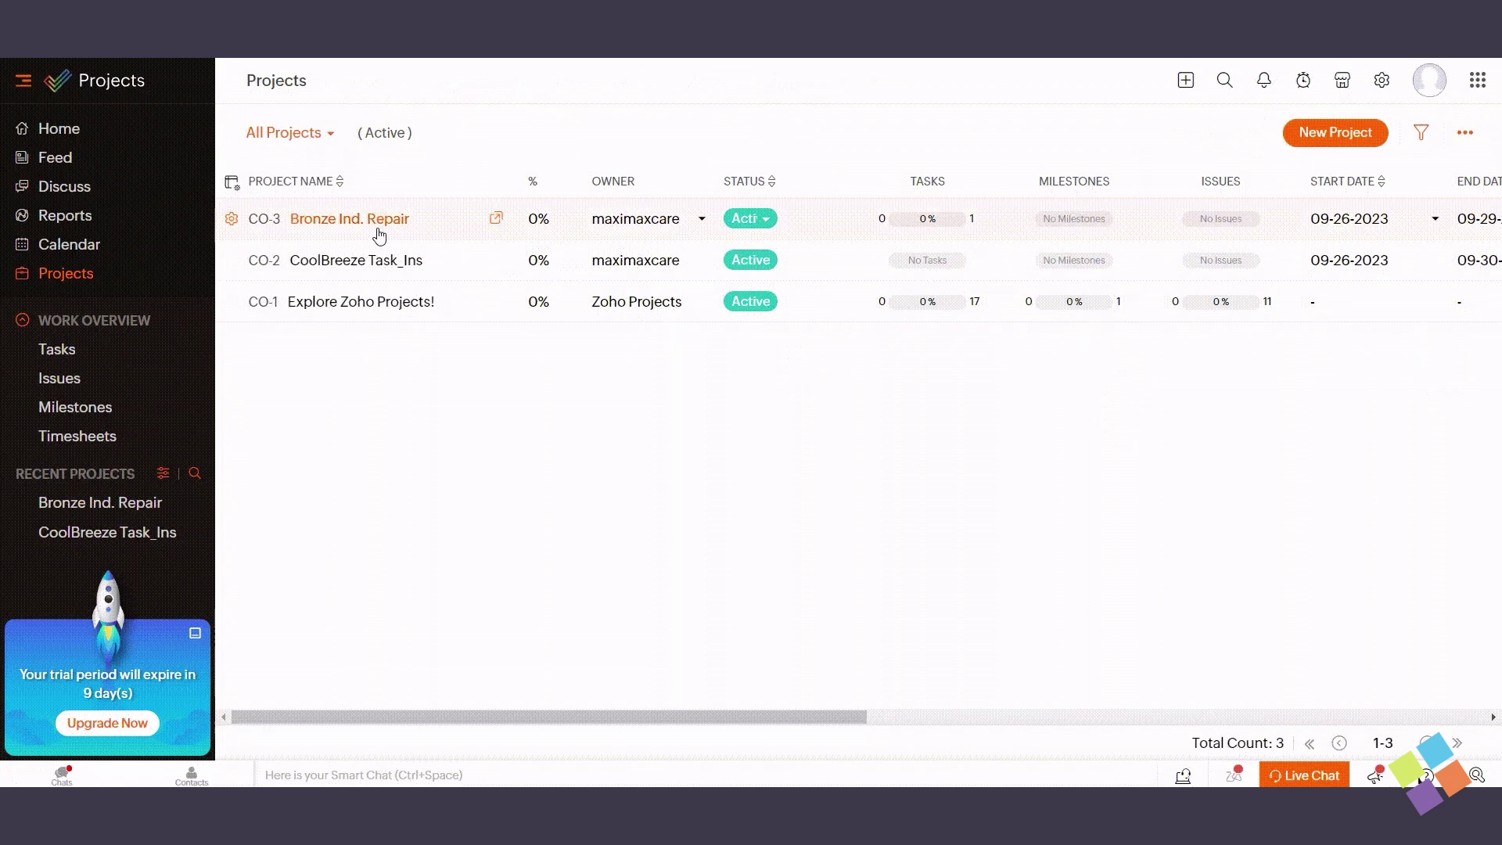
Make the second project user the owner of the Initialization task
click(378, 225)
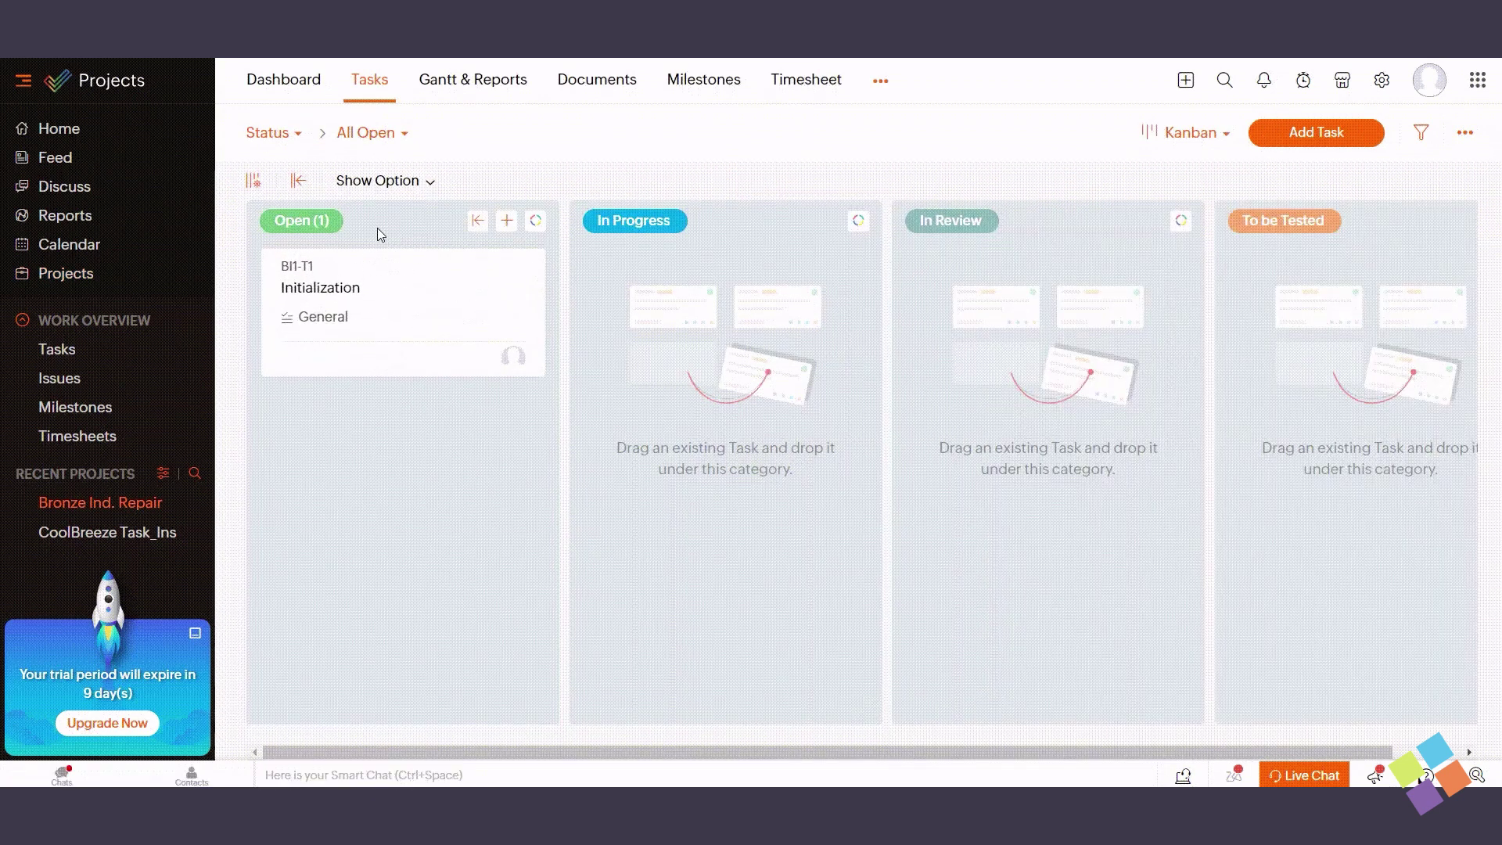
click(377, 299)
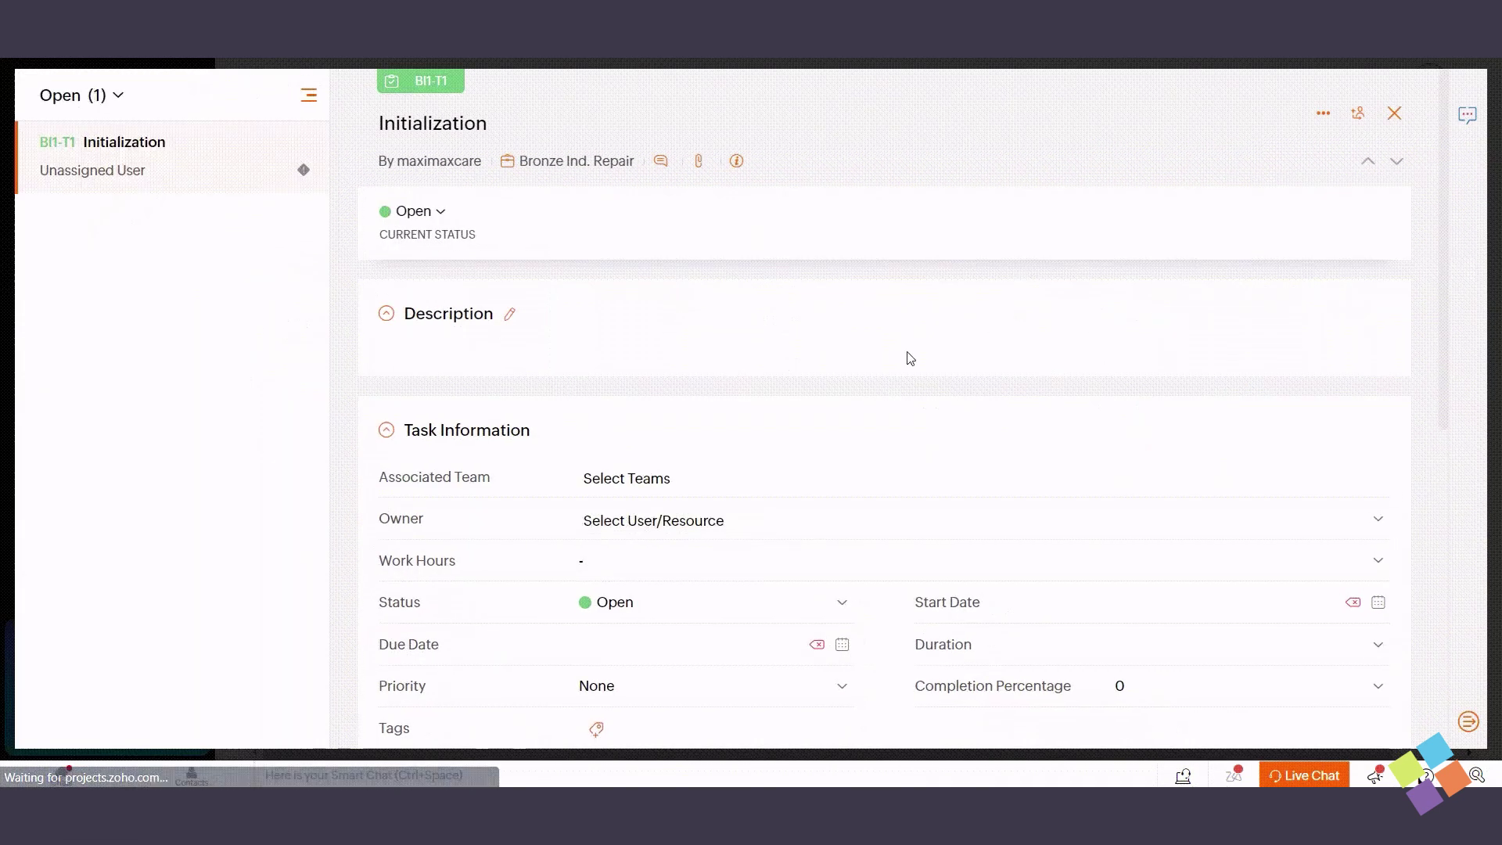
click(706, 519)
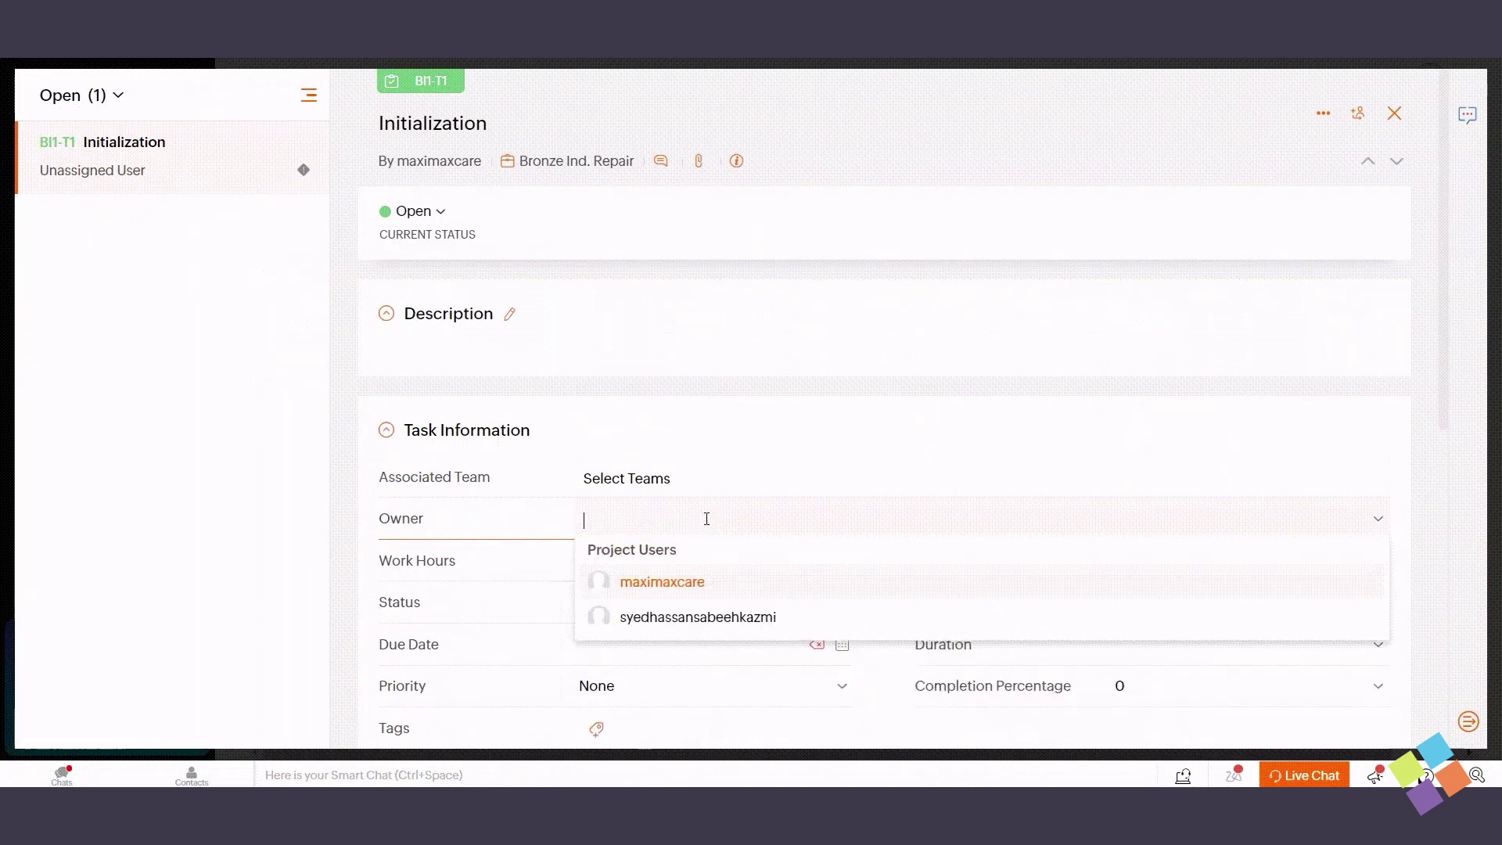
click(670, 617)
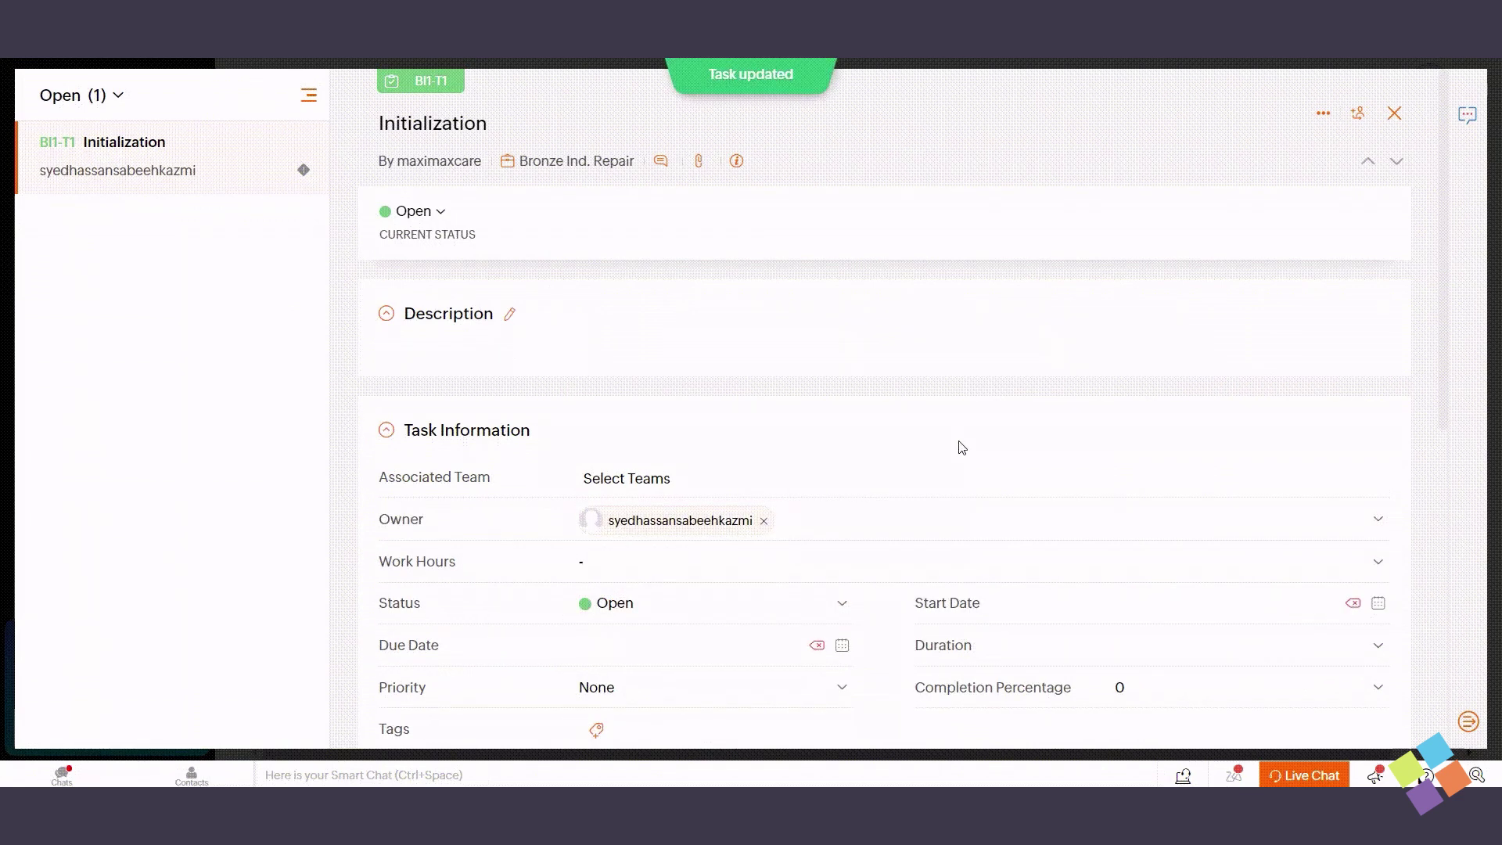
key(Escape)
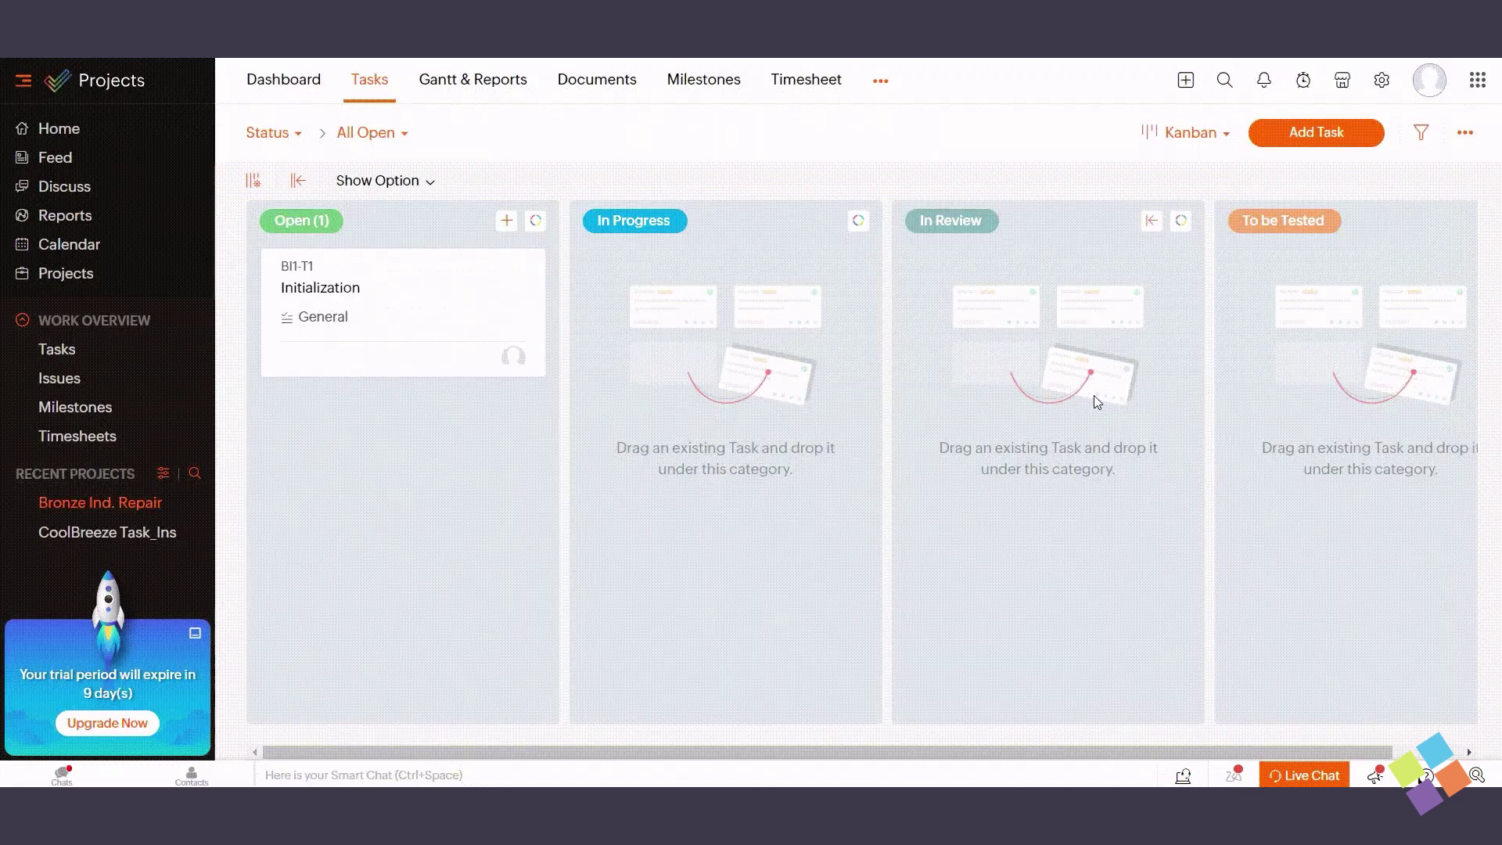
Go to the Bronze Ind. Repair project's Users page to add a new user
click(880, 86)
click(905, 200)
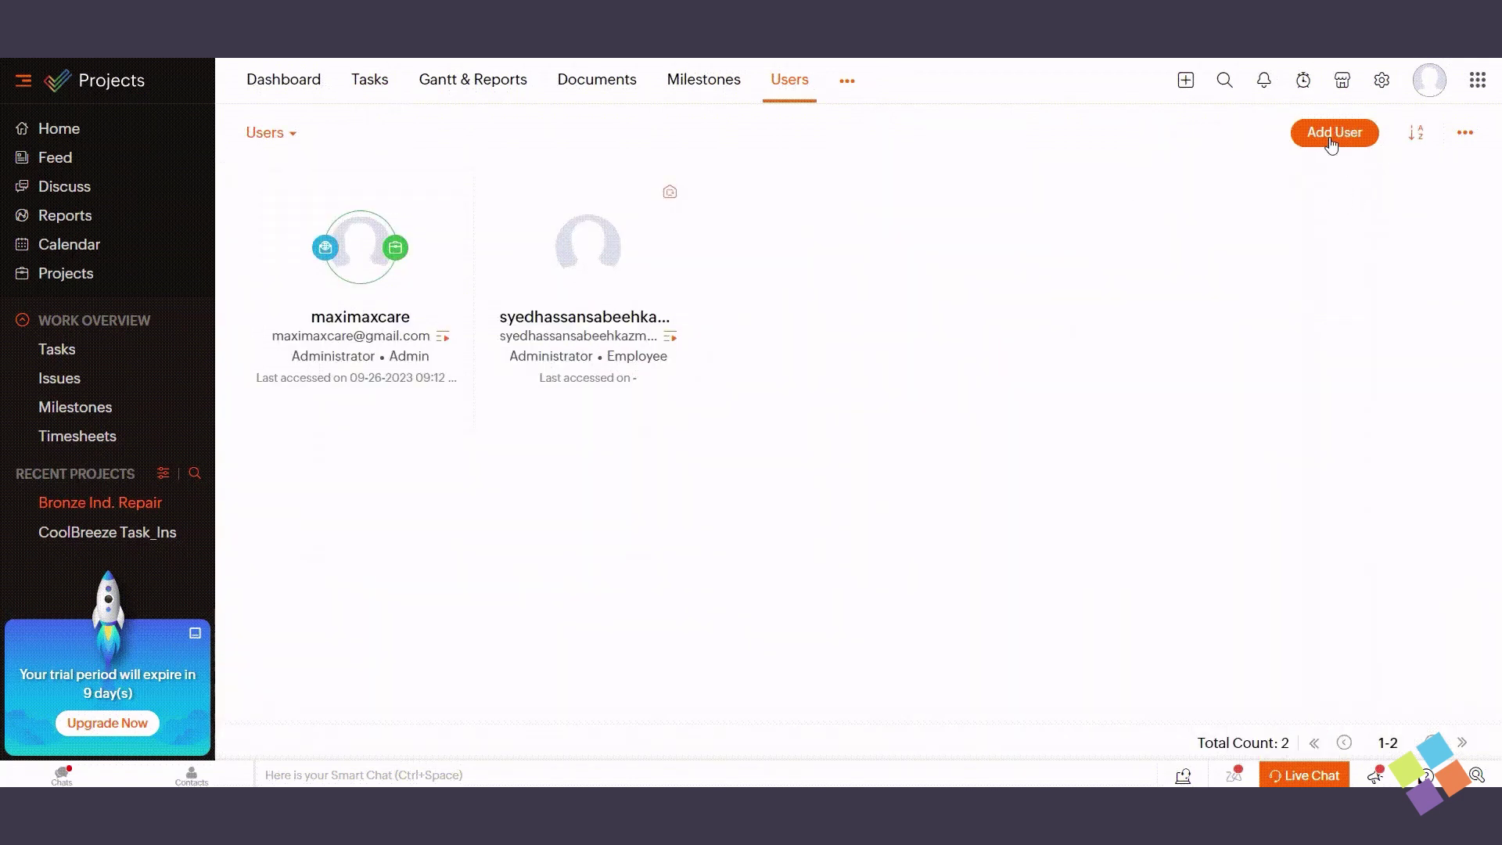
click(1331, 135)
Invite a user by pasted e-mail address with the Administrator role
click(1071, 427)
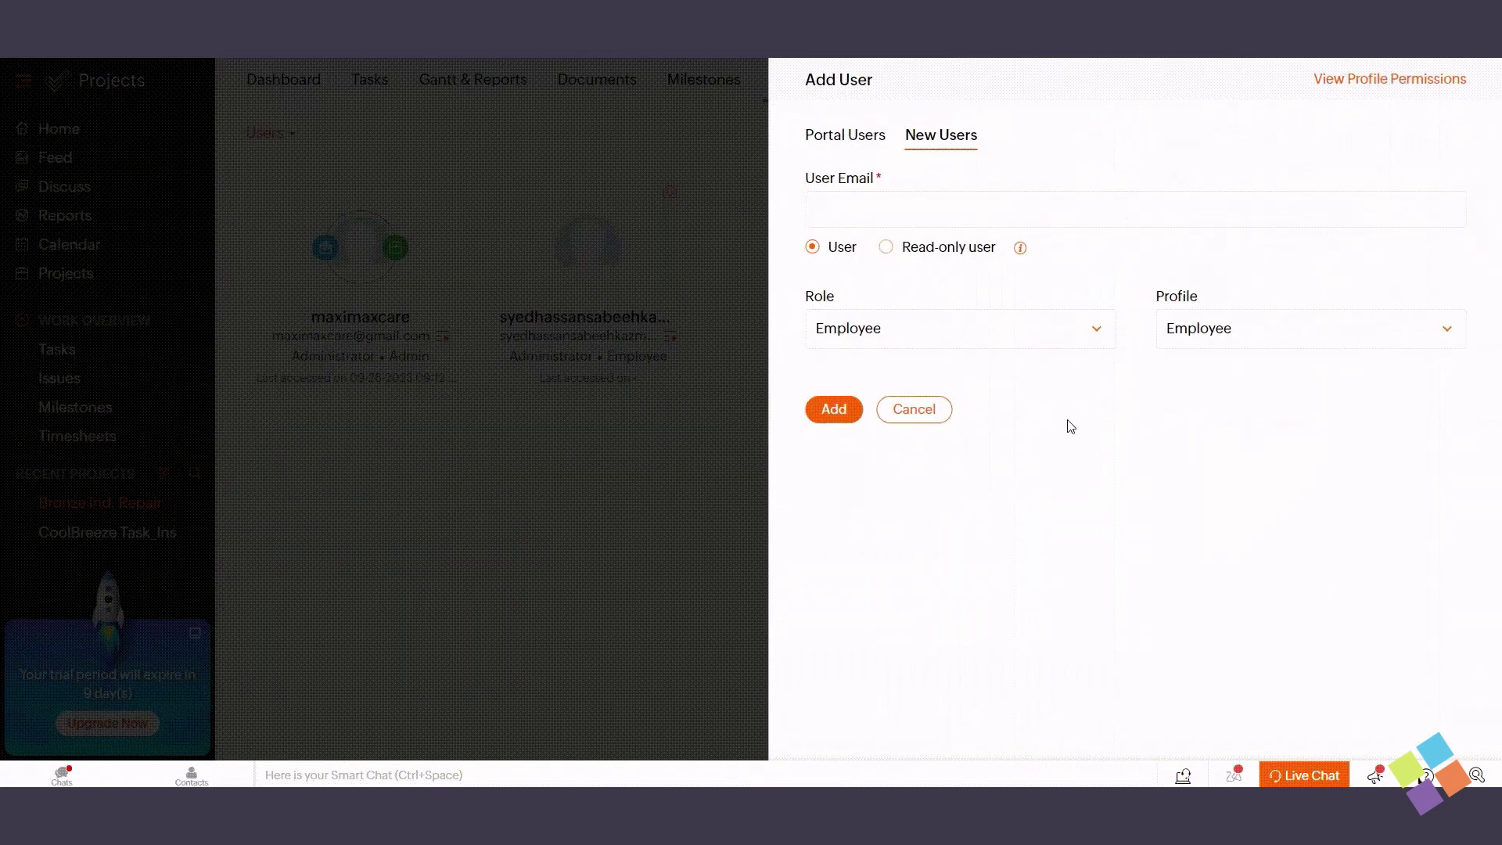
click(972, 199)
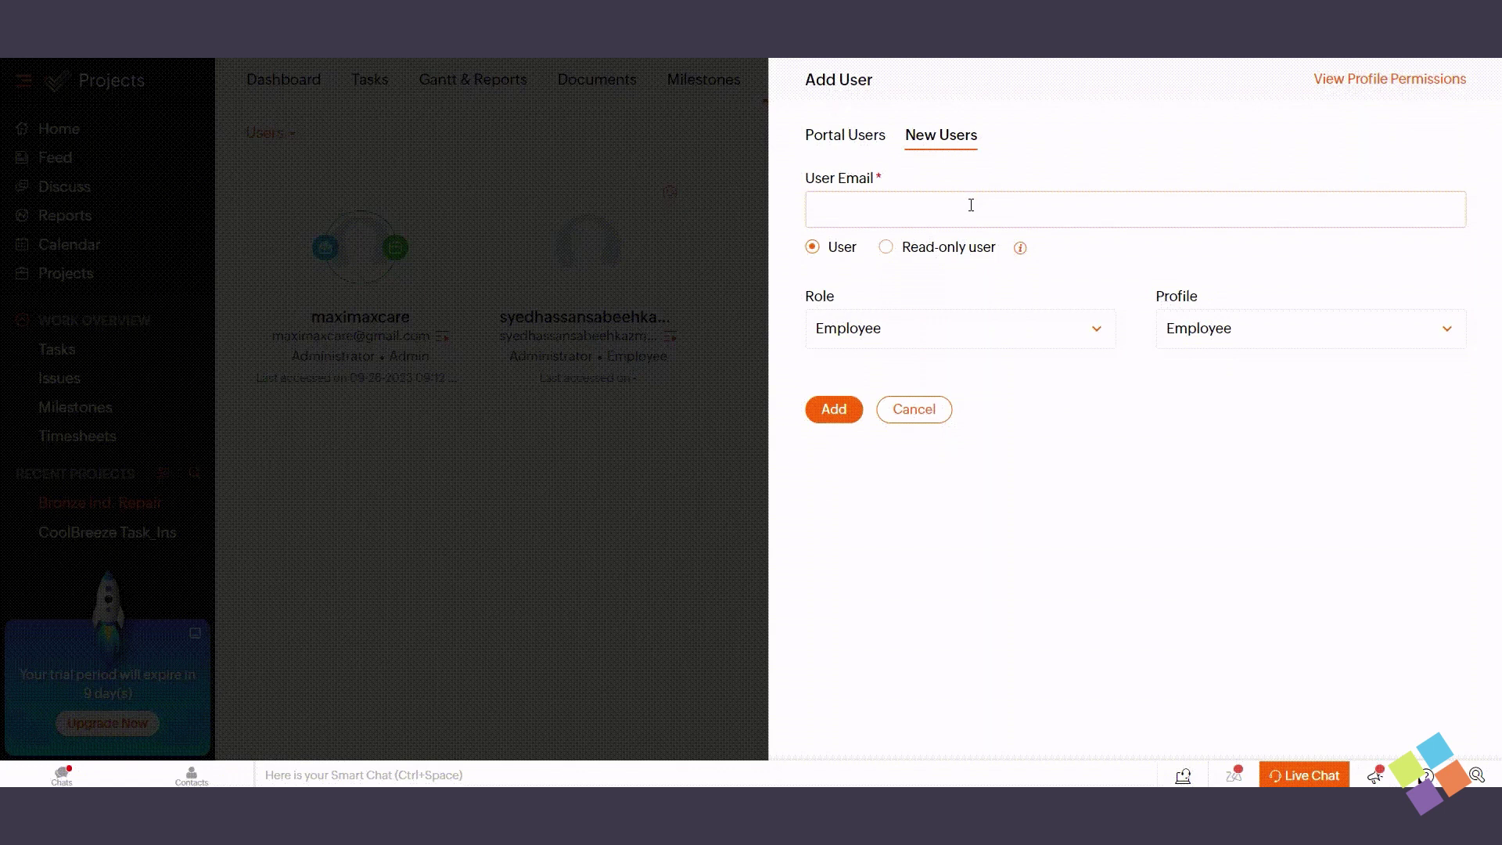
key(ctrl+v)
click(962, 339)
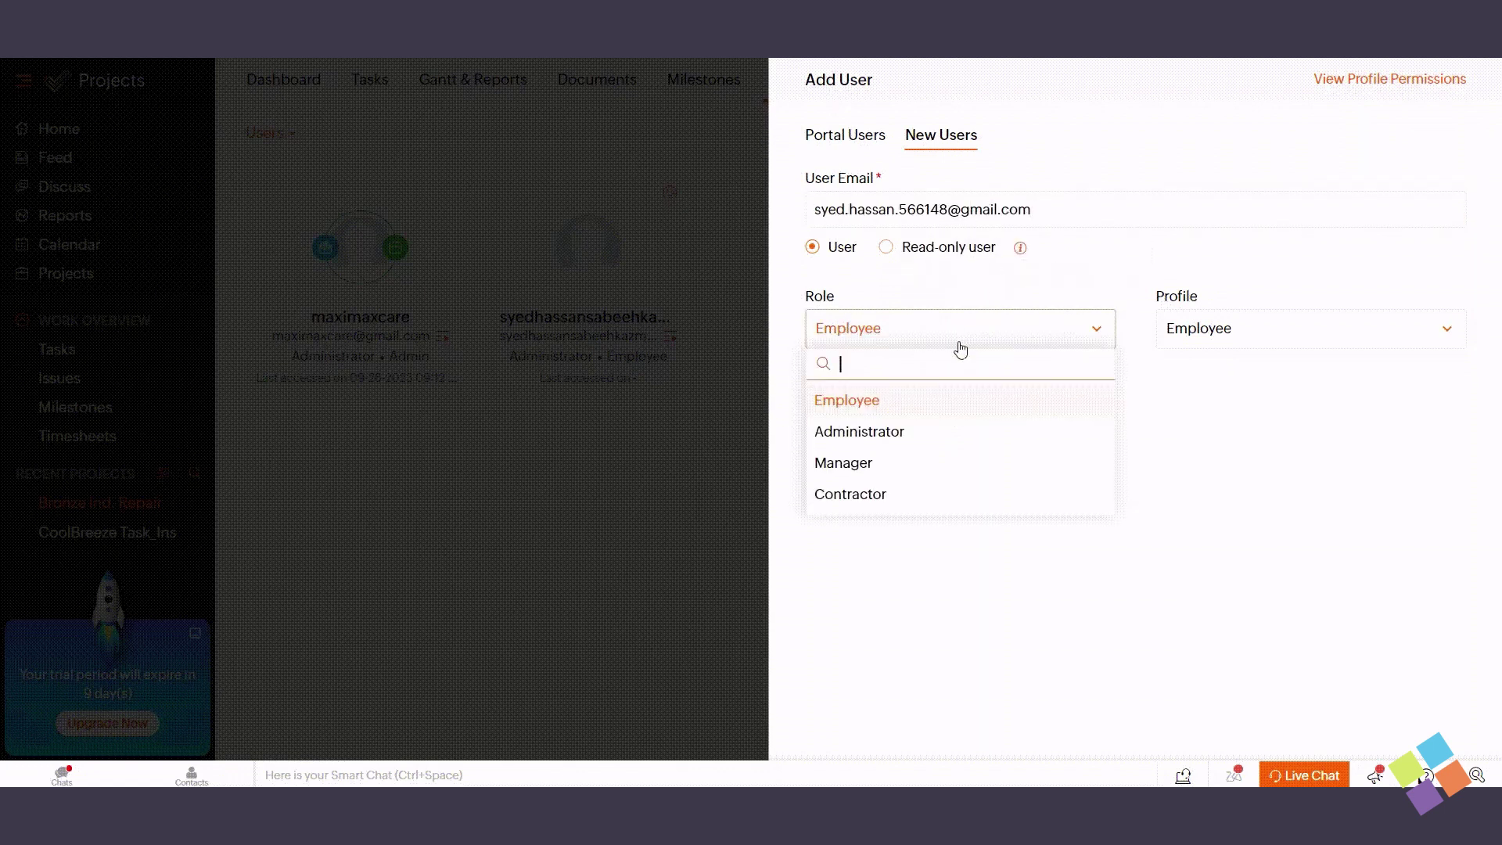
click(959, 433)
click(850, 413)
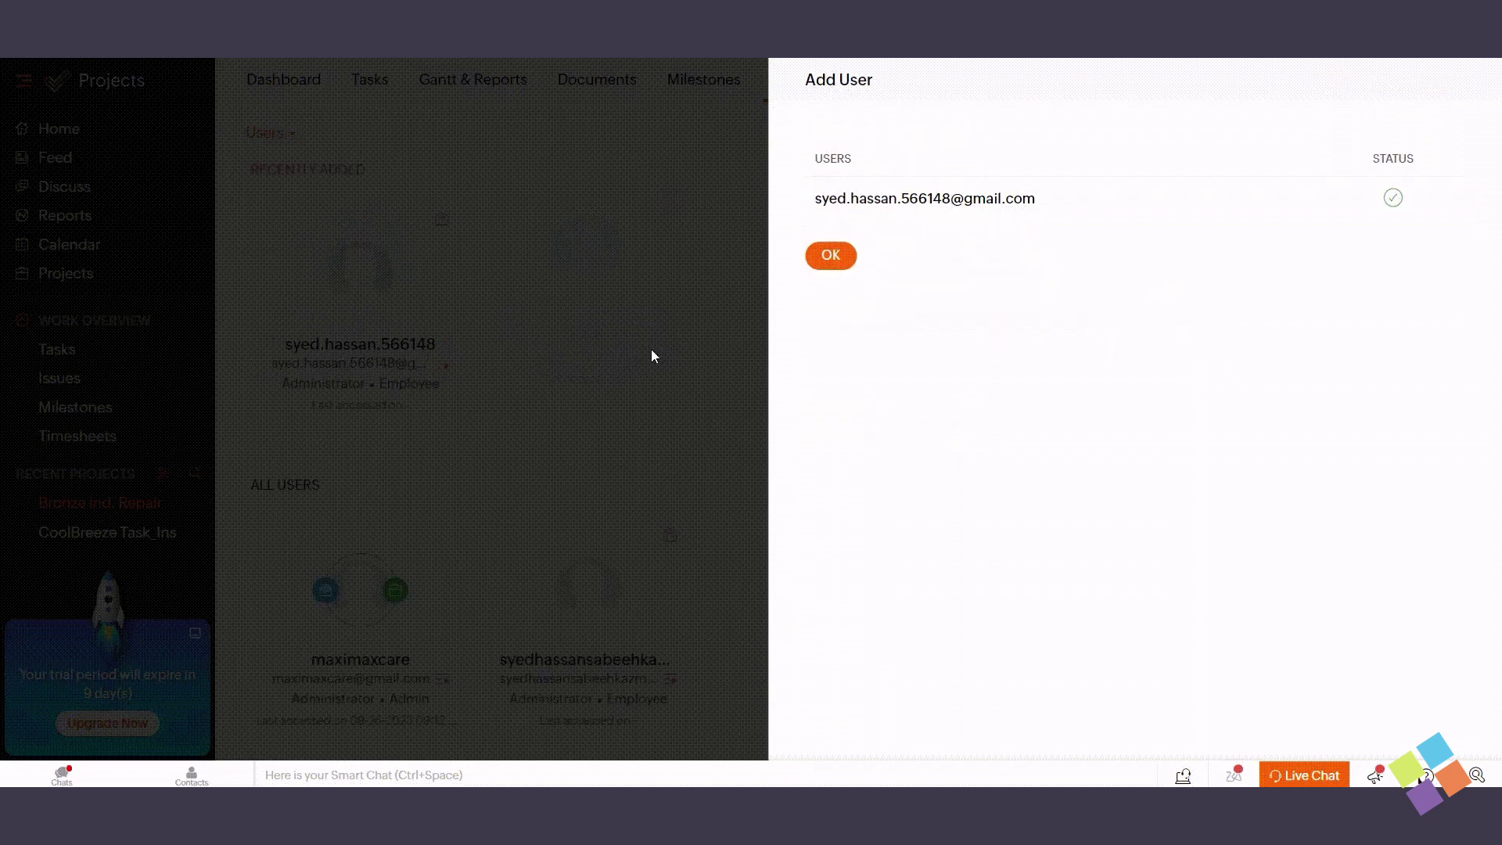
click(814, 260)
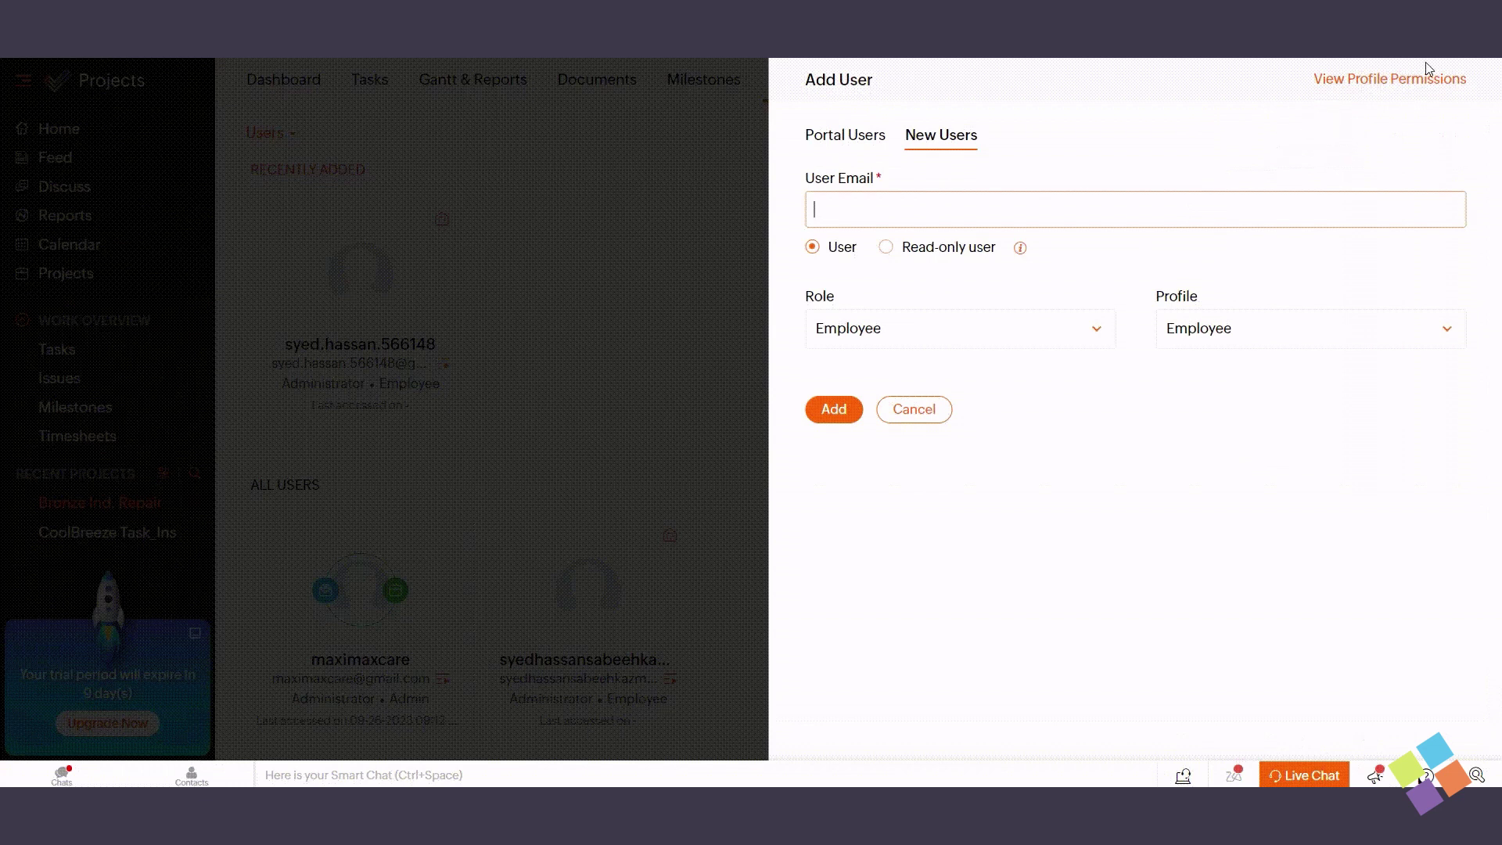
click(1390, 83)
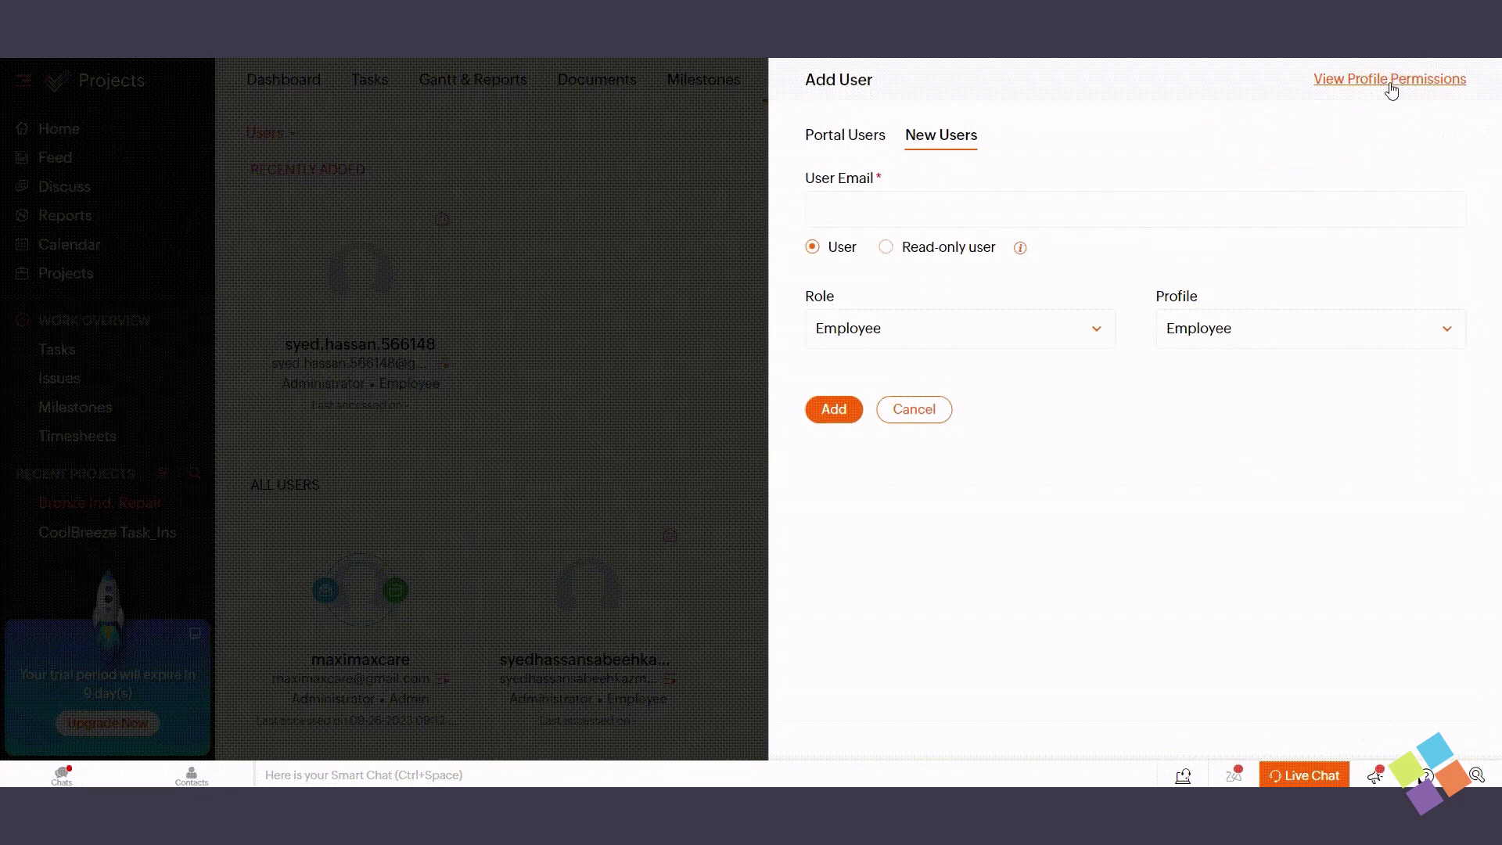
Review the Employee profile's permissions, then switch to the Admin profile's permissions
scroll(1183, 270, down, 6)
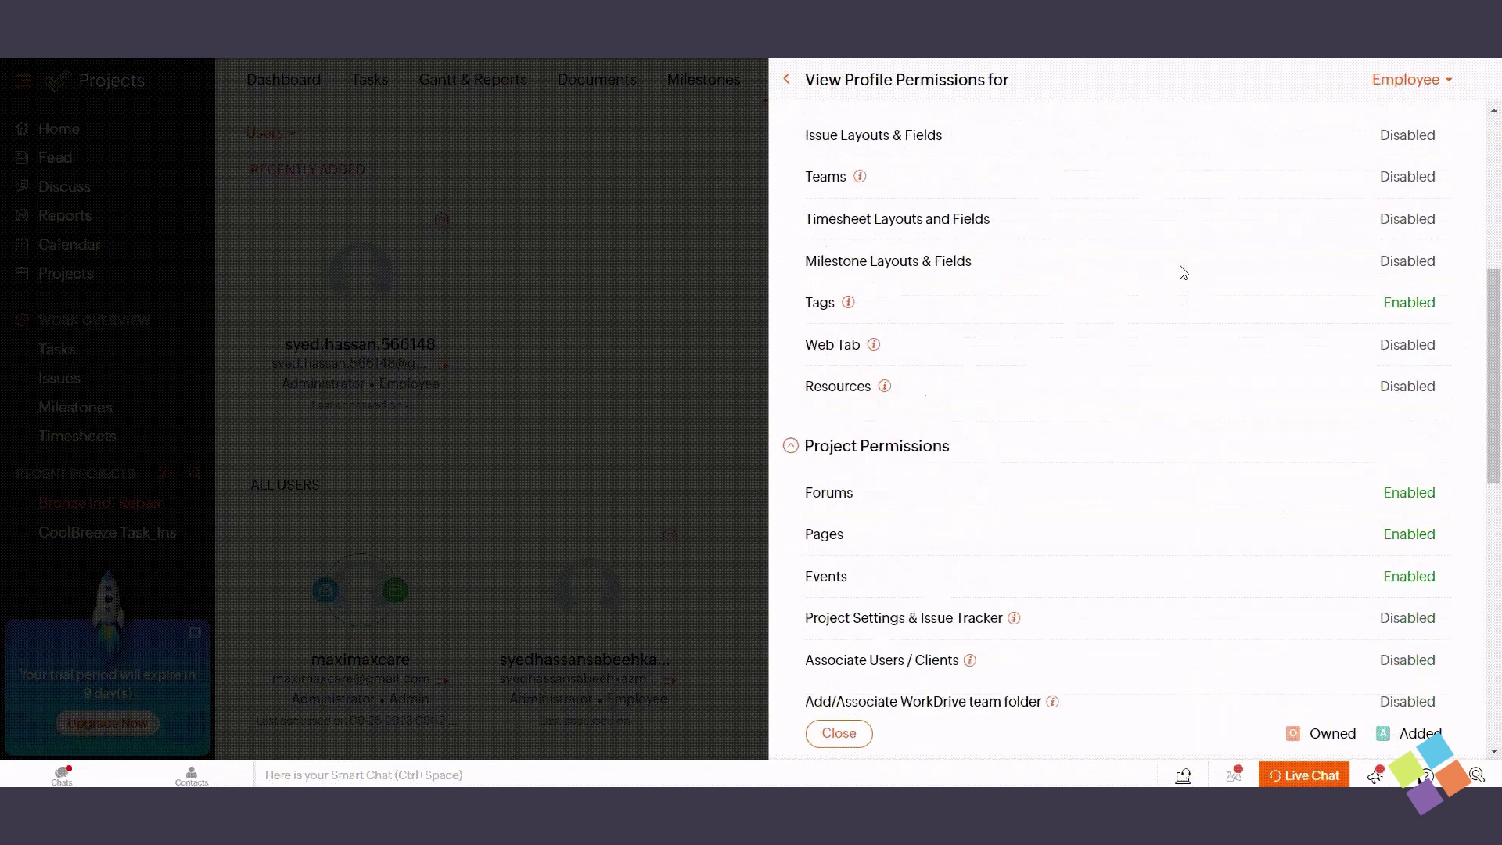
scroll(1182, 271, down, 8)
scroll(1183, 272, up, 3)
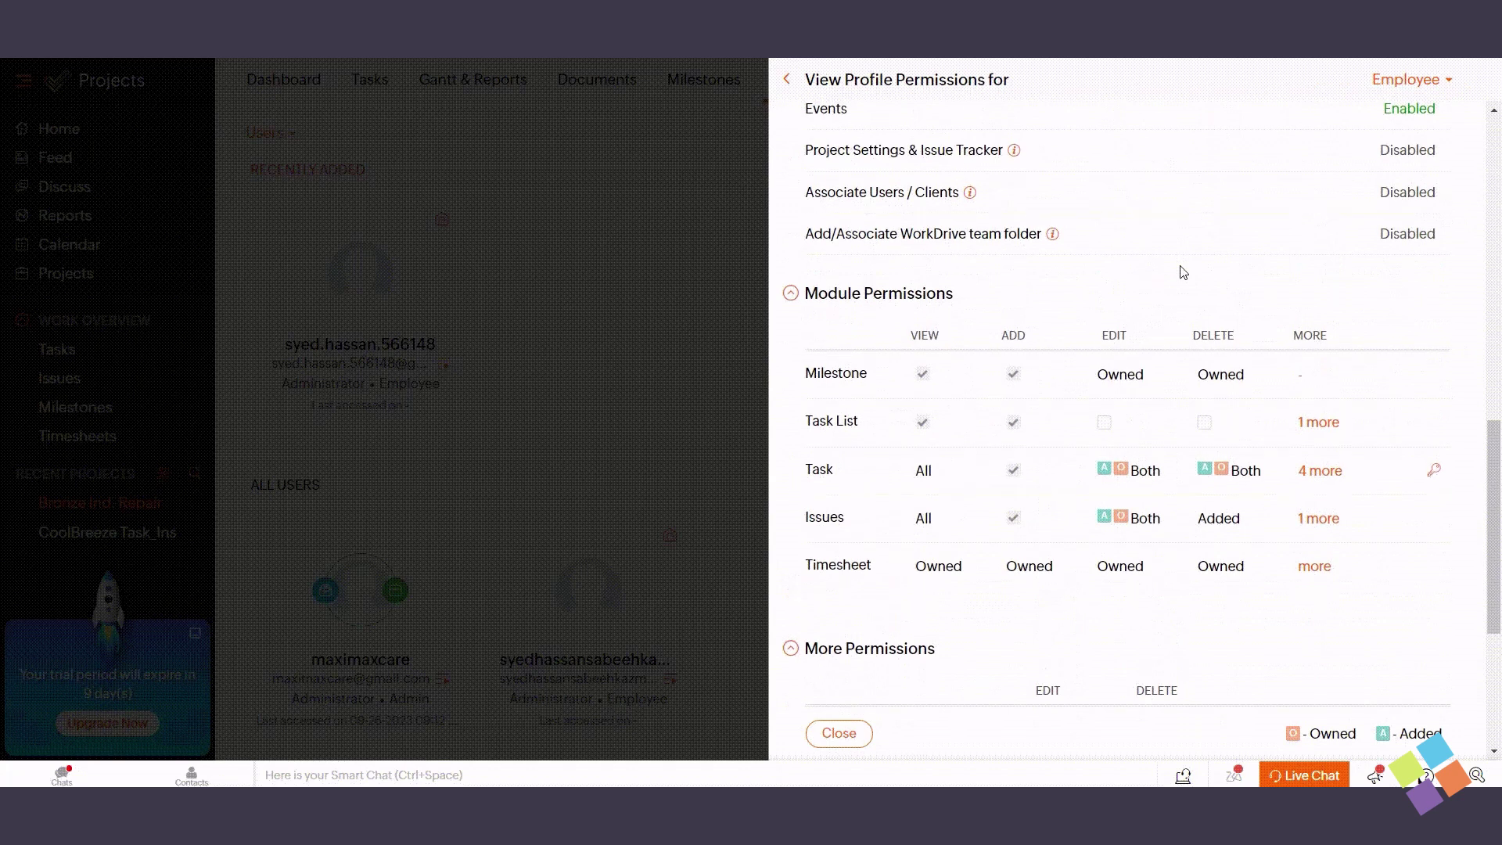
click(1449, 79)
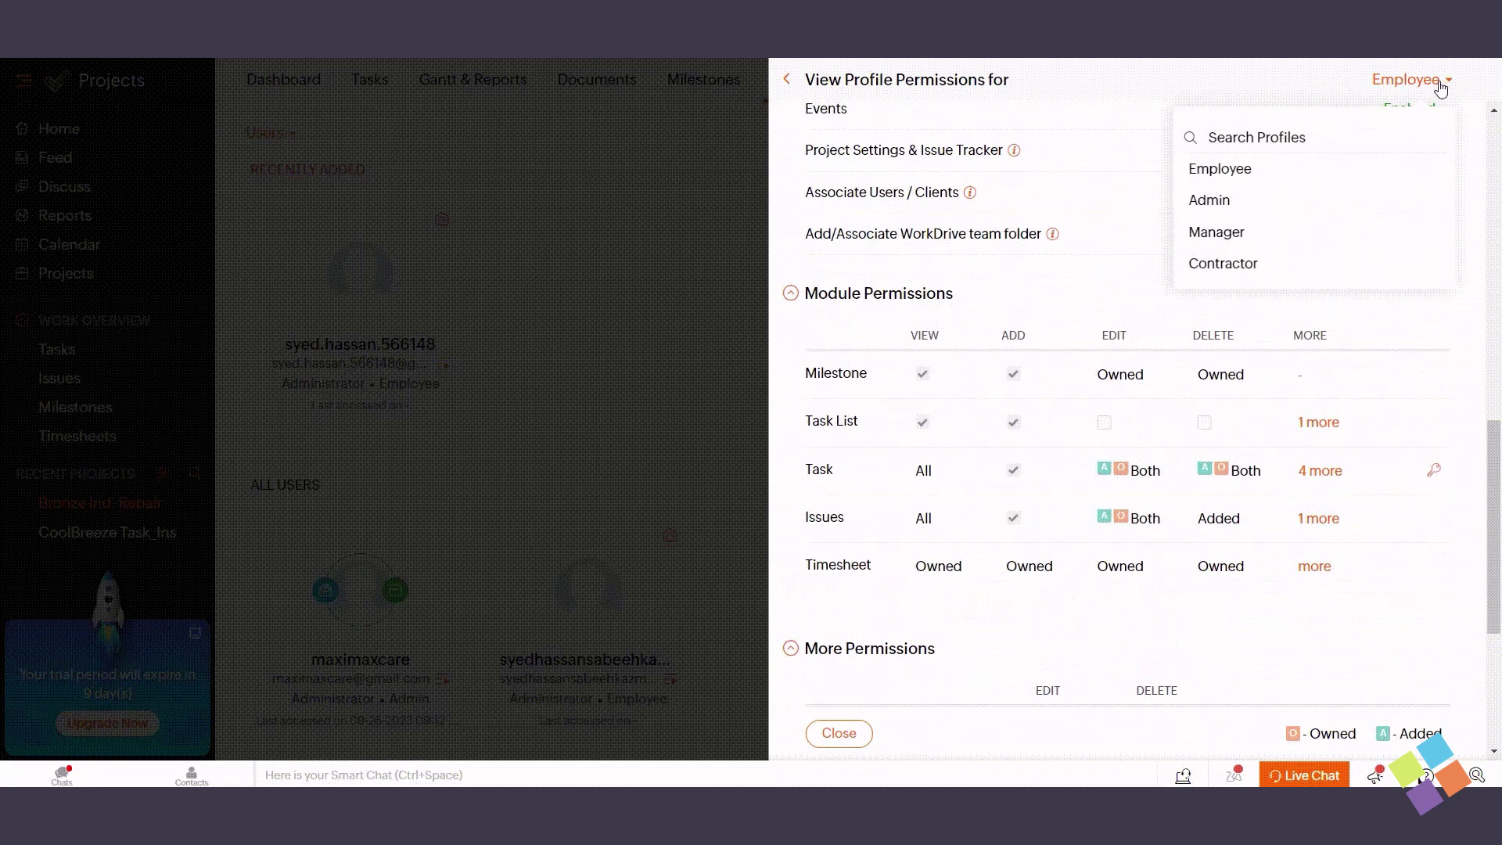
click(1228, 205)
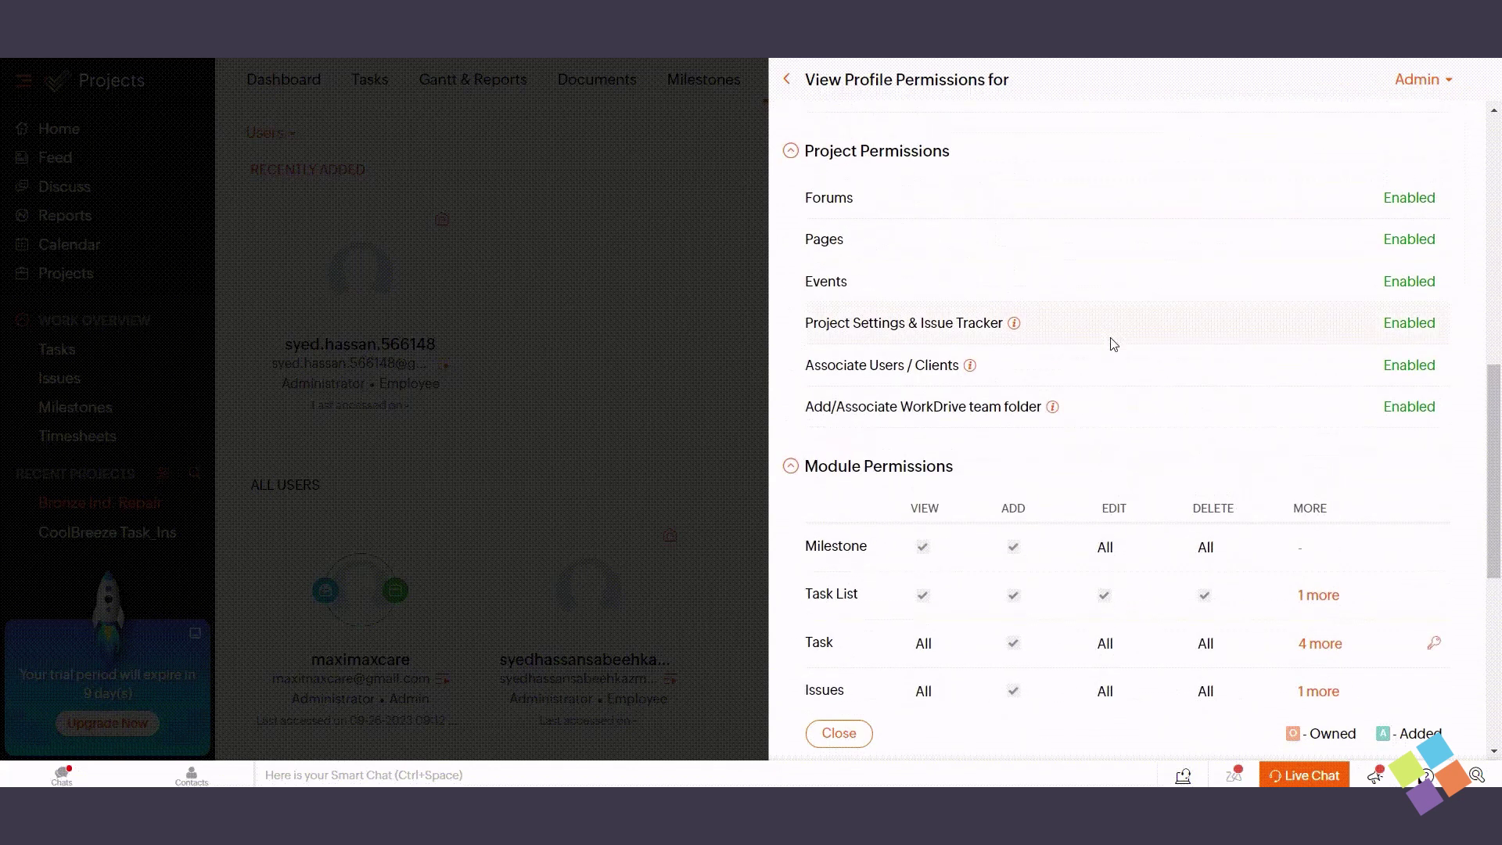
scroll(1111, 341, up, 8)
scroll(1111, 344, up, 2)
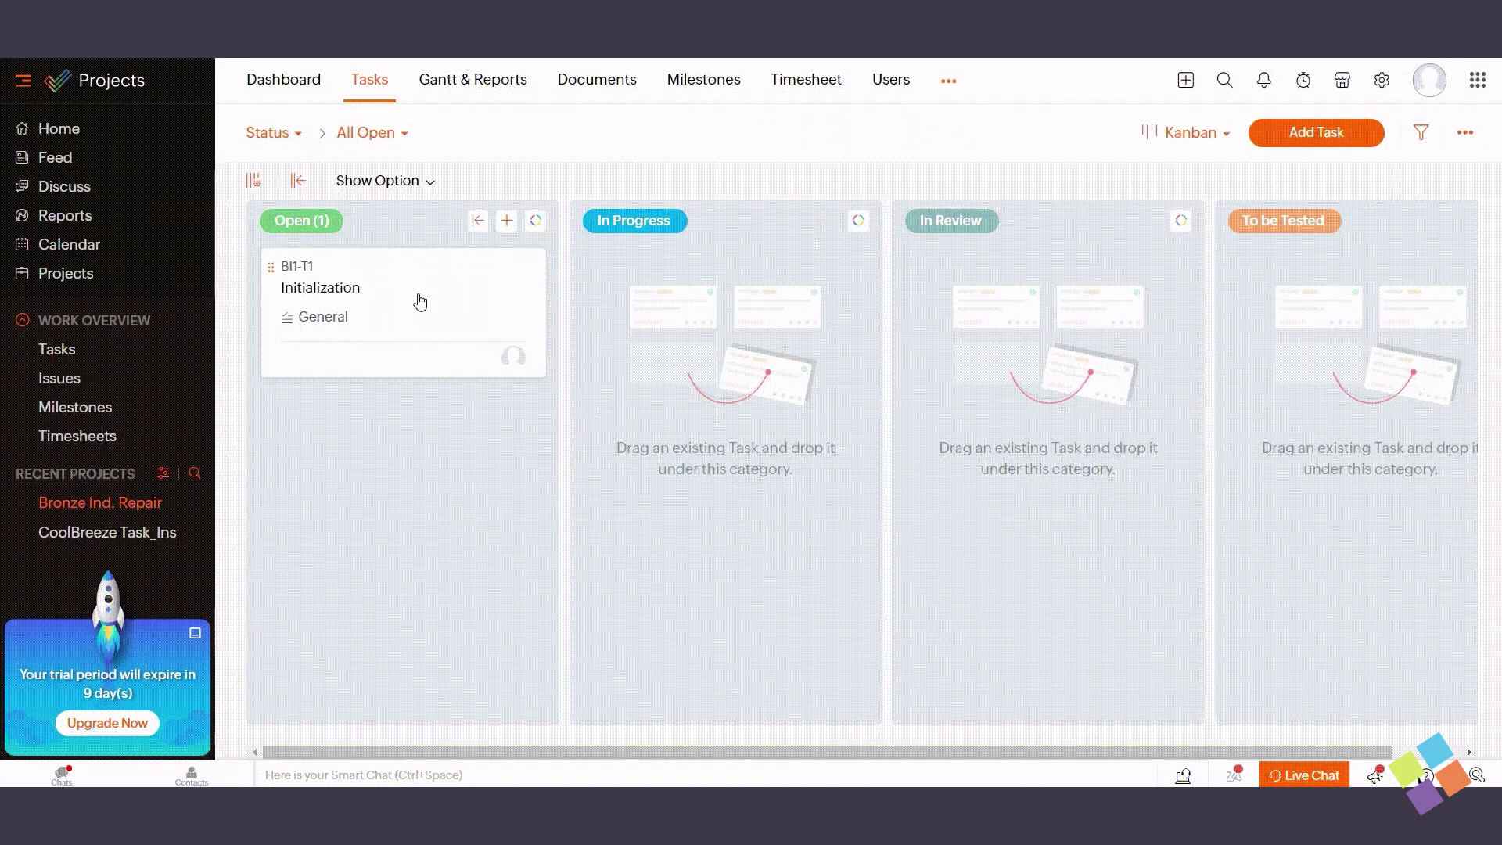
Add another project user as an owner of the Initialization task
click(420, 303)
click(828, 519)
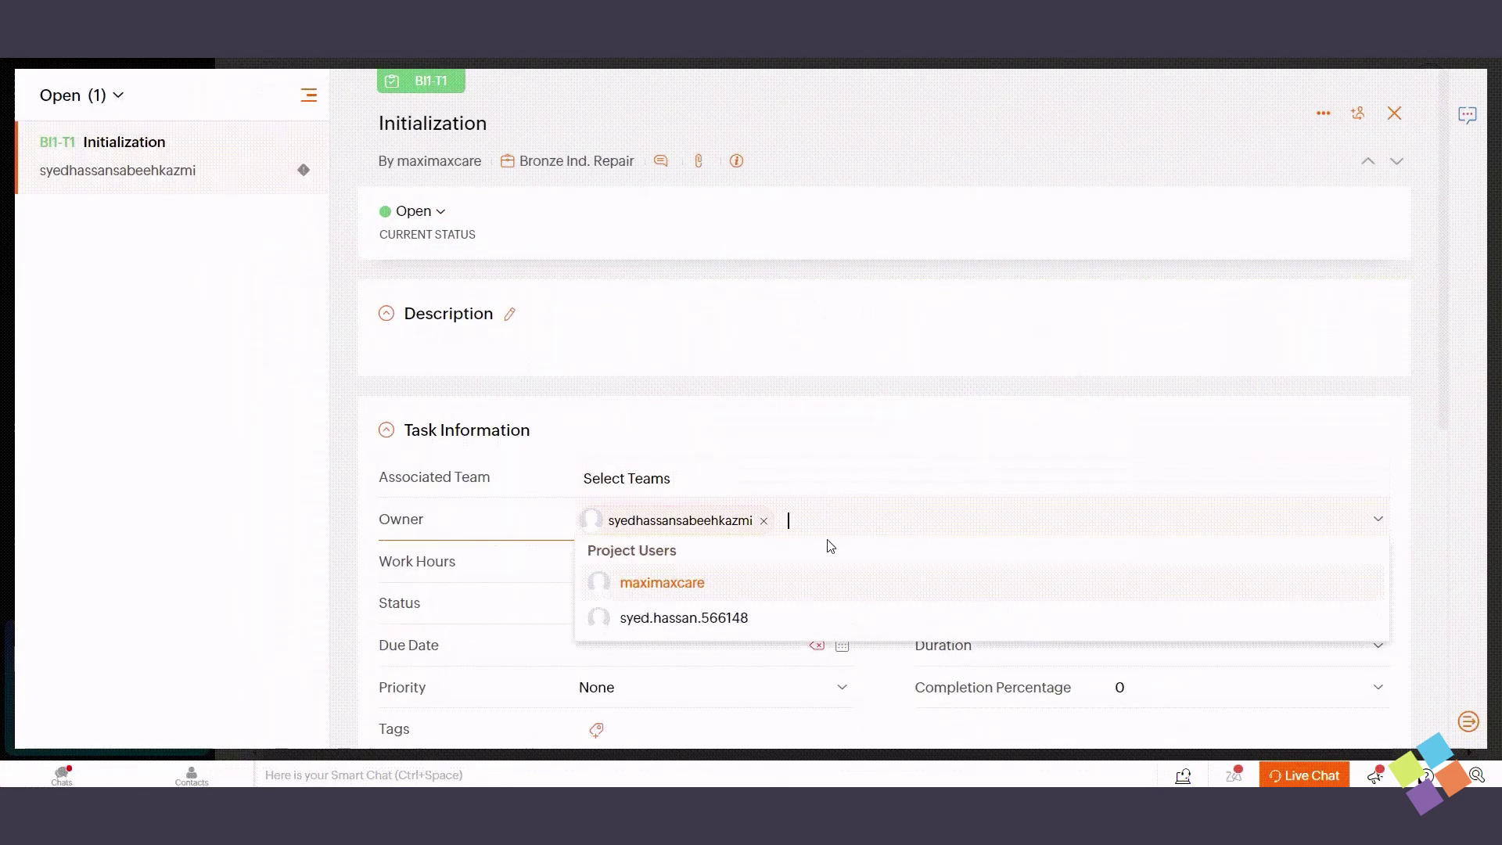
click(756, 585)
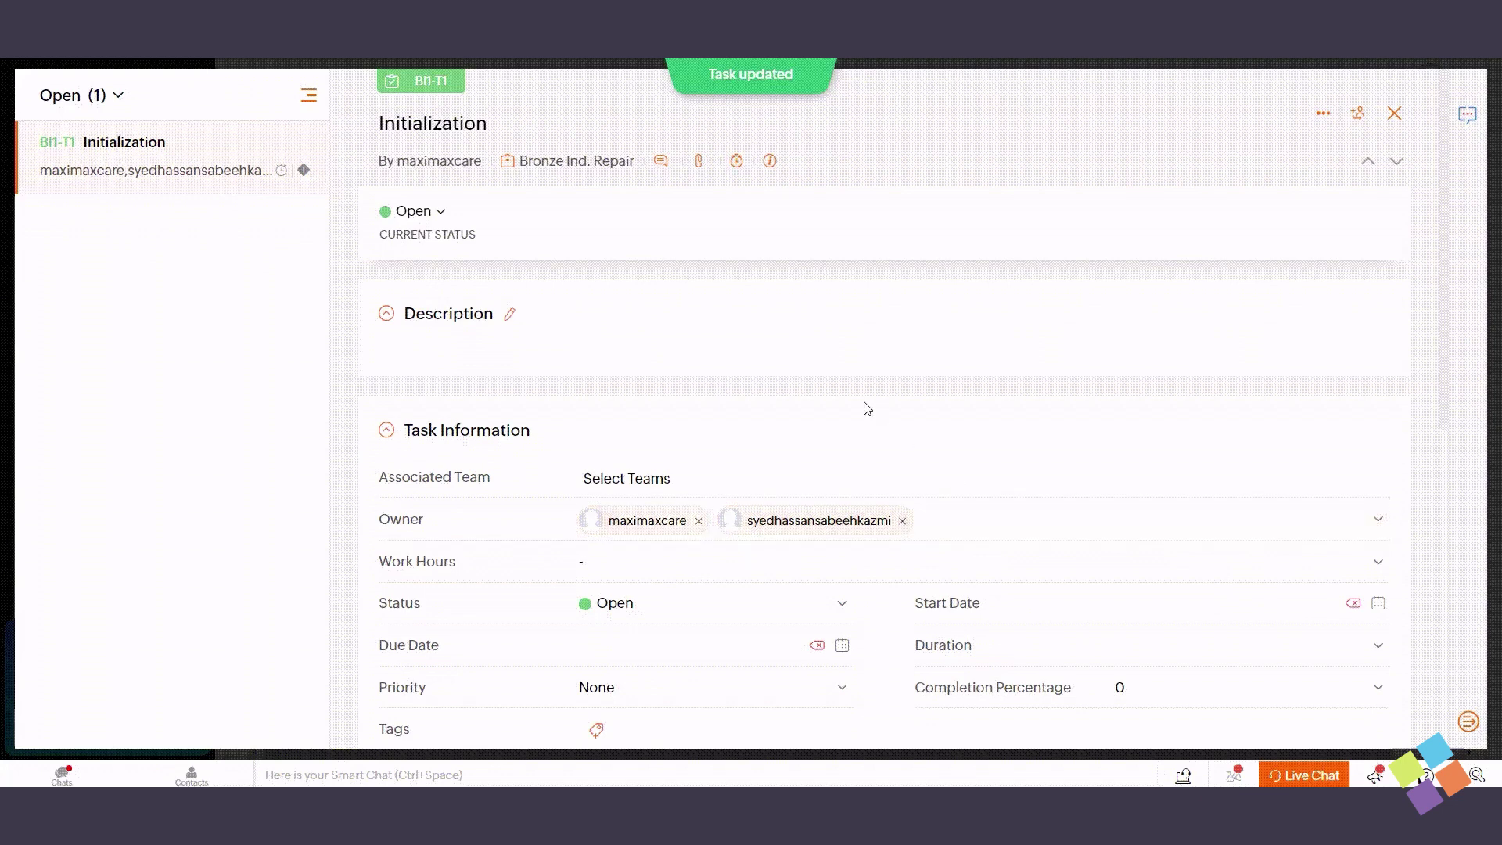
key(Escape)
Create task 'Practical - JSK files' with two project users as owners
click(1319, 139)
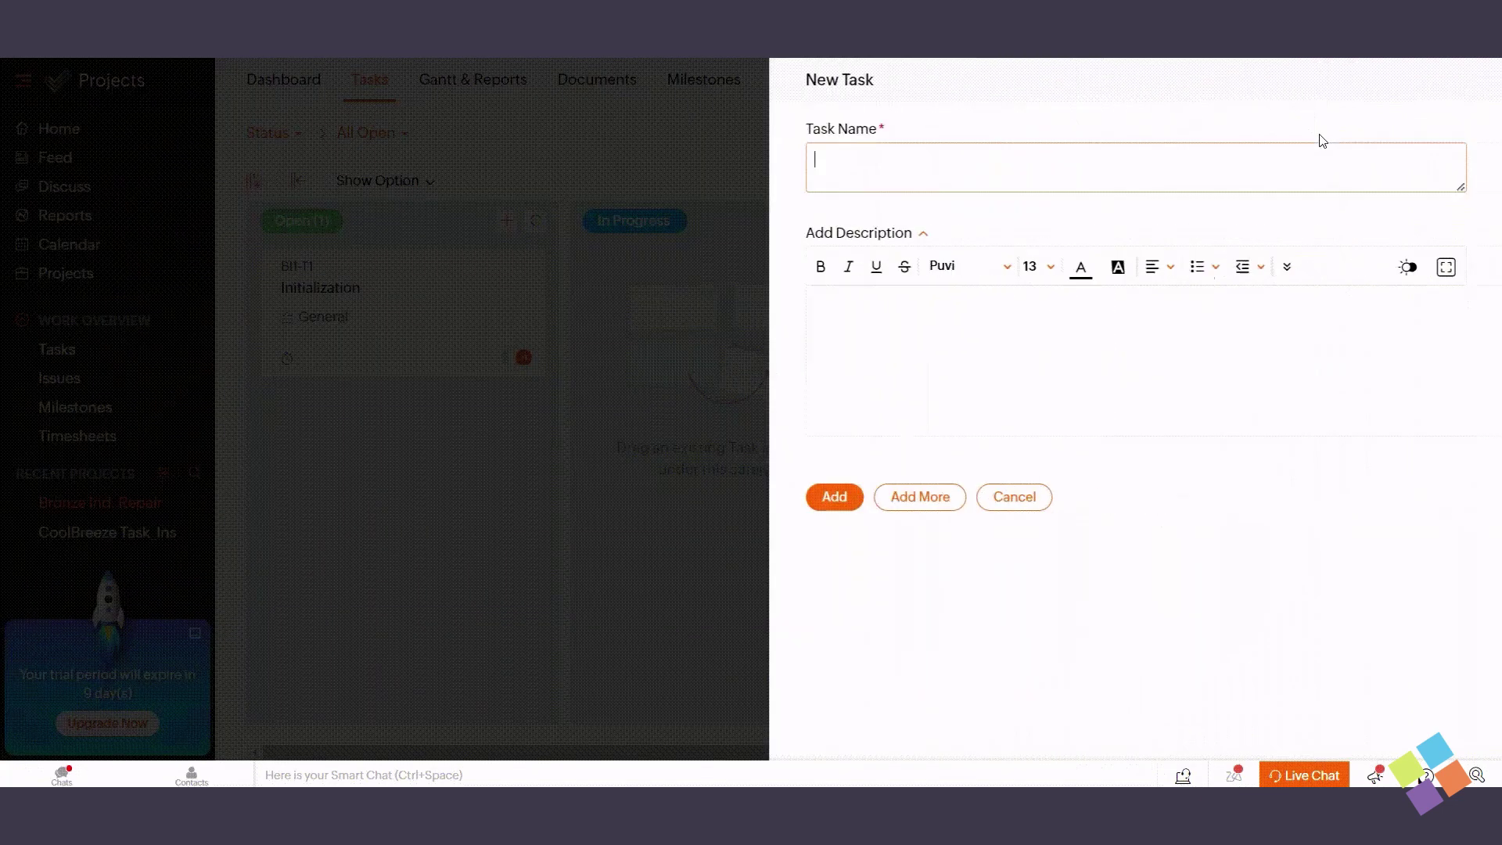
text(Practical - JSK files)
scroll(1119, 536, down, 6)
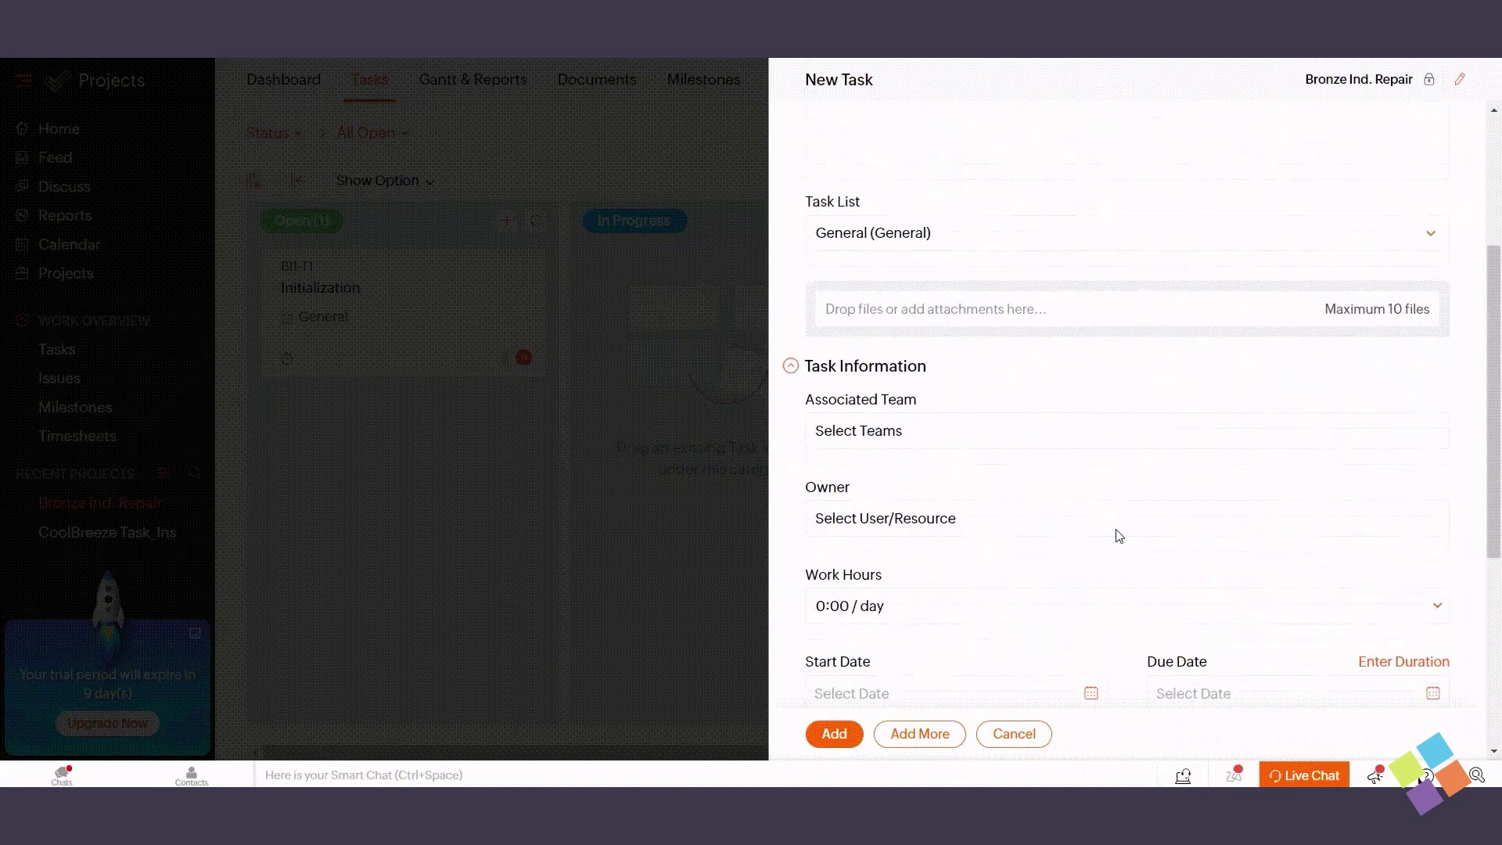
click(1004, 333)
click(920, 391)
click(923, 326)
click(945, 321)
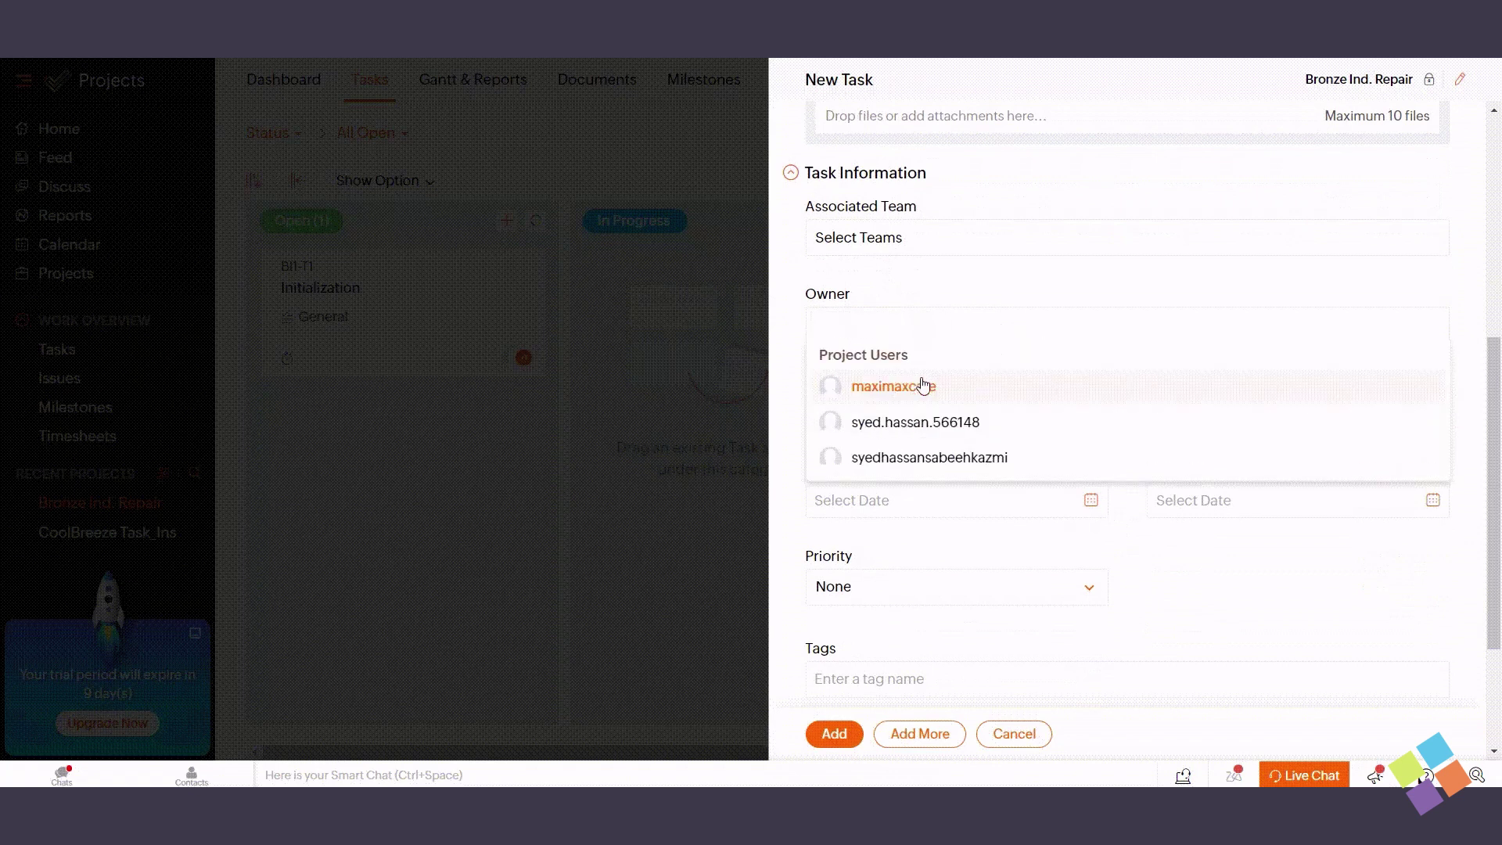
click(923, 386)
click(987, 324)
click(968, 398)
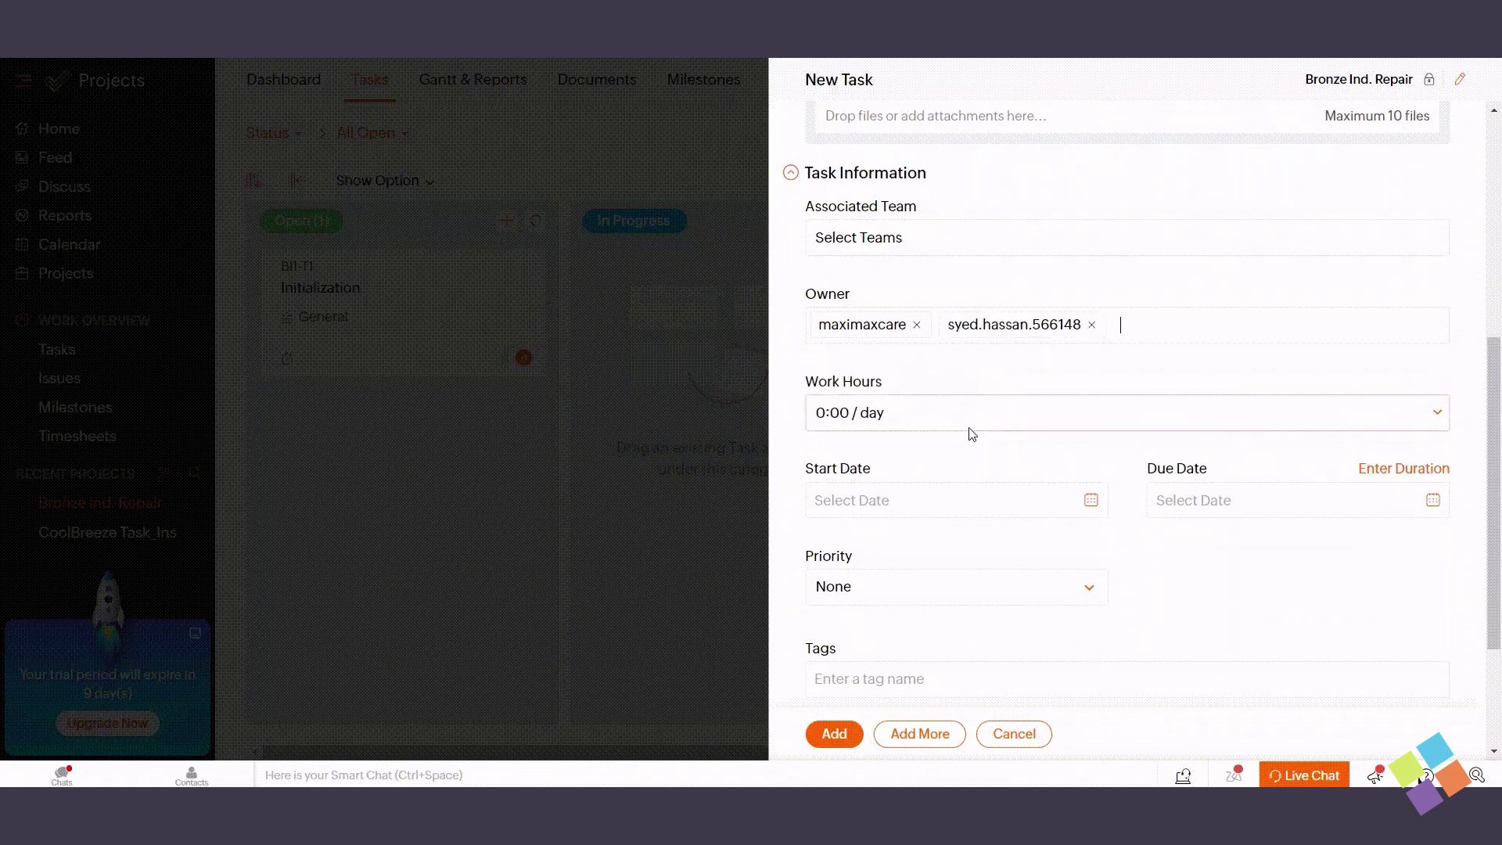
scroll(970, 450, down, 3)
click(829, 730)
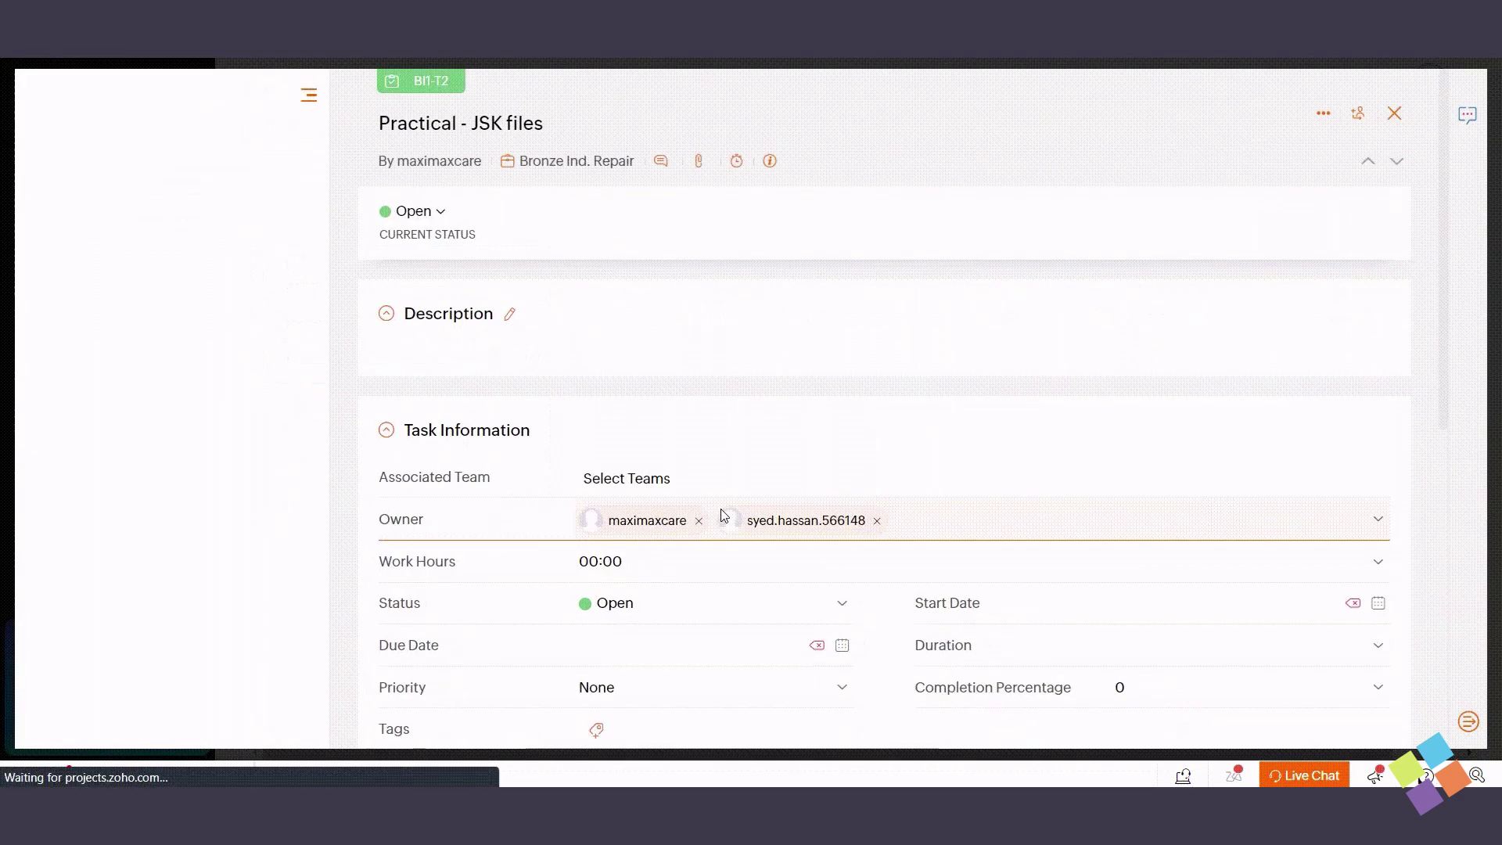
key(Escape)
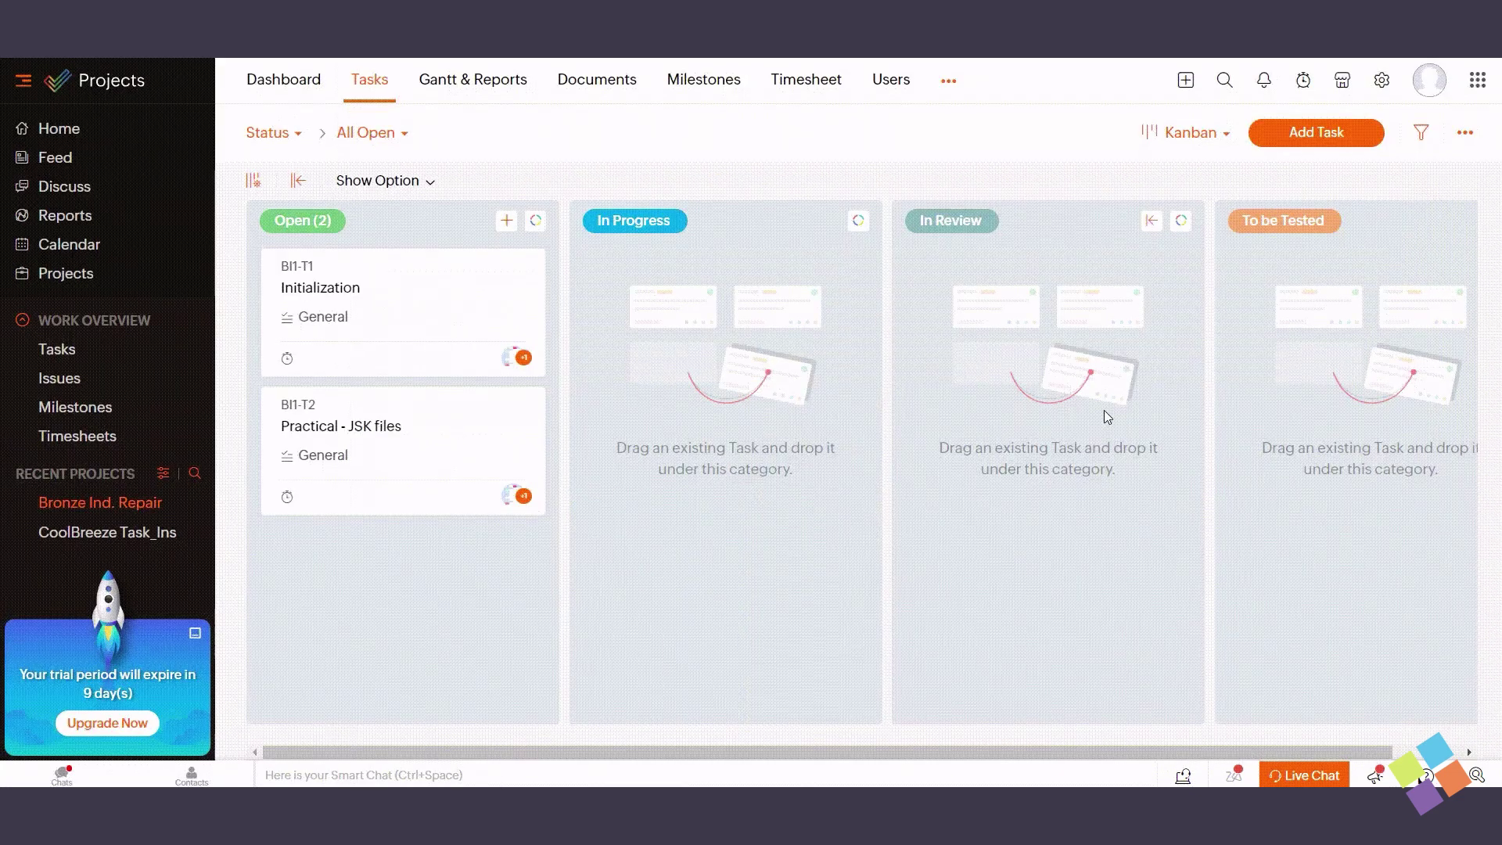
click(892, 81)
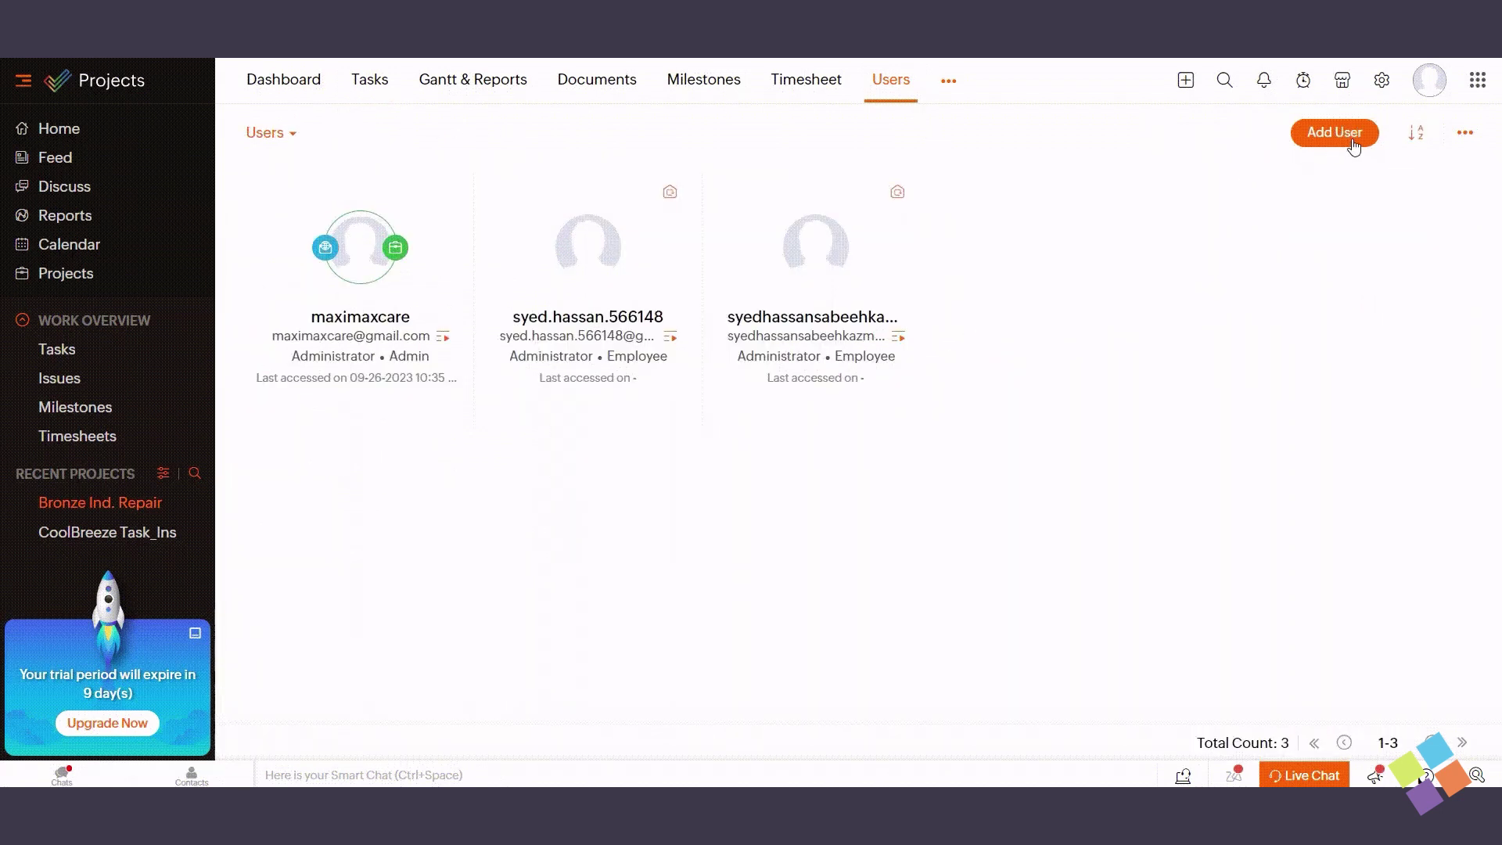
Add a new user by e-mail with the Contractor role and Contractor profile
click(1354, 147)
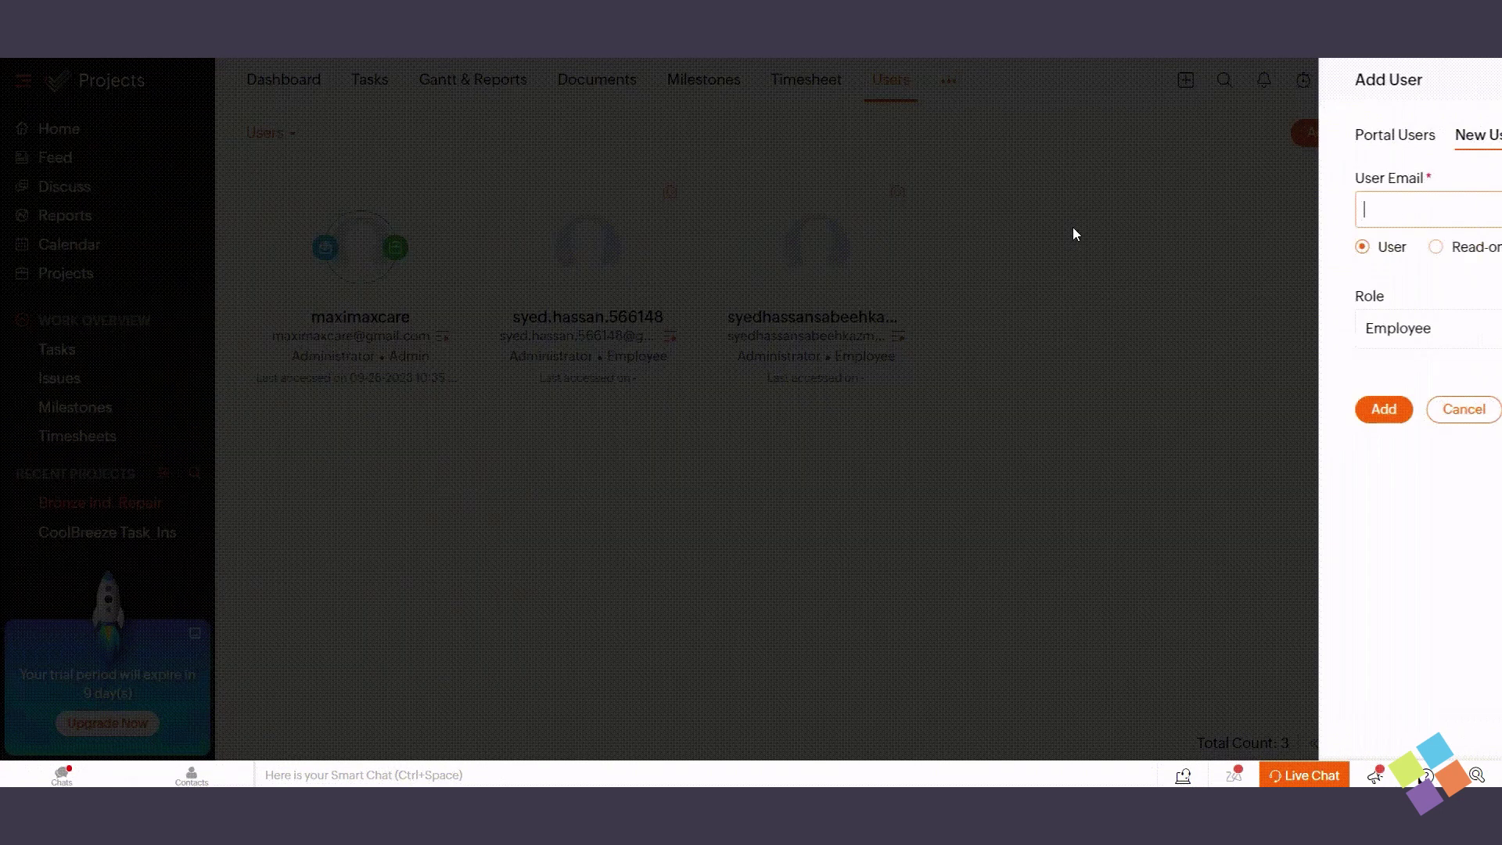
text(contractorexample@example.com)
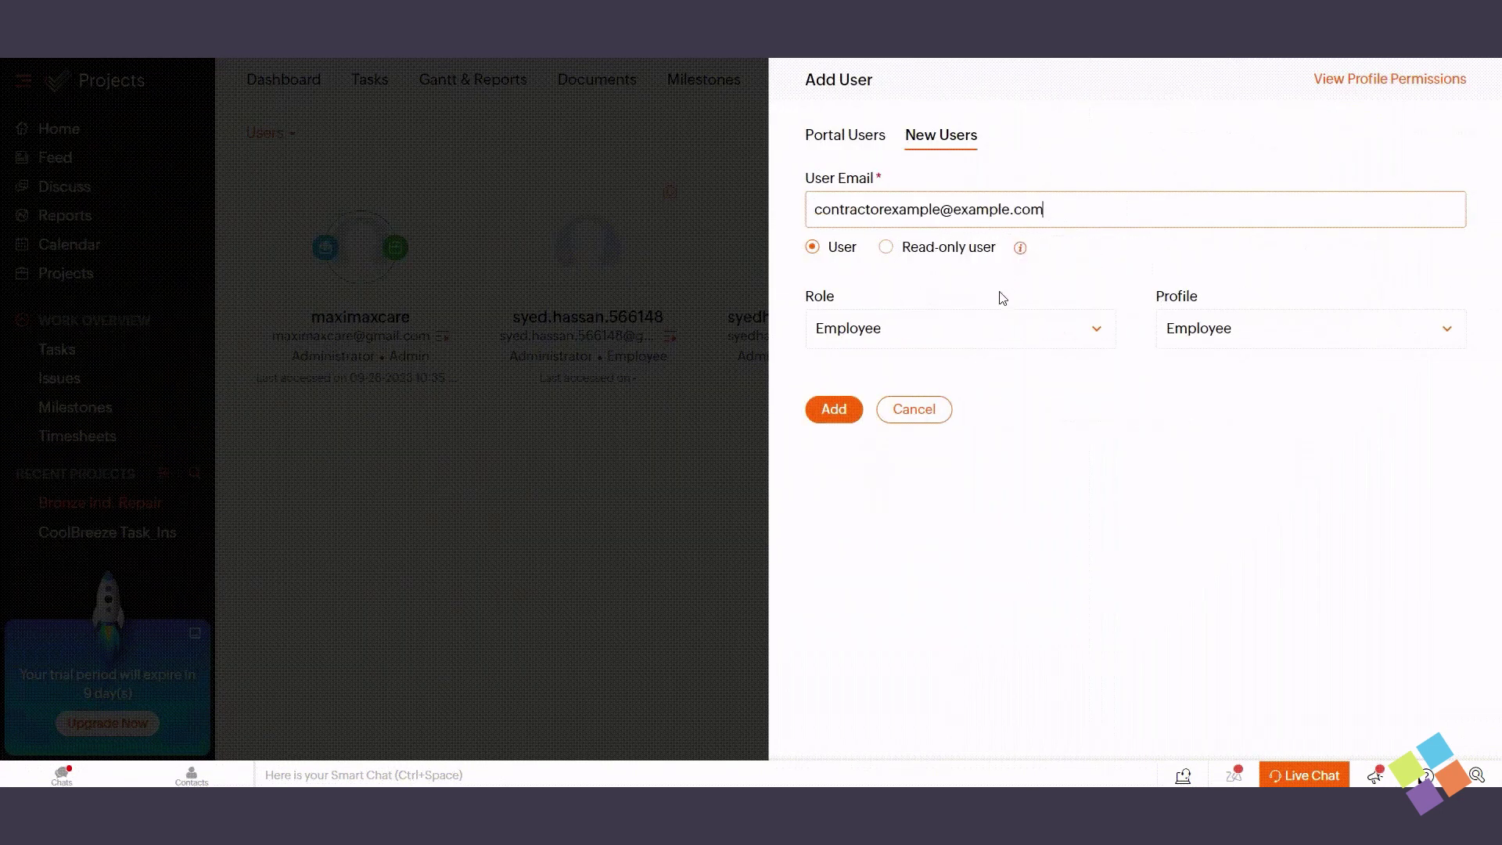
click(986, 327)
click(852, 495)
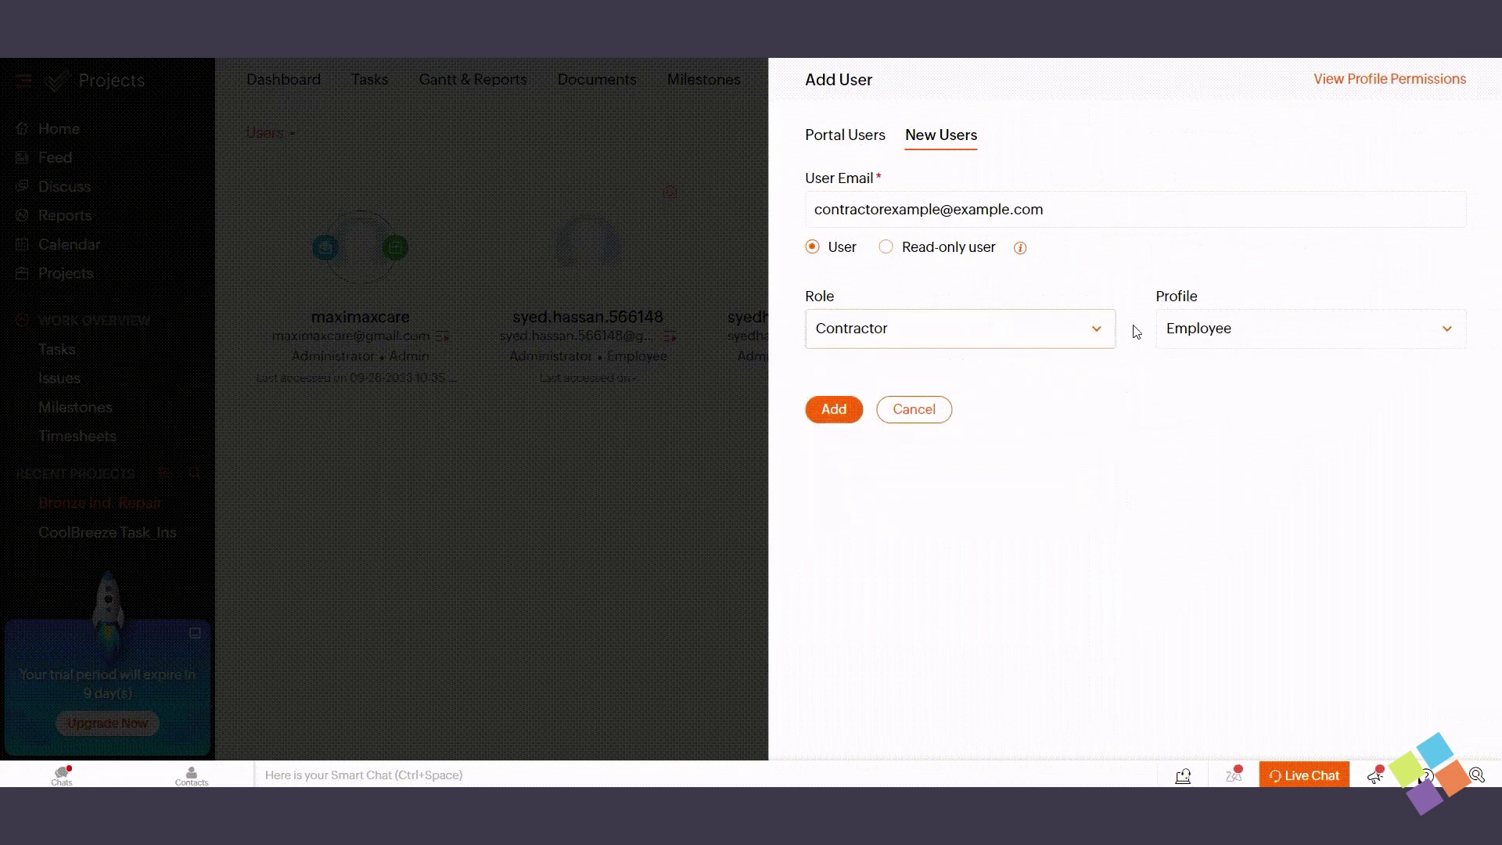
click(1197, 333)
click(1180, 462)
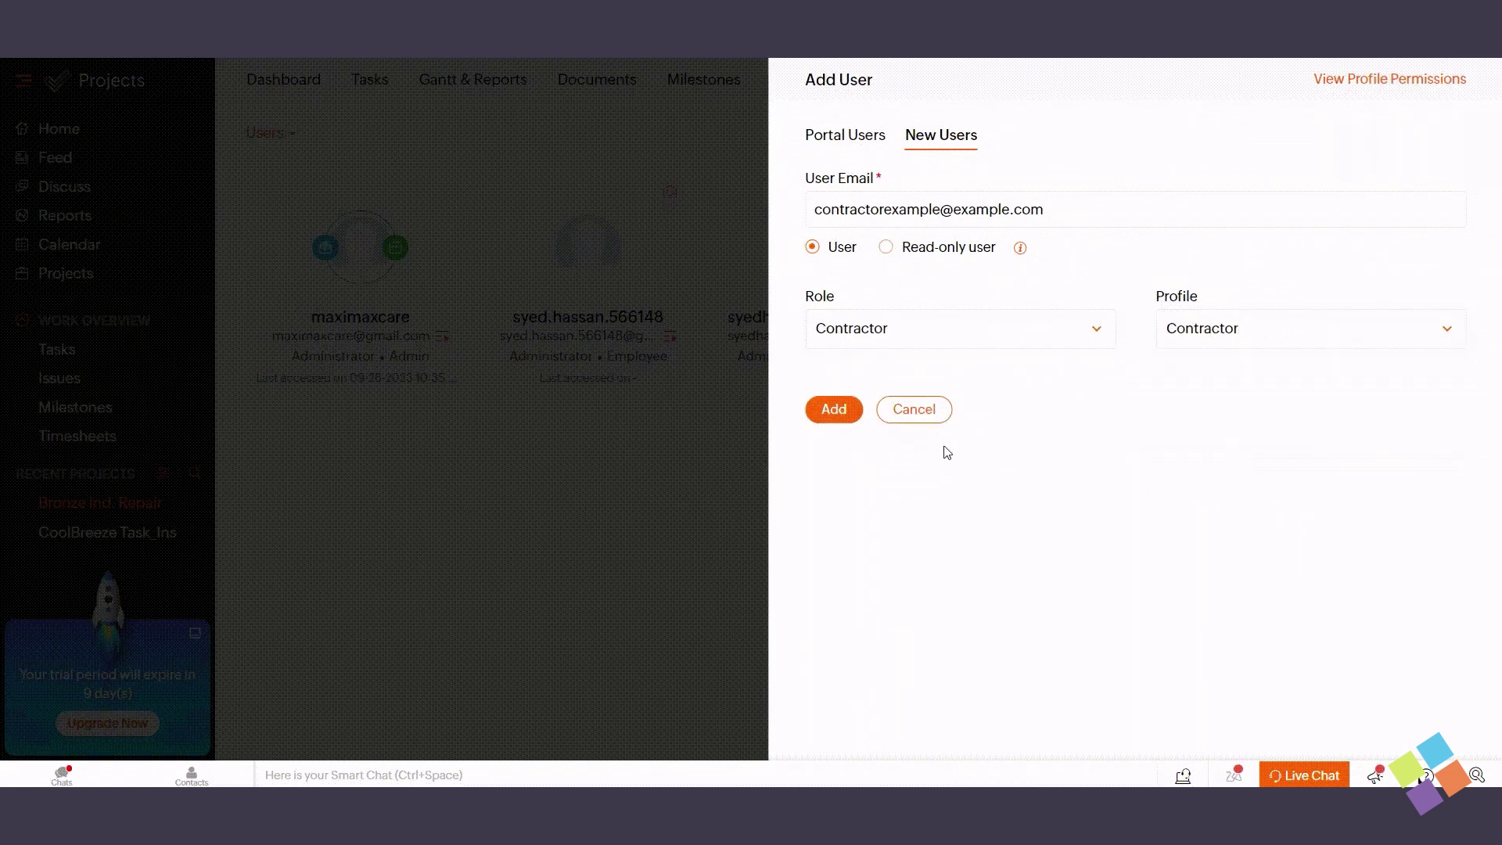
click(835, 412)
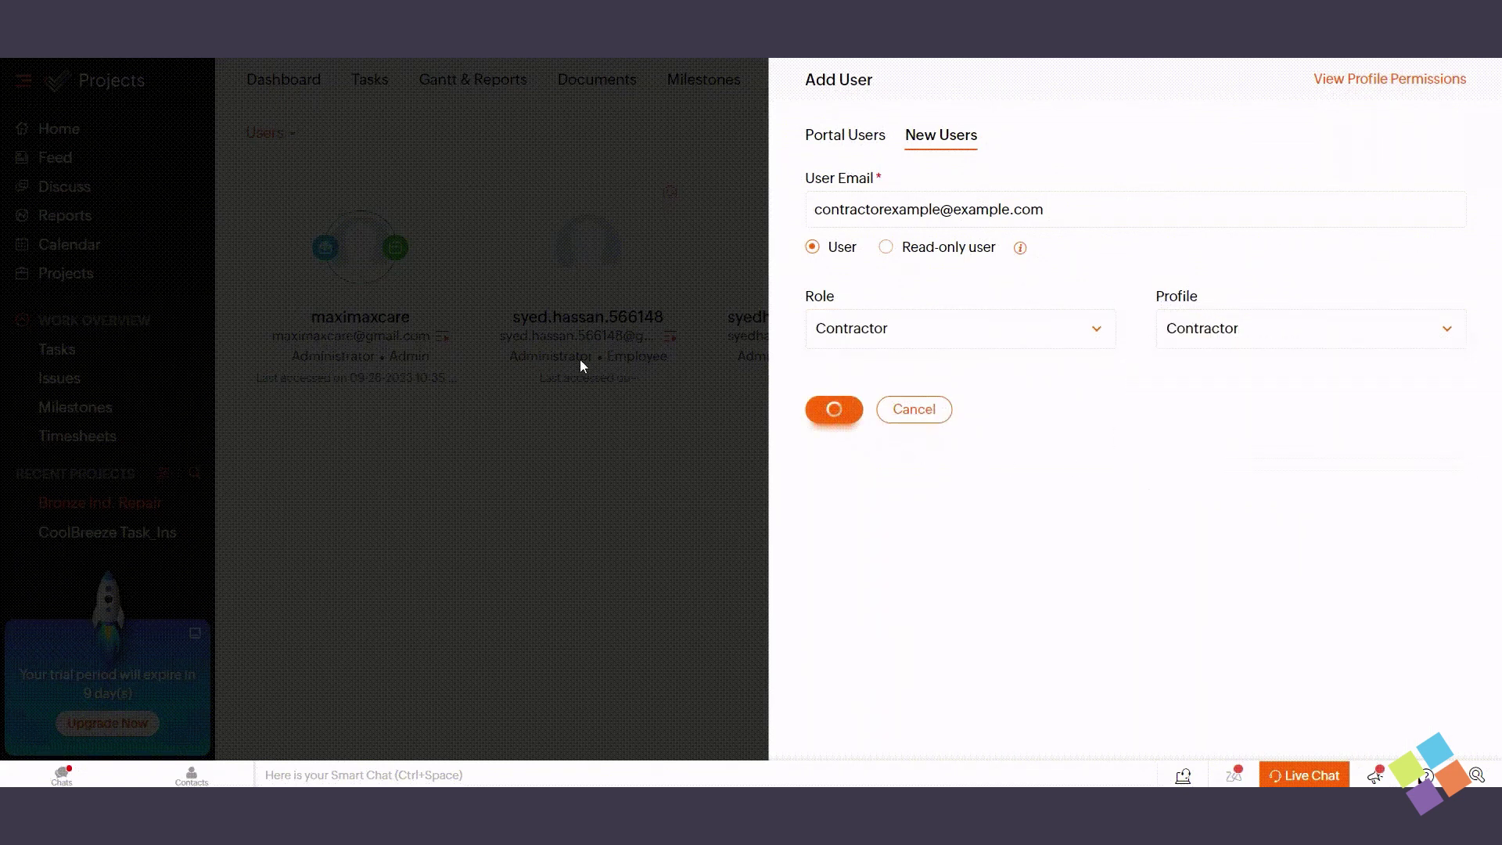
click(834, 257)
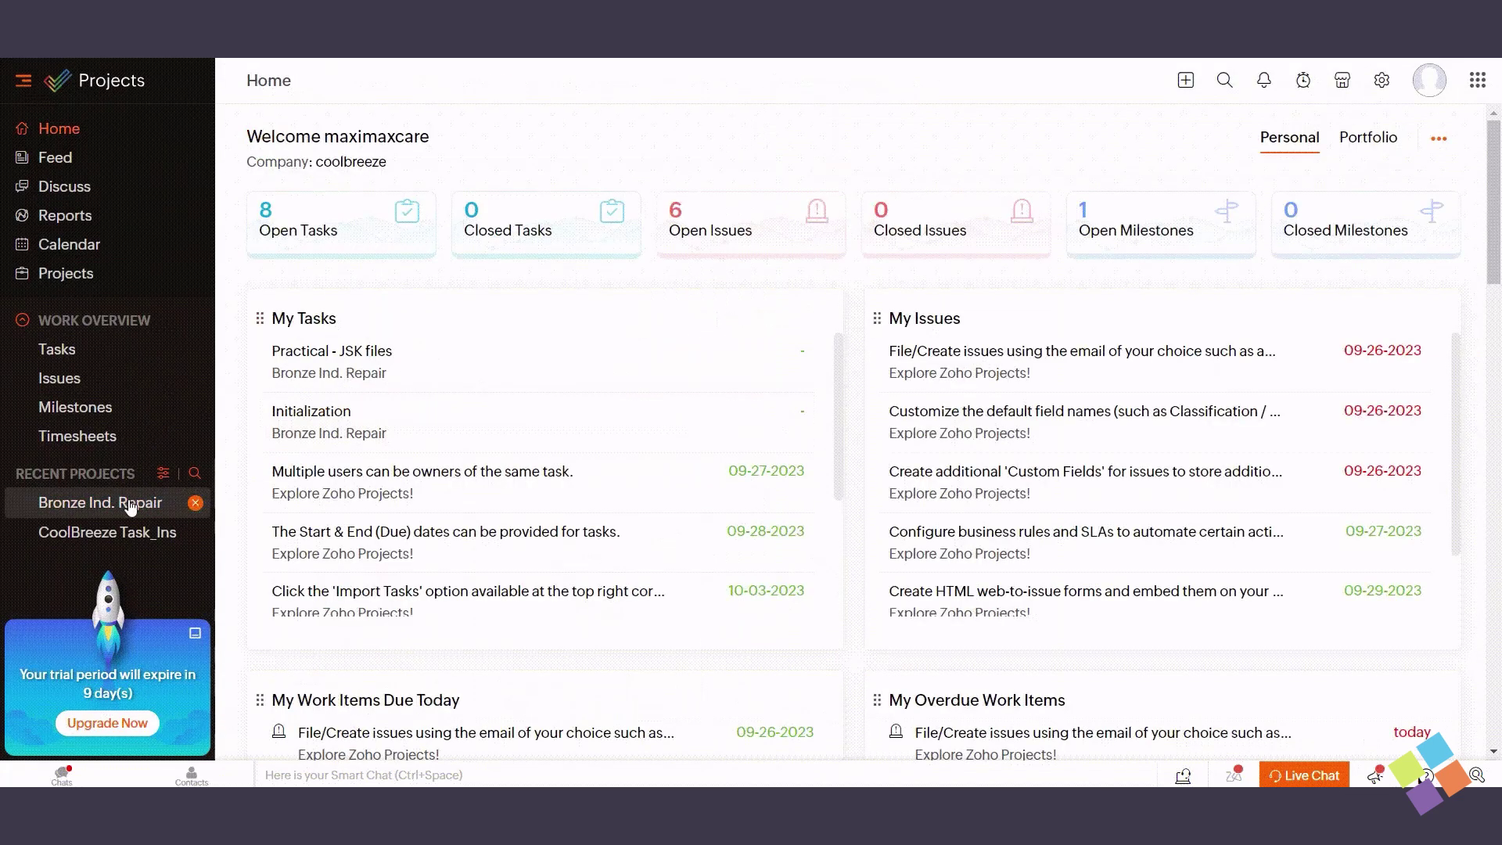
Create team 'Employess' with the contractor as Team Lead and associate it with Initialization
click(120, 506)
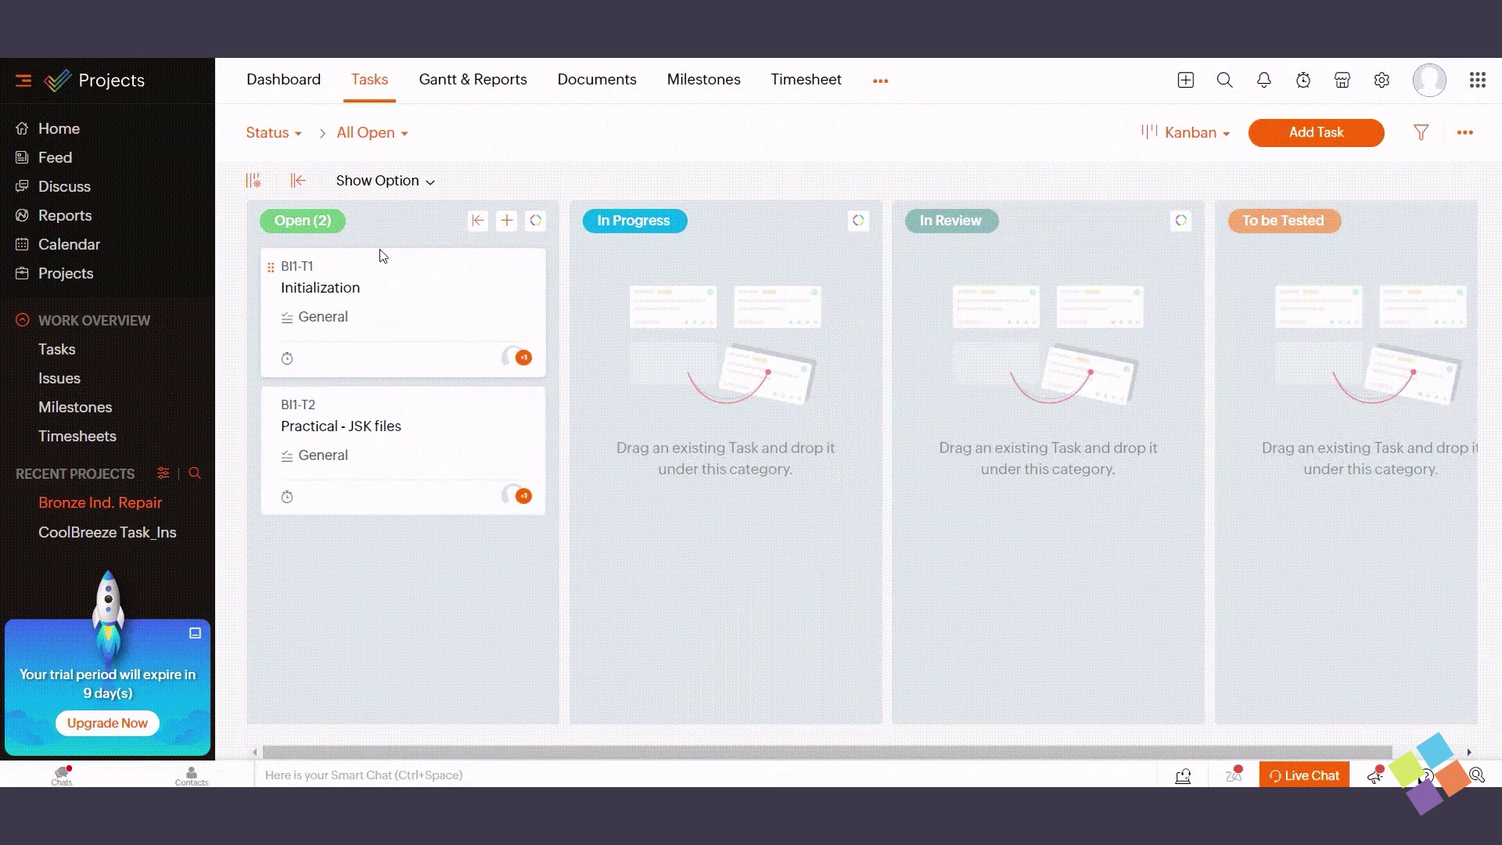
click(407, 314)
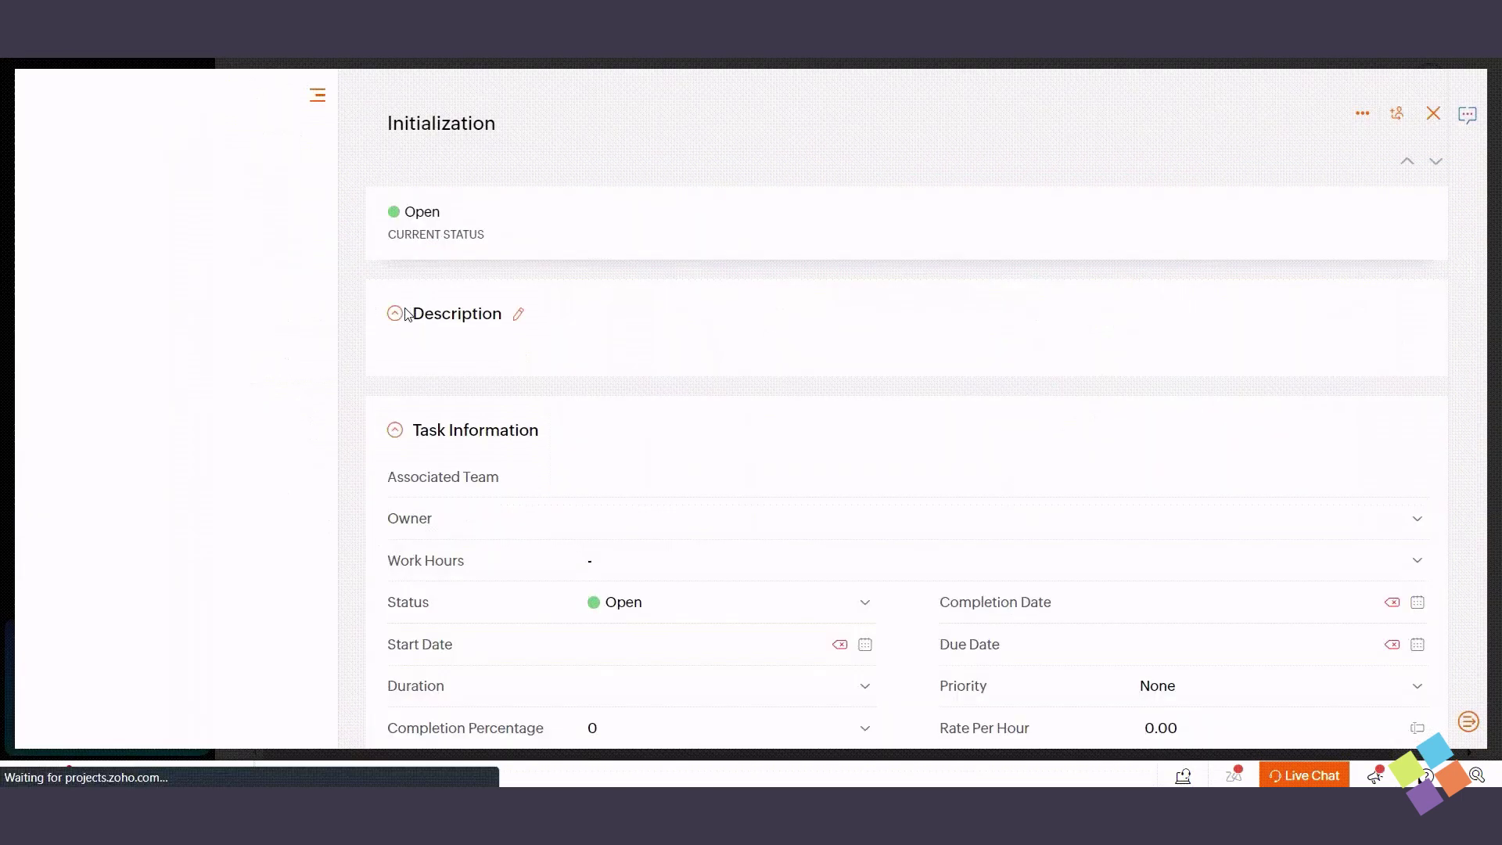
click(718, 478)
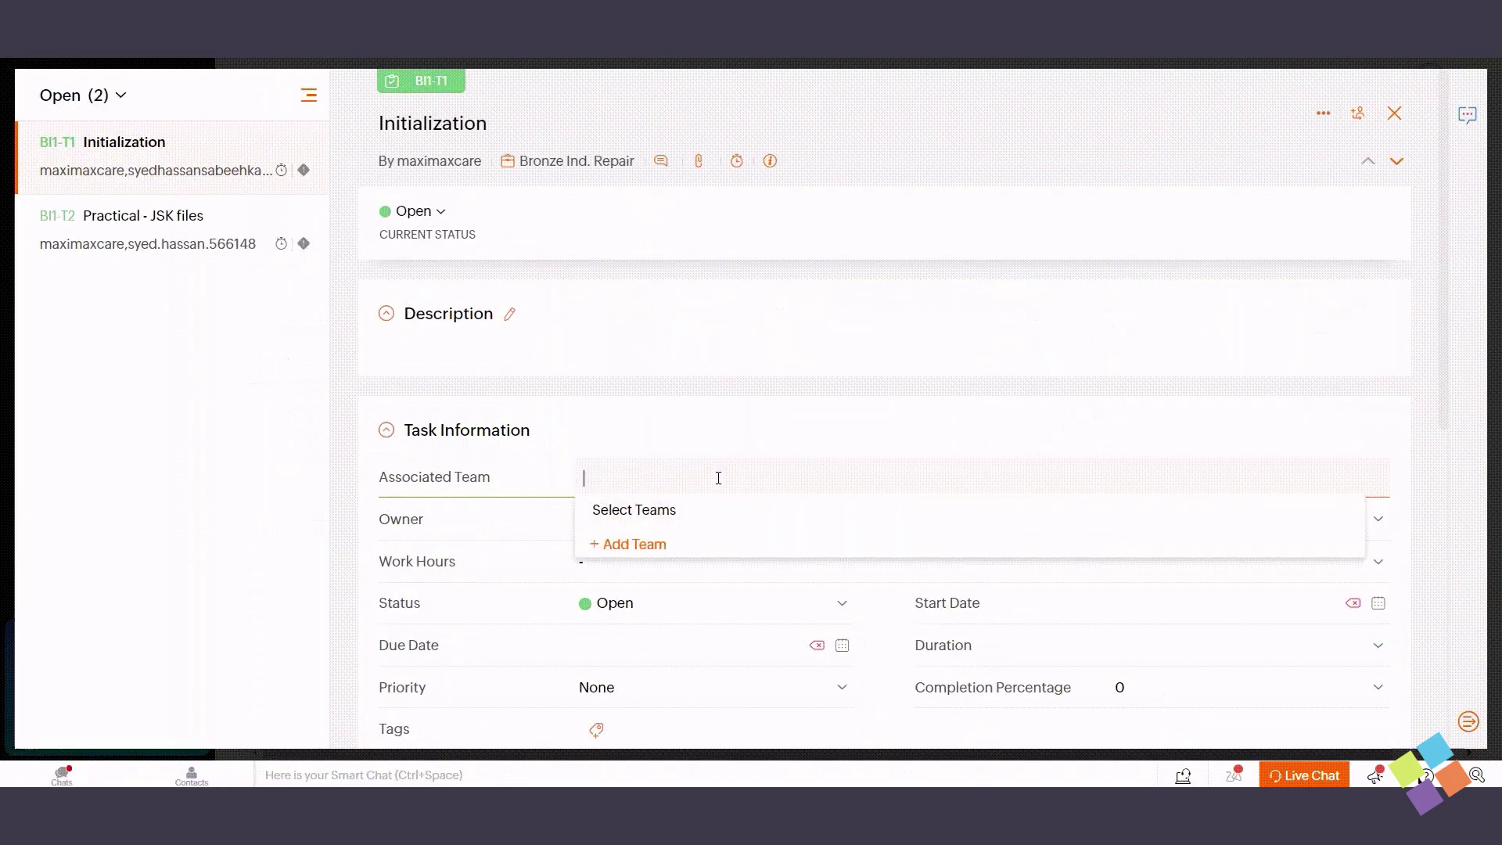
click(622, 554)
text(Employess)
click(882, 306)
click(923, 443)
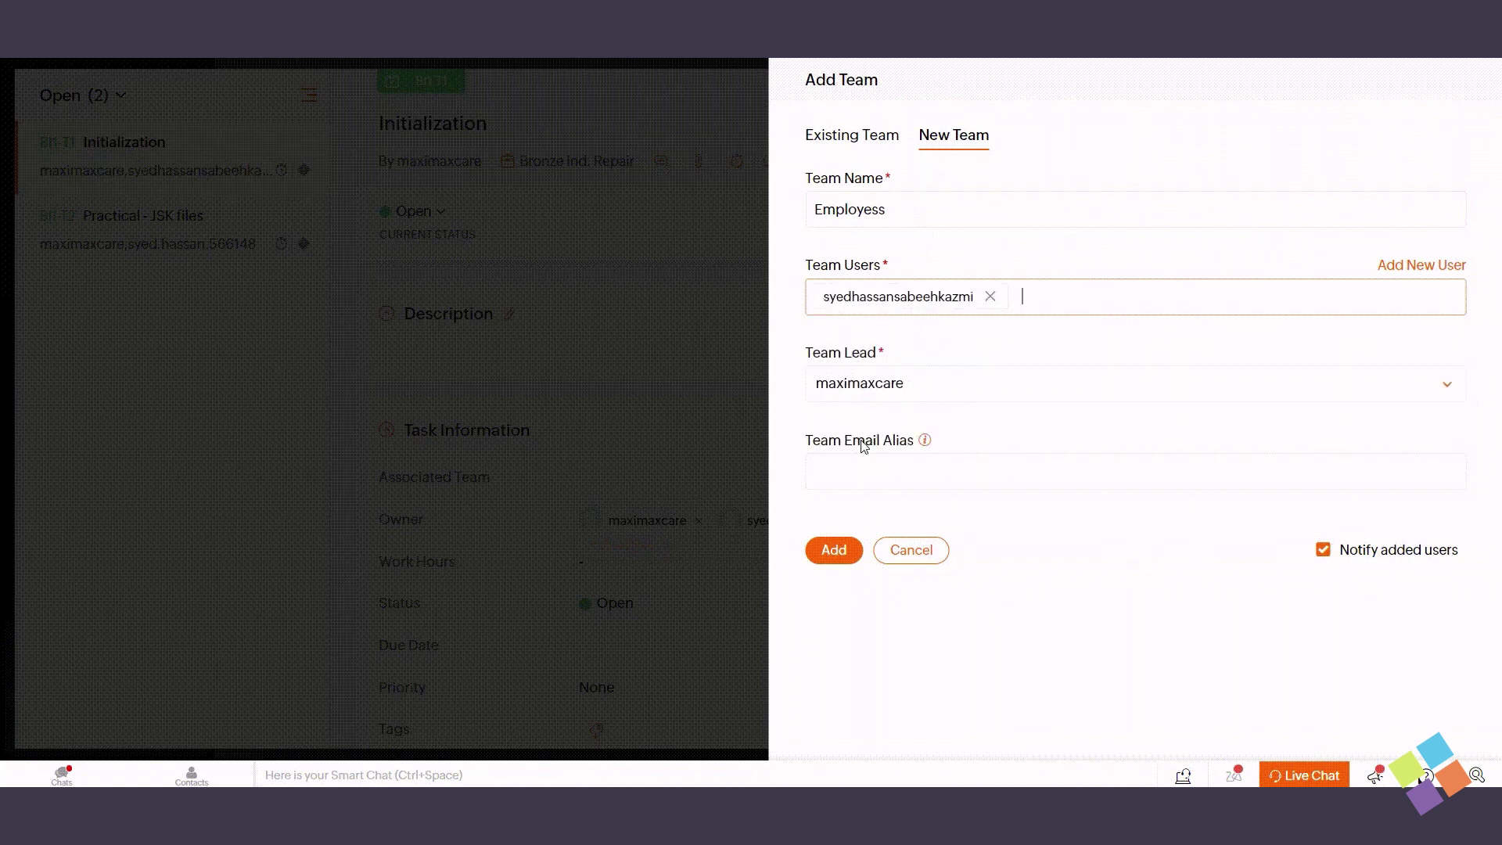
click(906, 391)
click(896, 493)
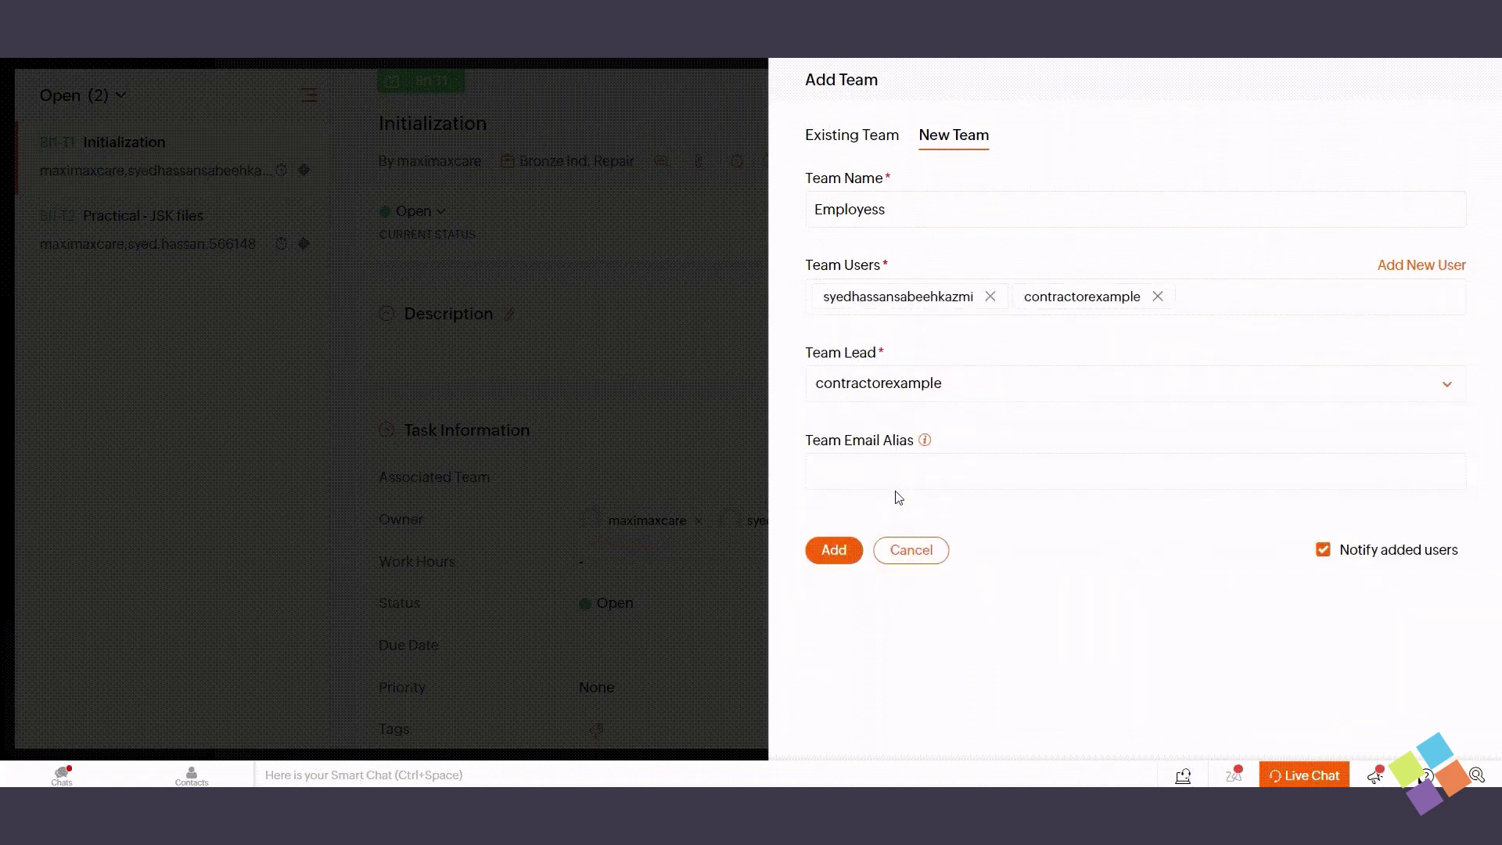
click(837, 554)
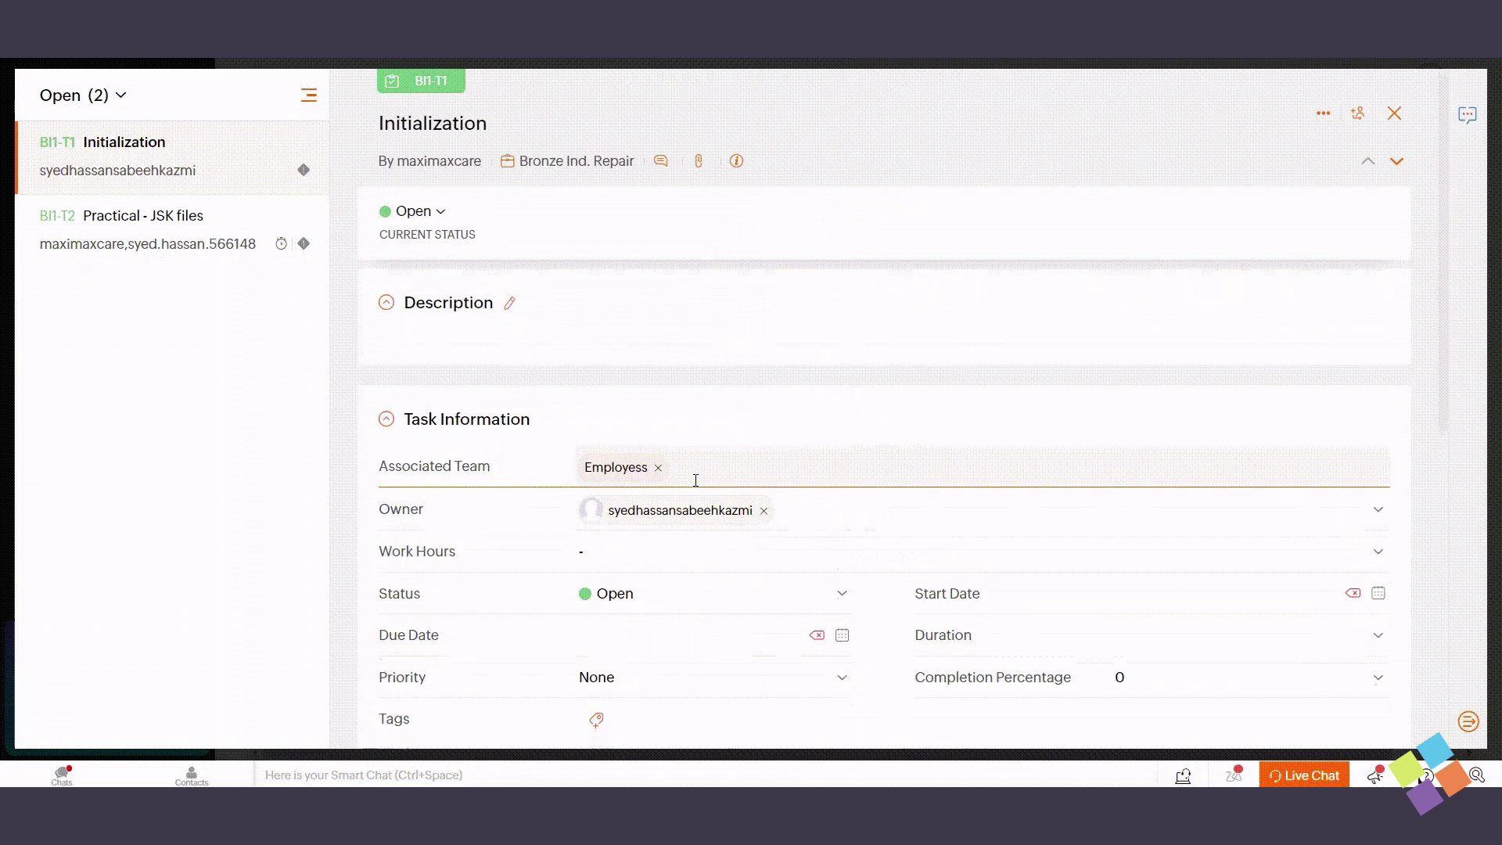
scroll(695, 480, down, 3)
click(782, 66)
click(786, 78)
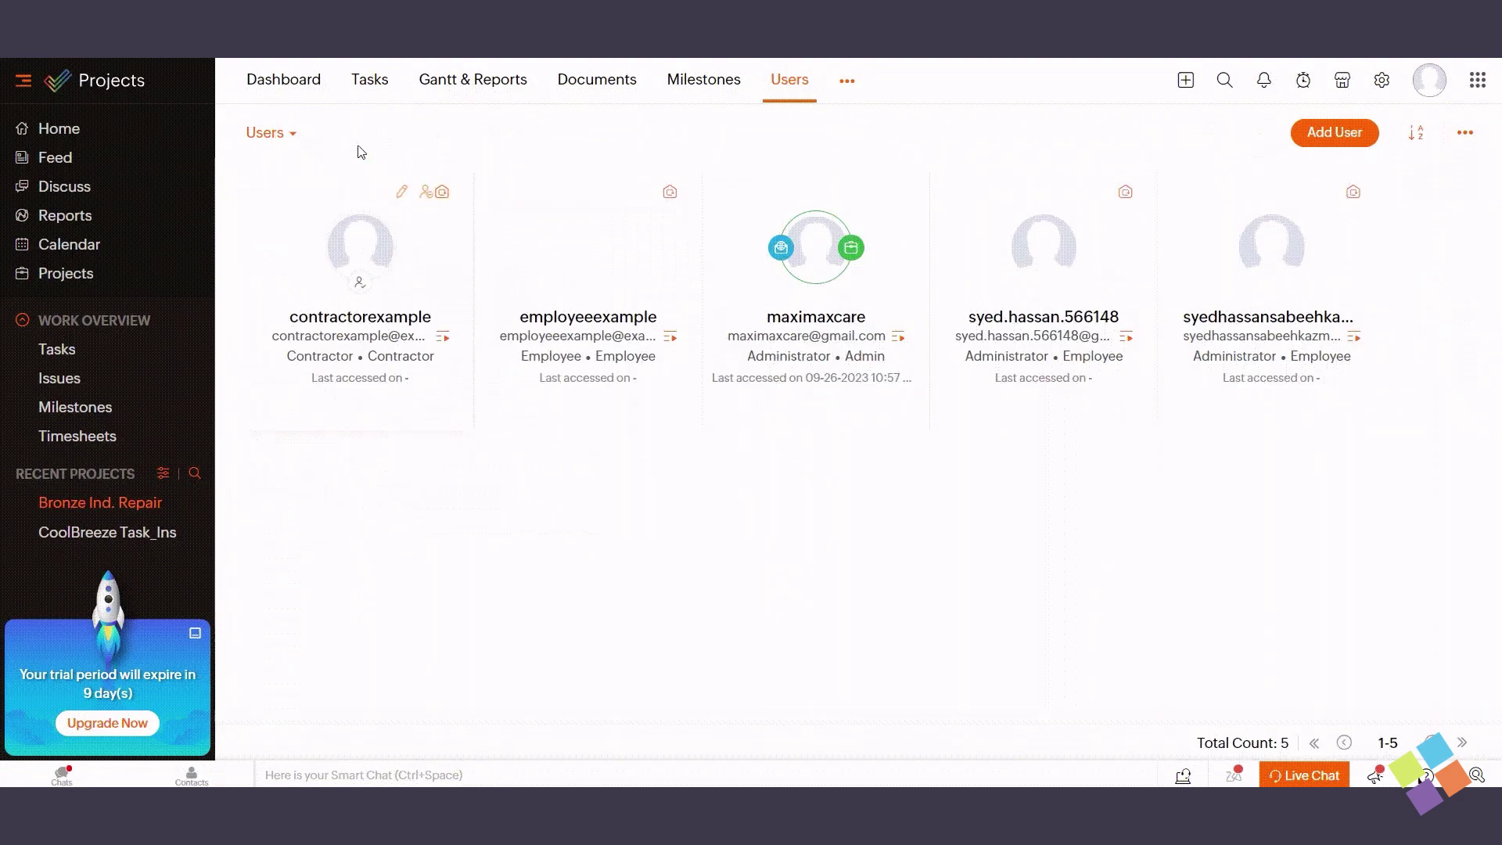
Switch to the Client Users list and add an Agha Inc. client user with the Client profile
click(295, 137)
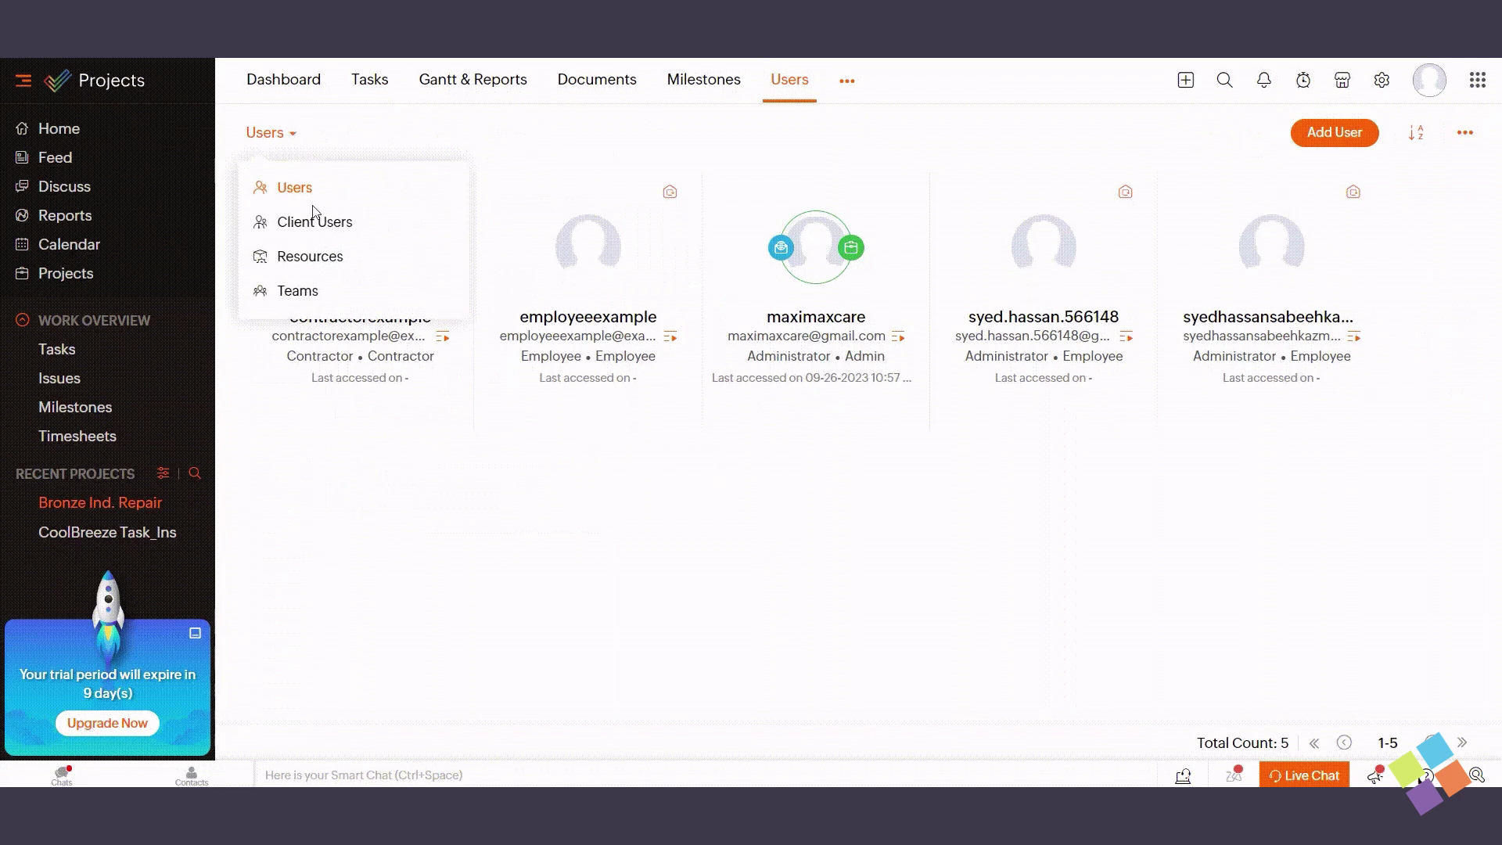
click(315, 227)
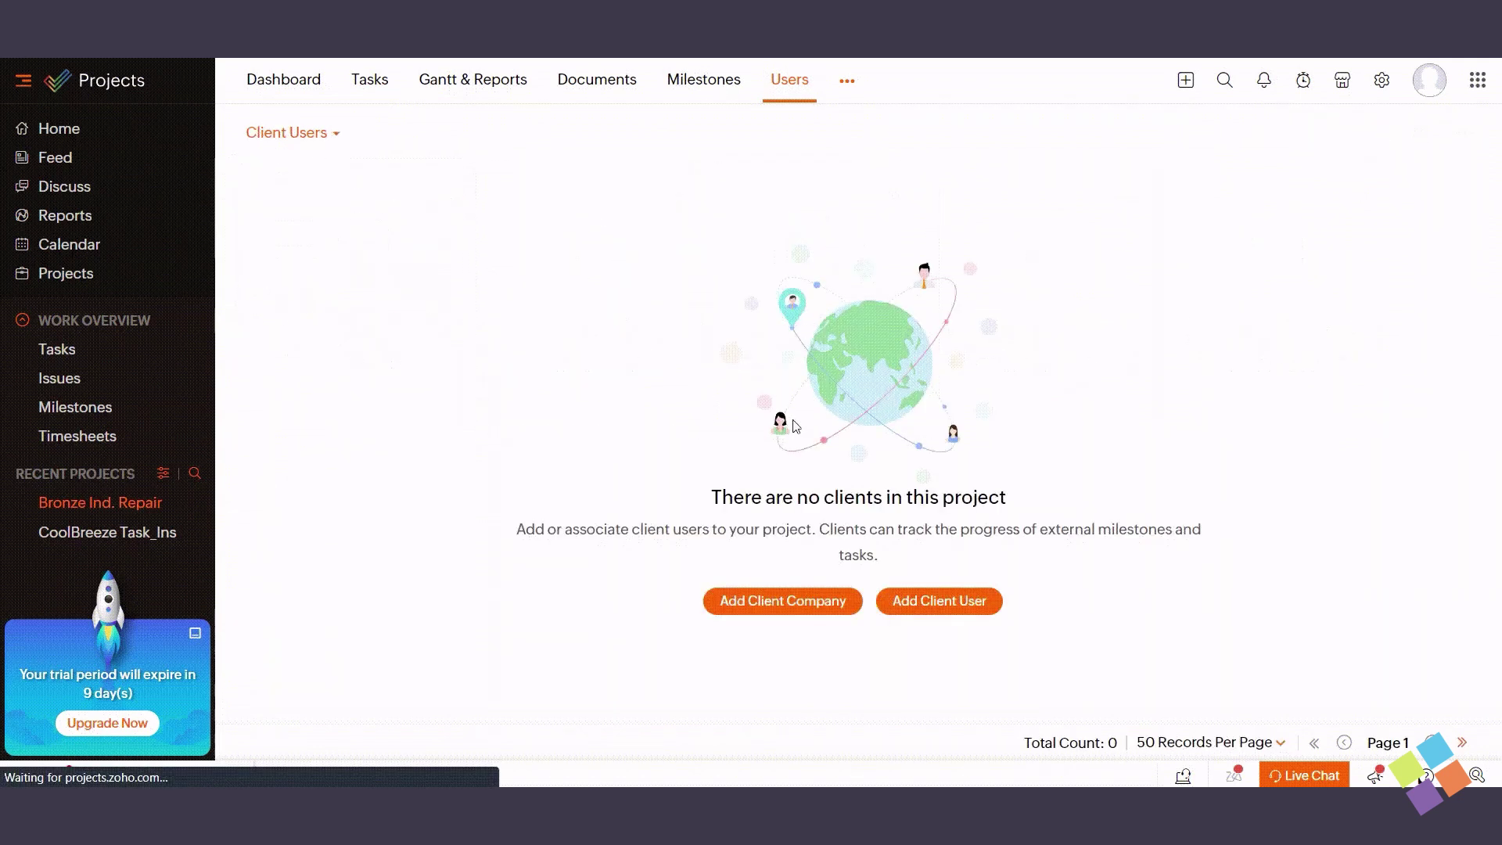
click(942, 616)
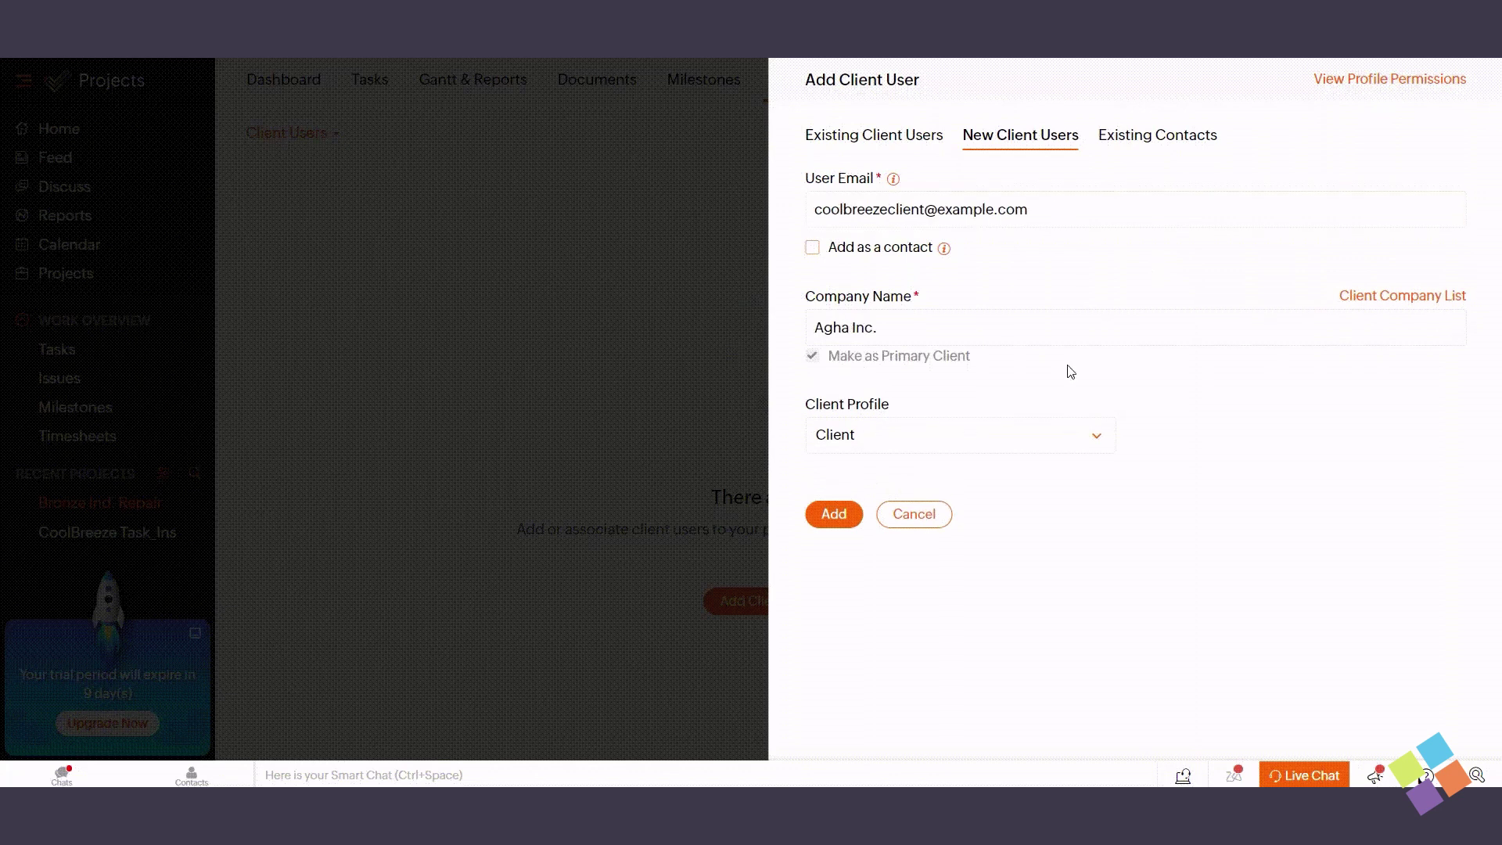
click(991, 443)
click(868, 509)
click(844, 529)
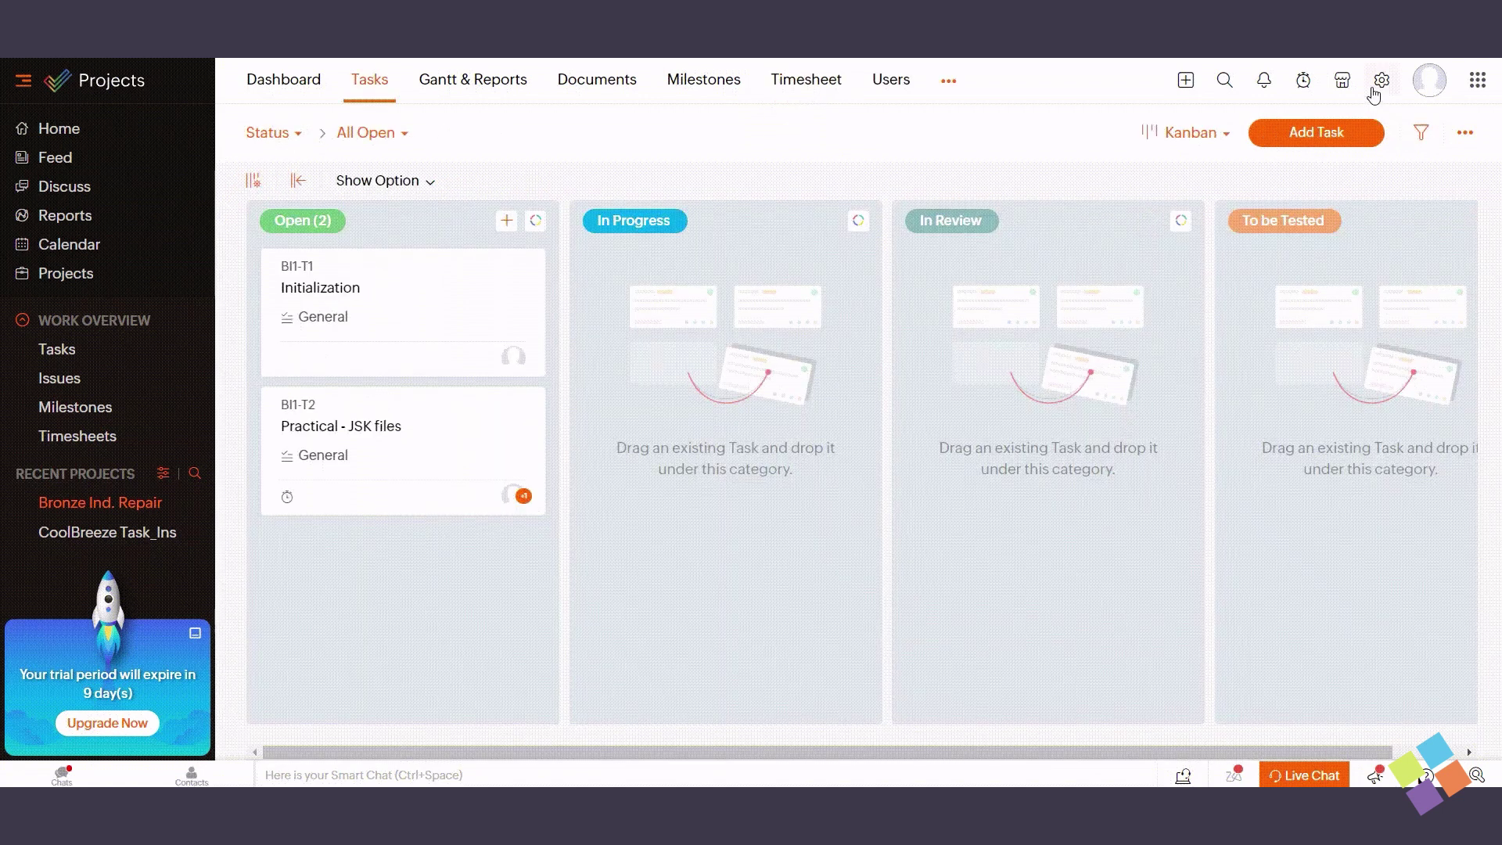
Go to the Roles list under Manage Users in portal setup
click(1375, 89)
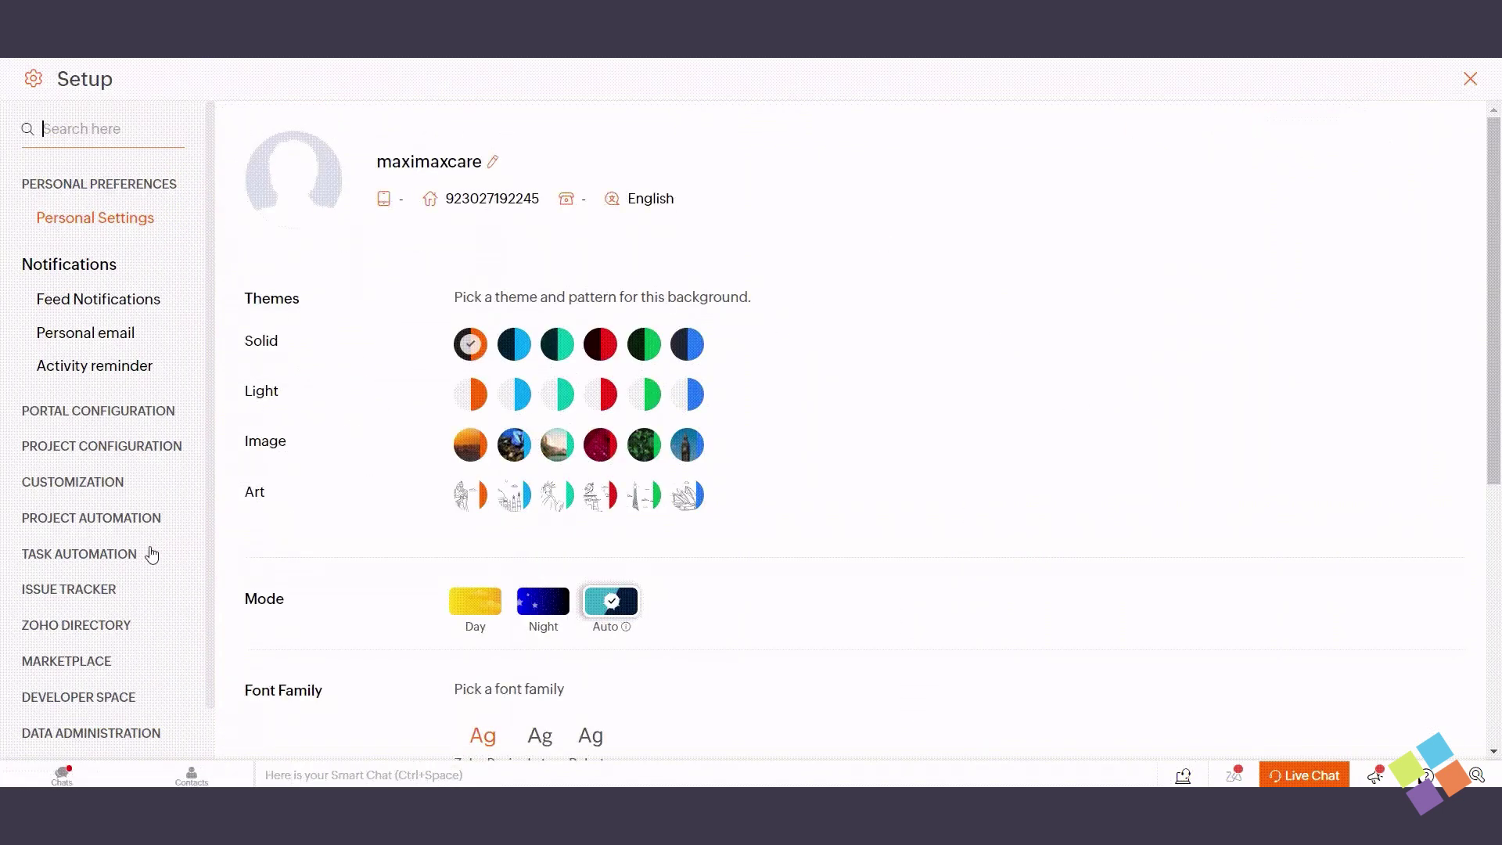
scroll(151, 555, down, 1)
click(68, 721)
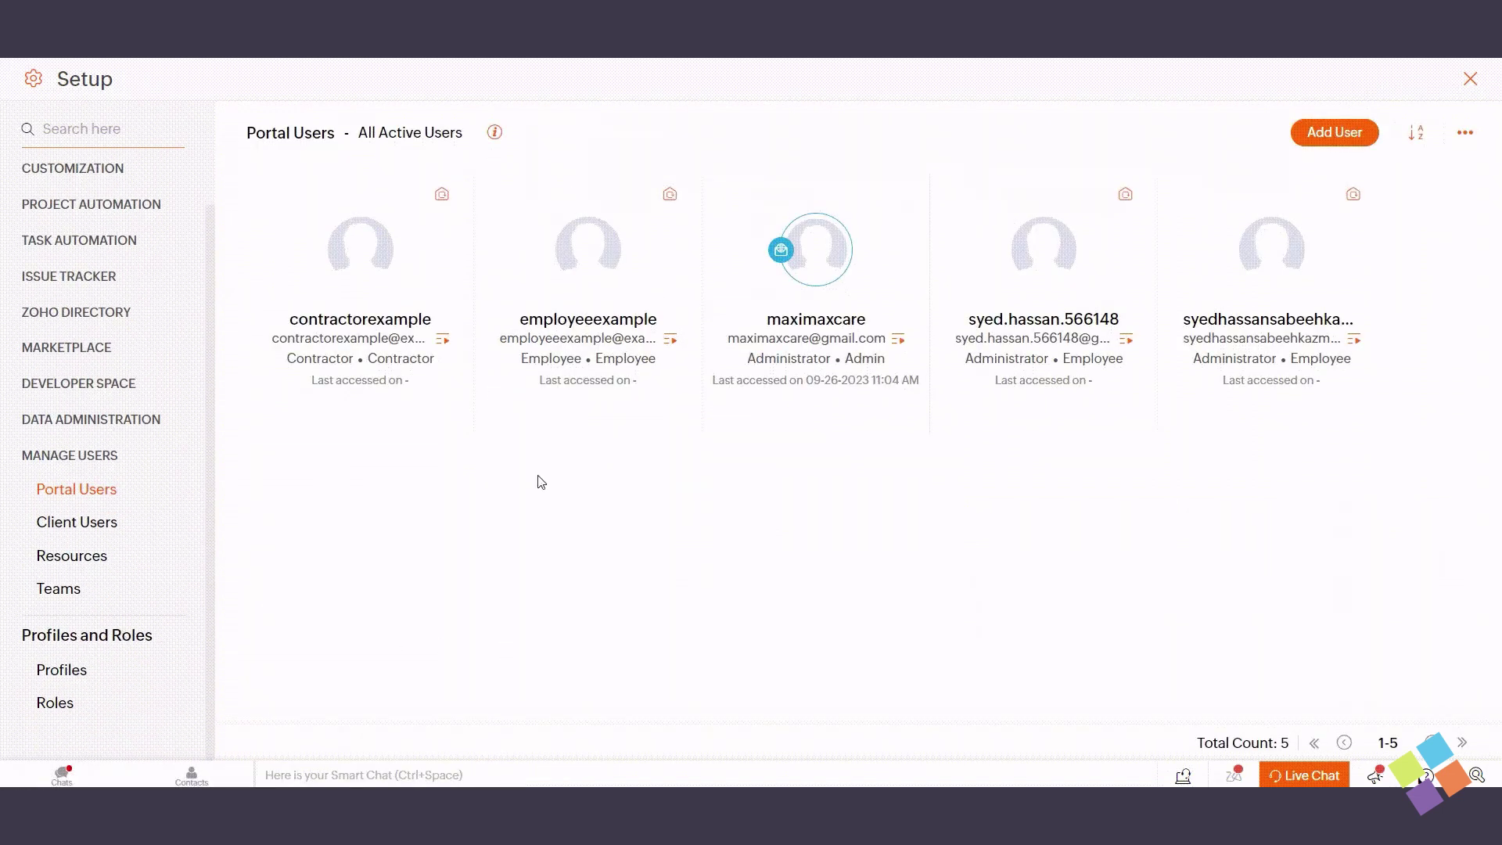
click(50, 708)
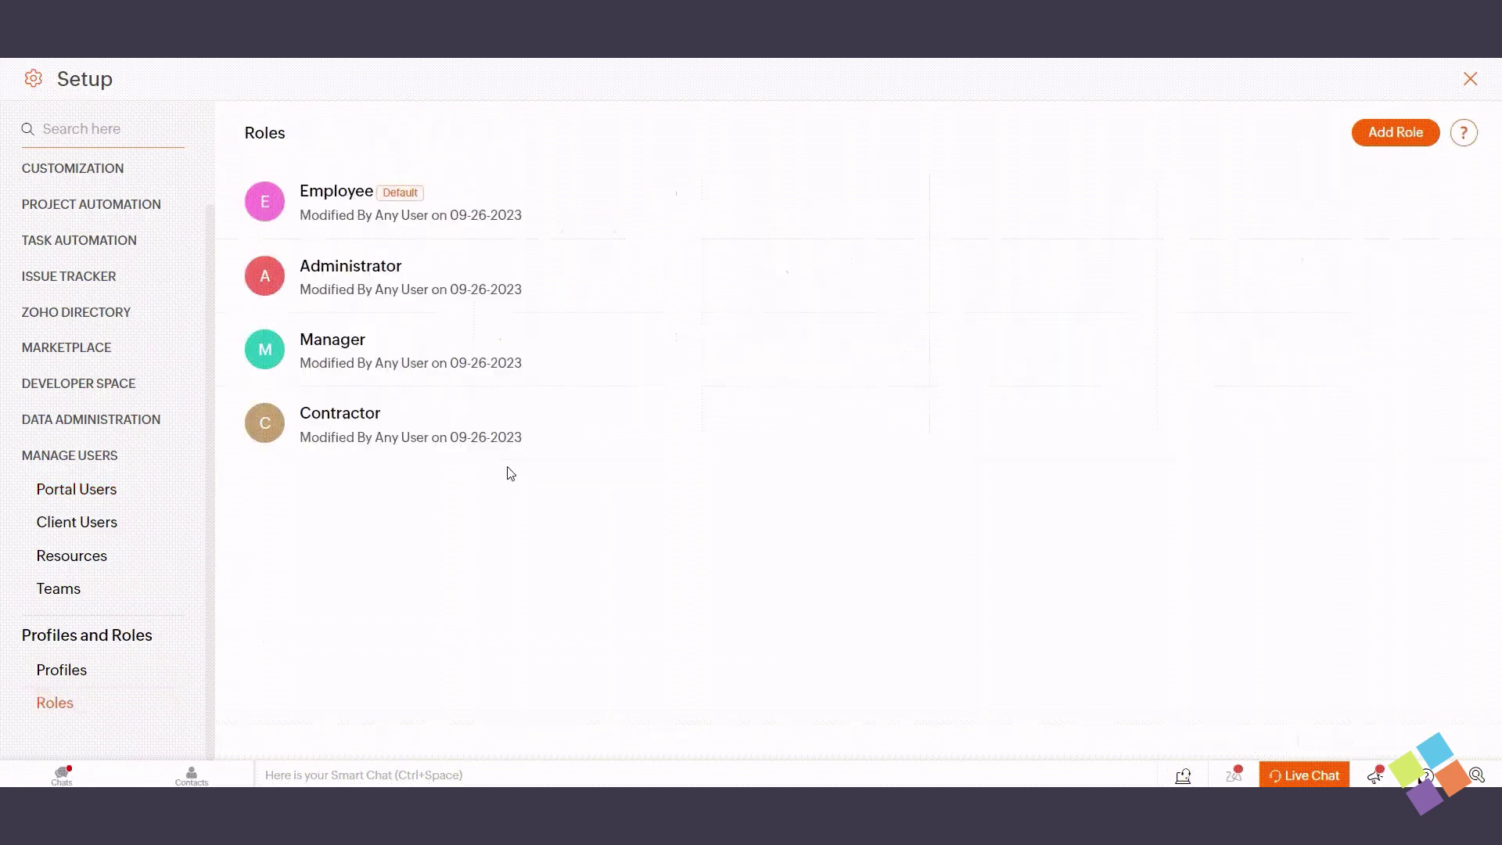
Create a new role named Programmer, then view the Profiles list
click(1385, 132)
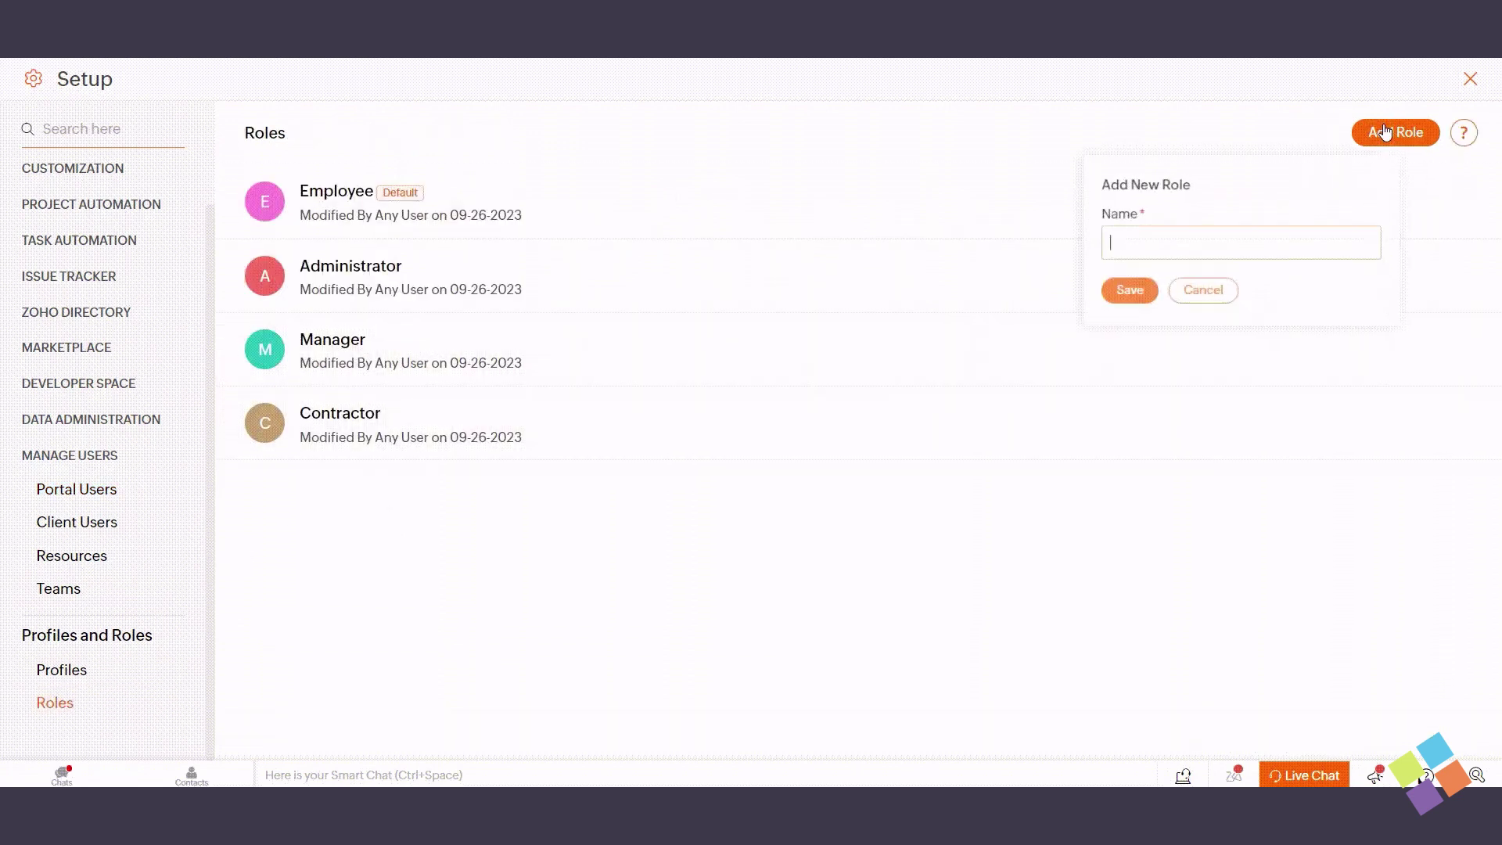
text(Programmer)
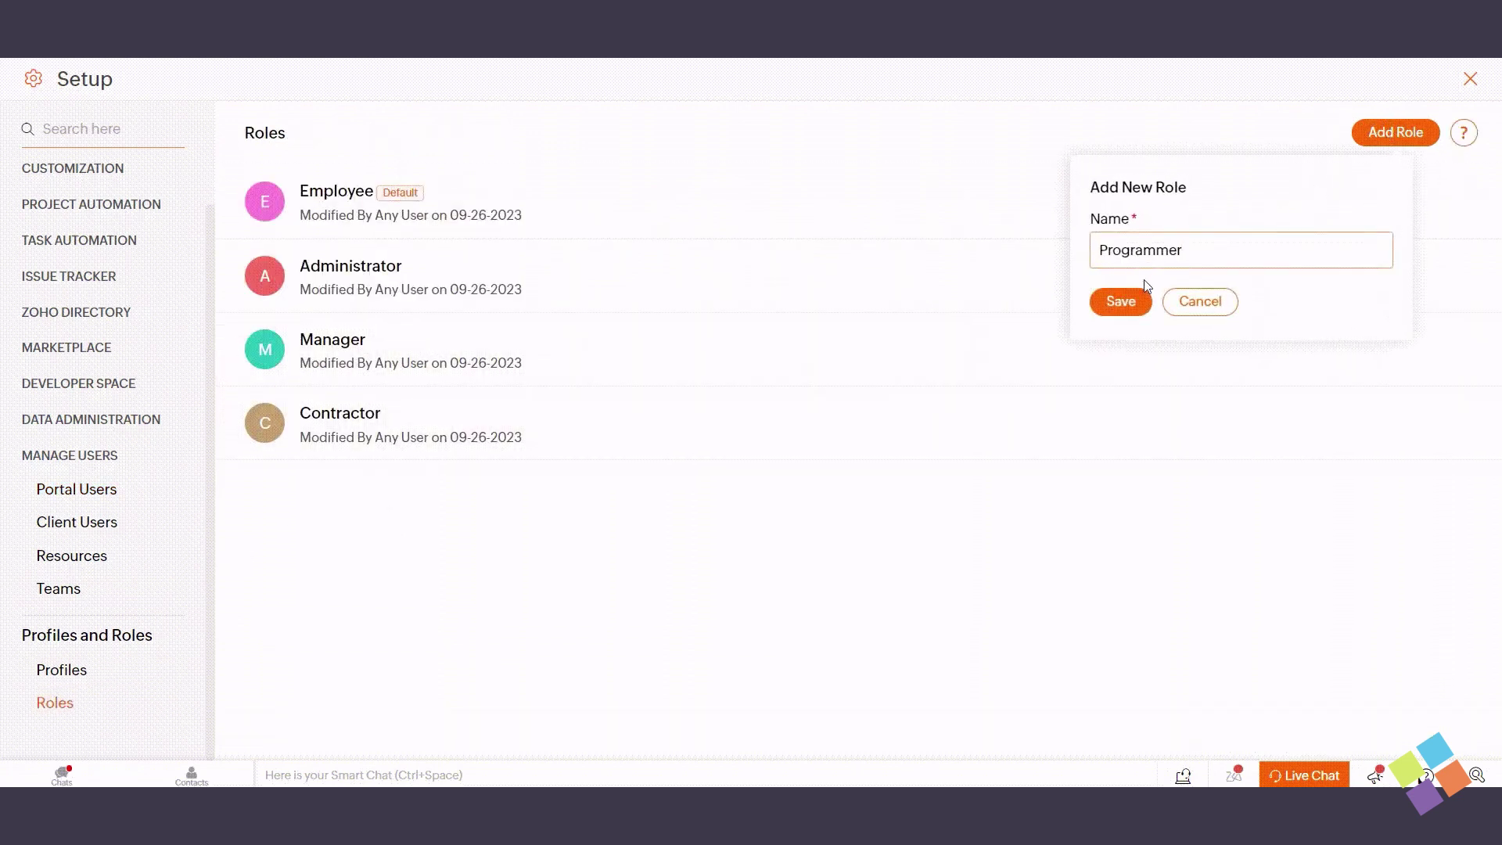
click(1119, 302)
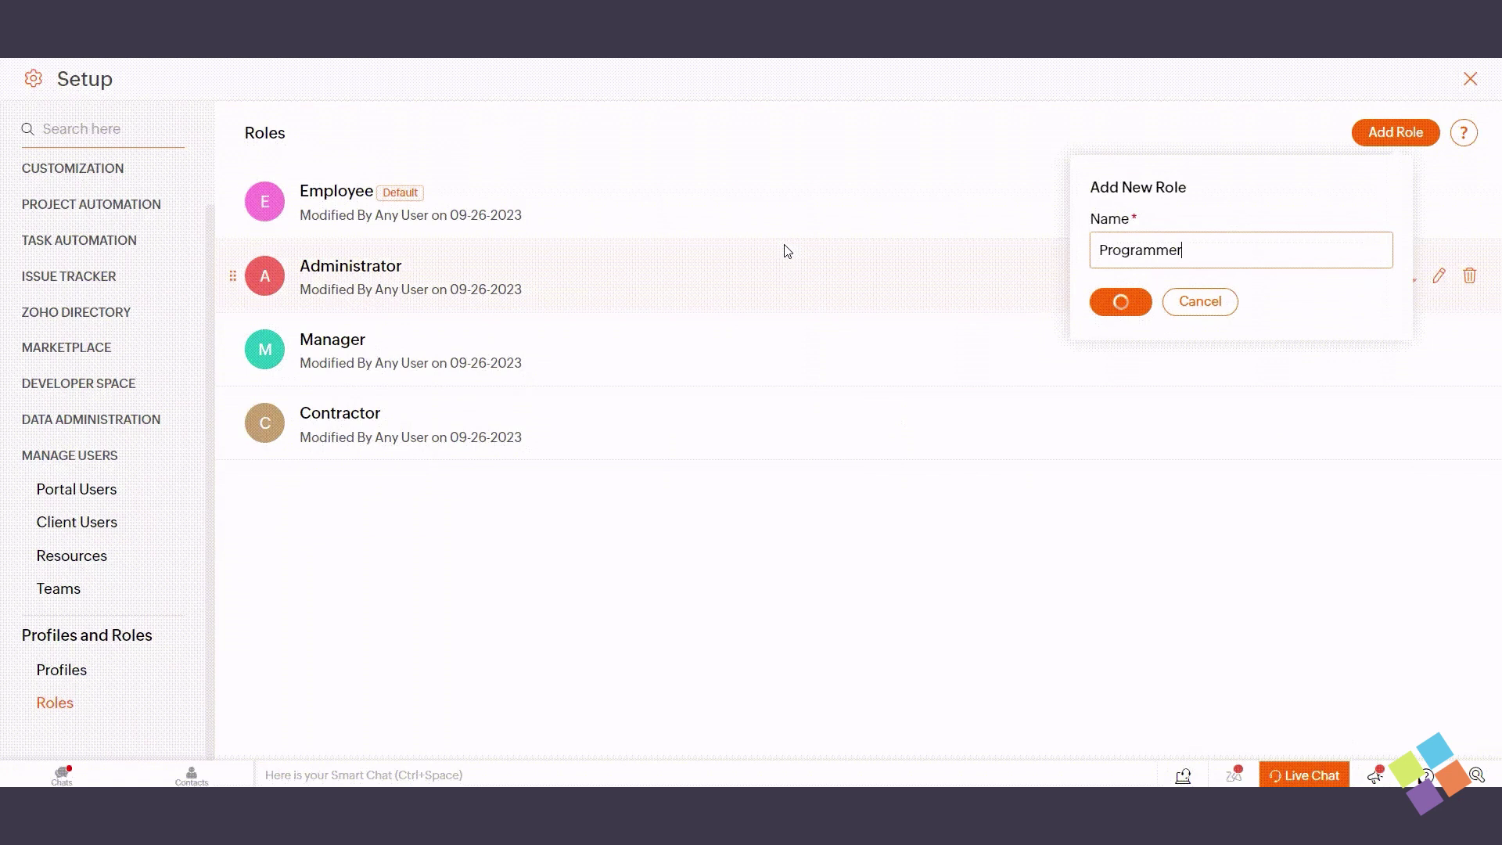
click(63, 670)
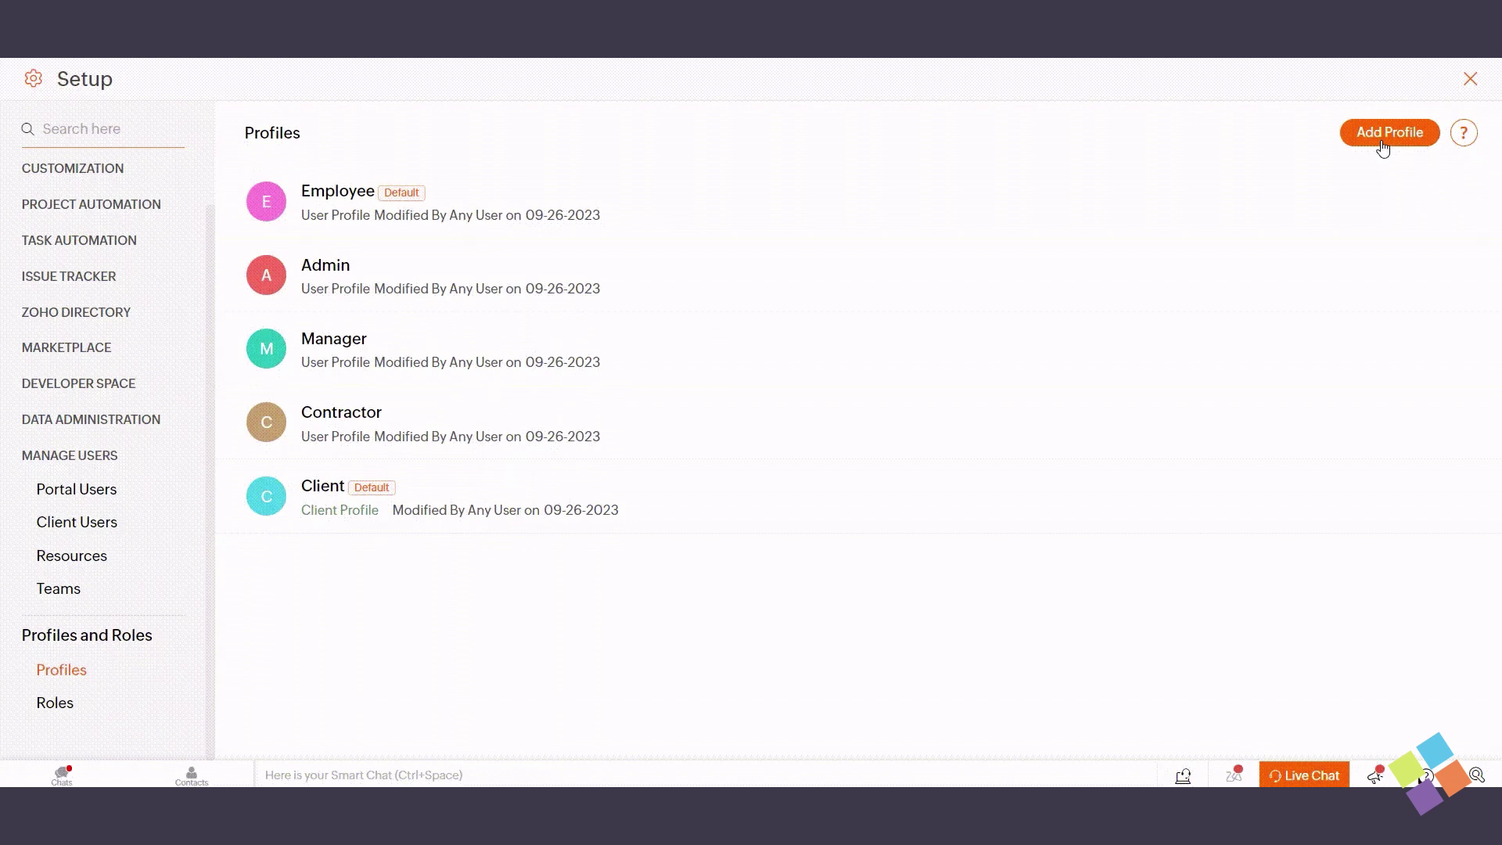
Start a new profile named Programmer of type User Profile
click(1385, 134)
text(Programmer)
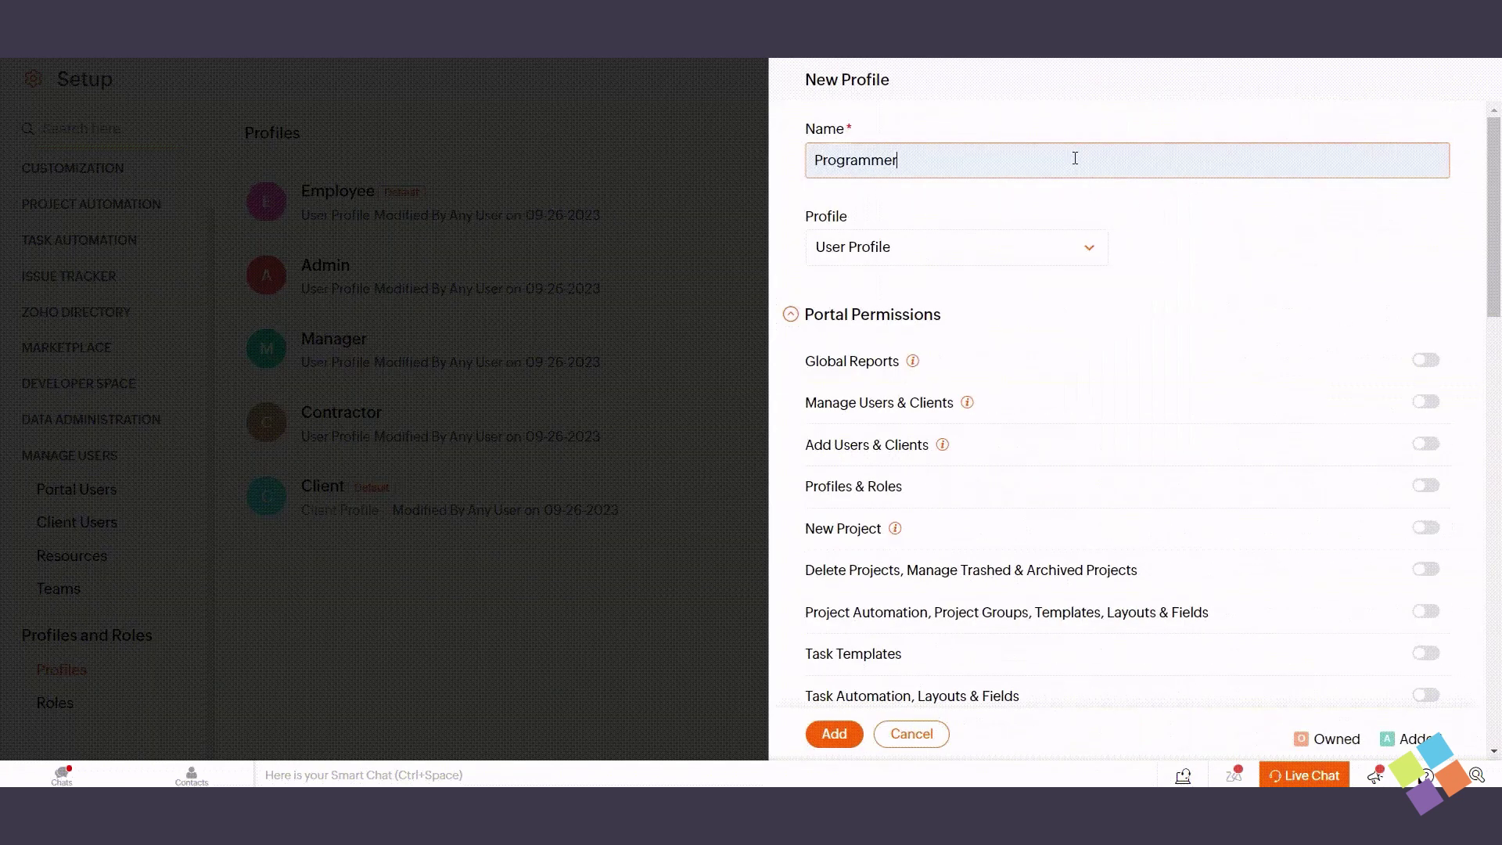
click(1009, 255)
click(865, 318)
Switch on the Tags, Resources, and Project Settings & Issue Tracker permissions
scroll(1147, 359, down, 3)
scroll(1157, 425, down, 6)
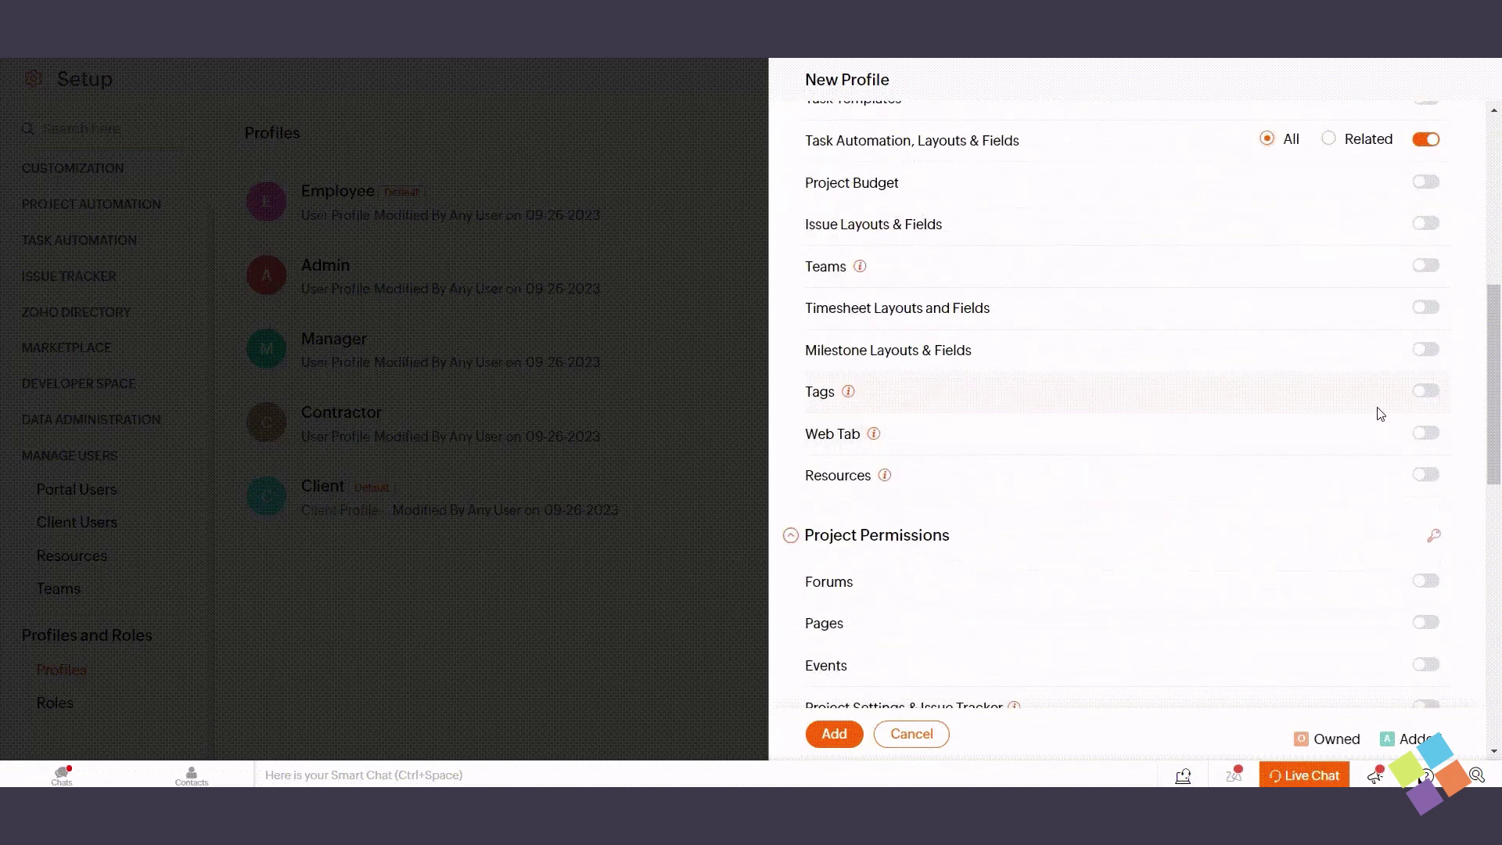
click(1430, 398)
click(1425, 476)
scroll(1044, 564, down, 1)
scroll(1044, 565, down, 3)
click(1425, 423)
scroll(1079, 613, down, 4)
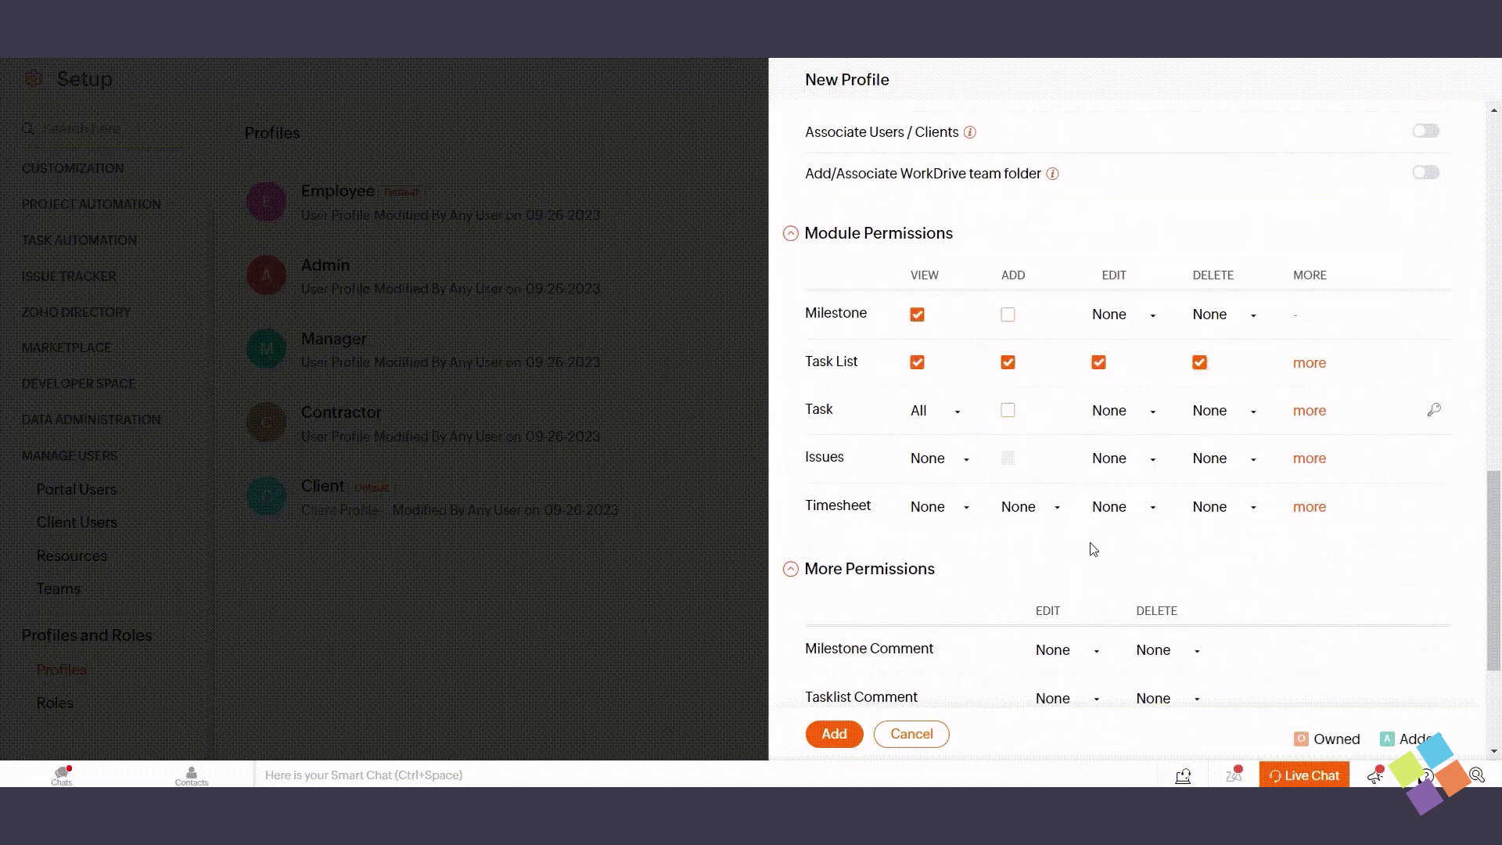
scroll(1091, 545, down, 3)
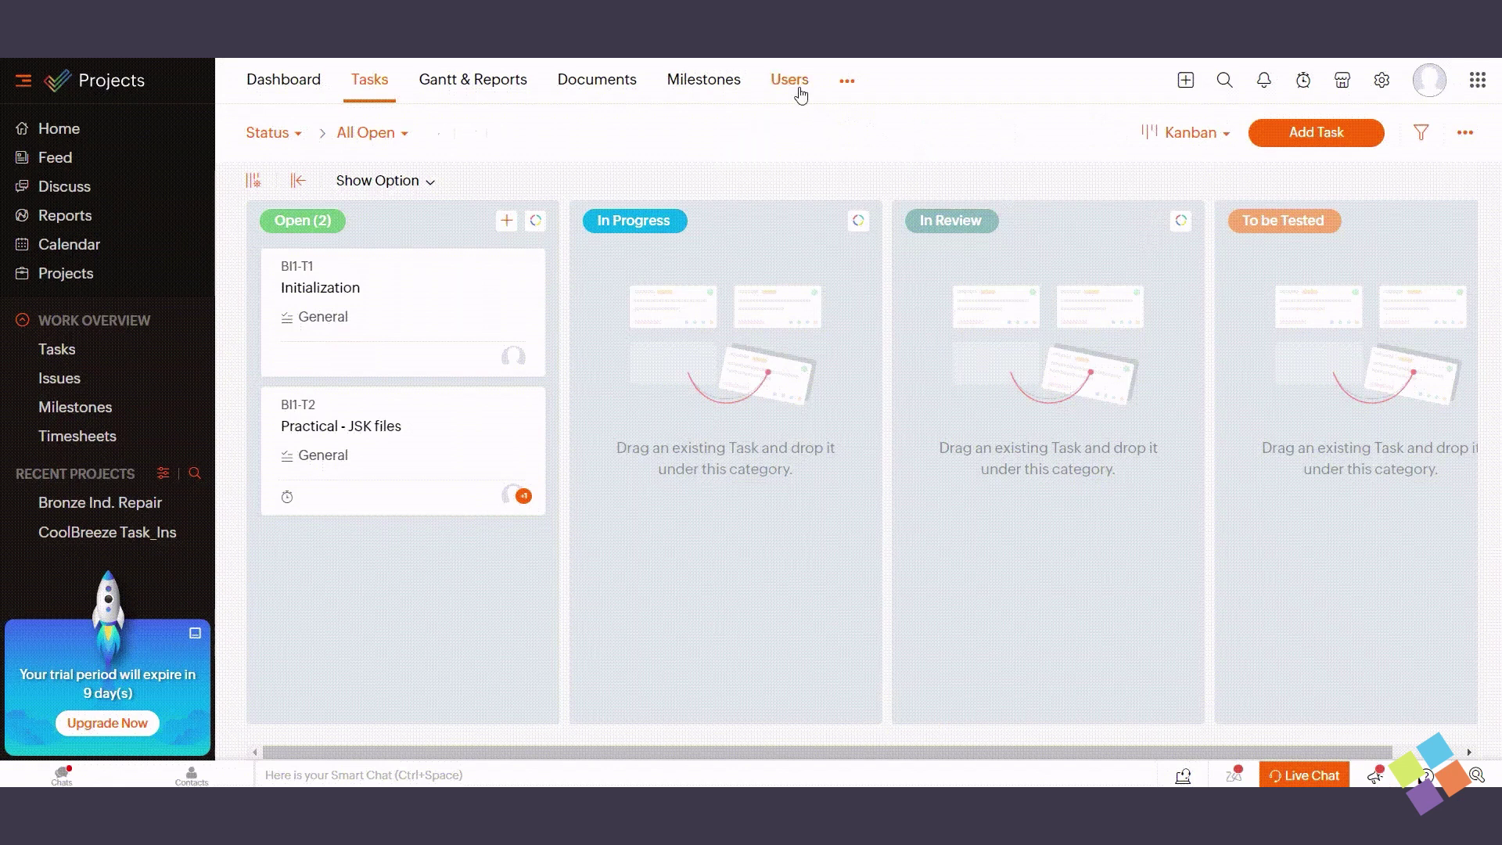
In the project's Teams view, start a new team named Processing
click(798, 88)
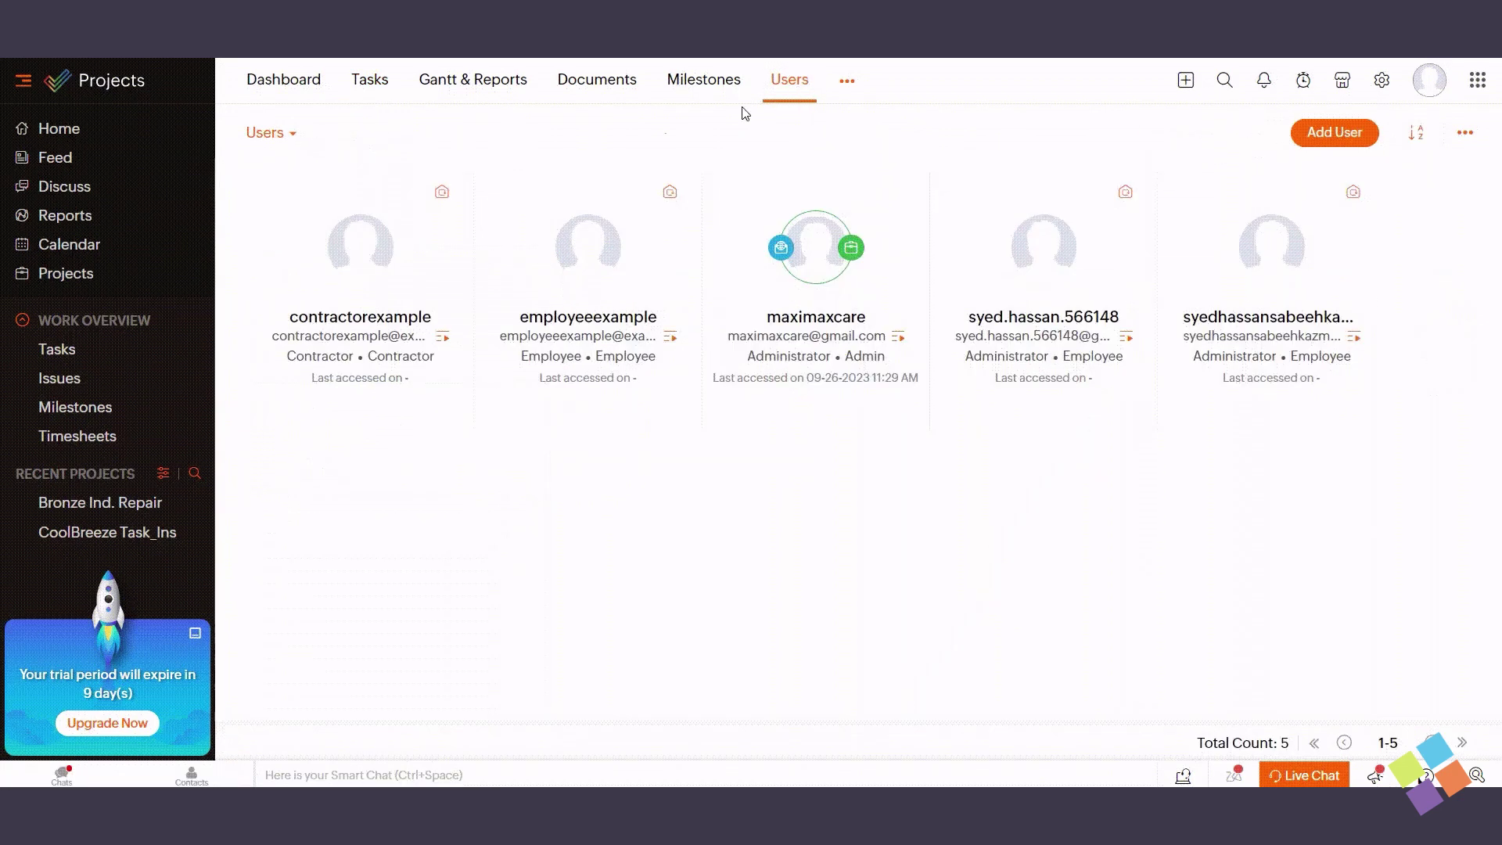
click(304, 135)
click(461, 266)
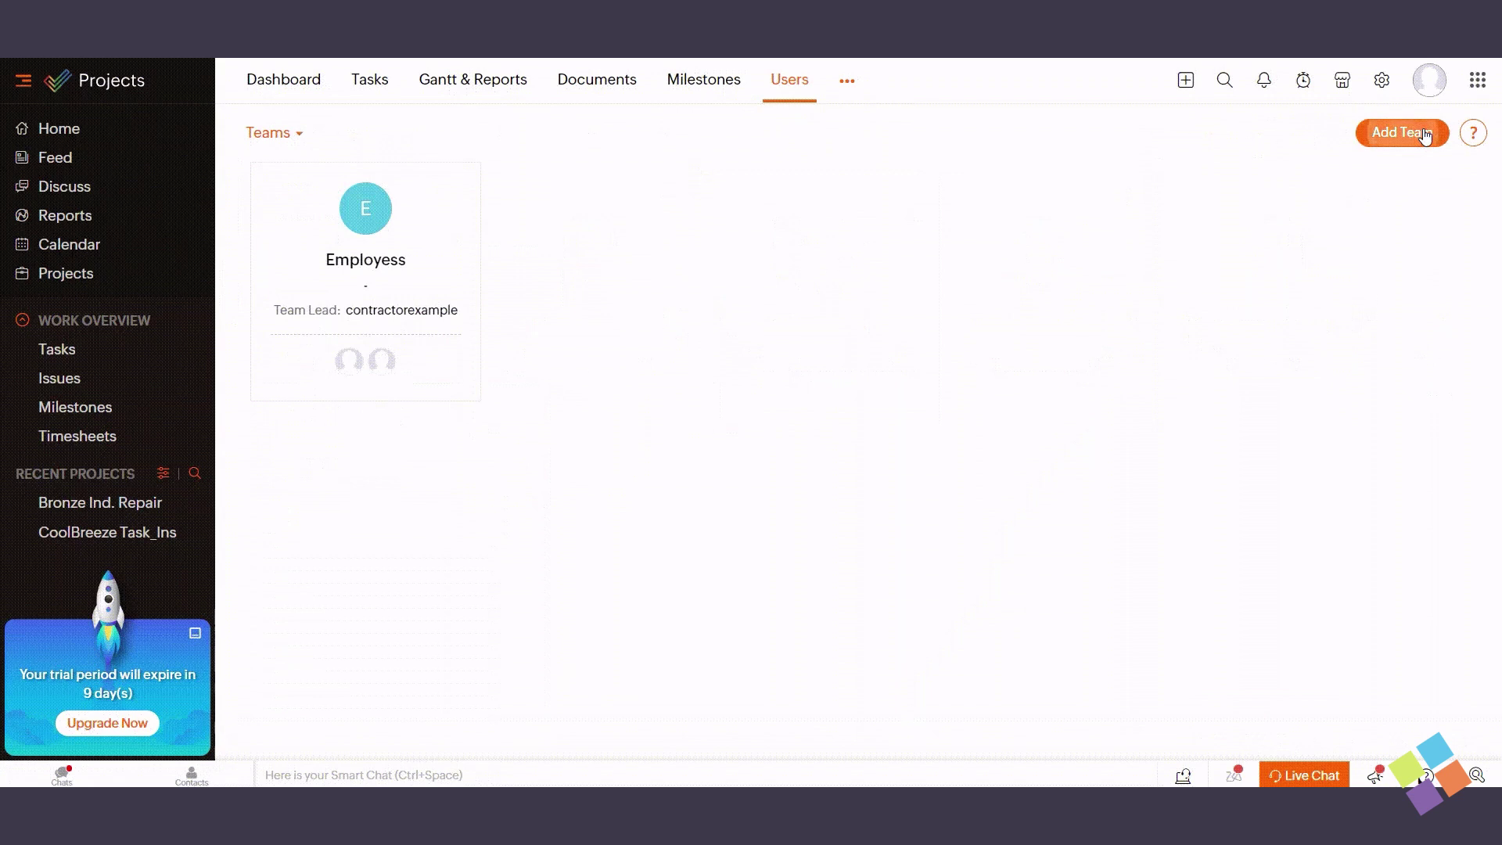
click(1427, 133)
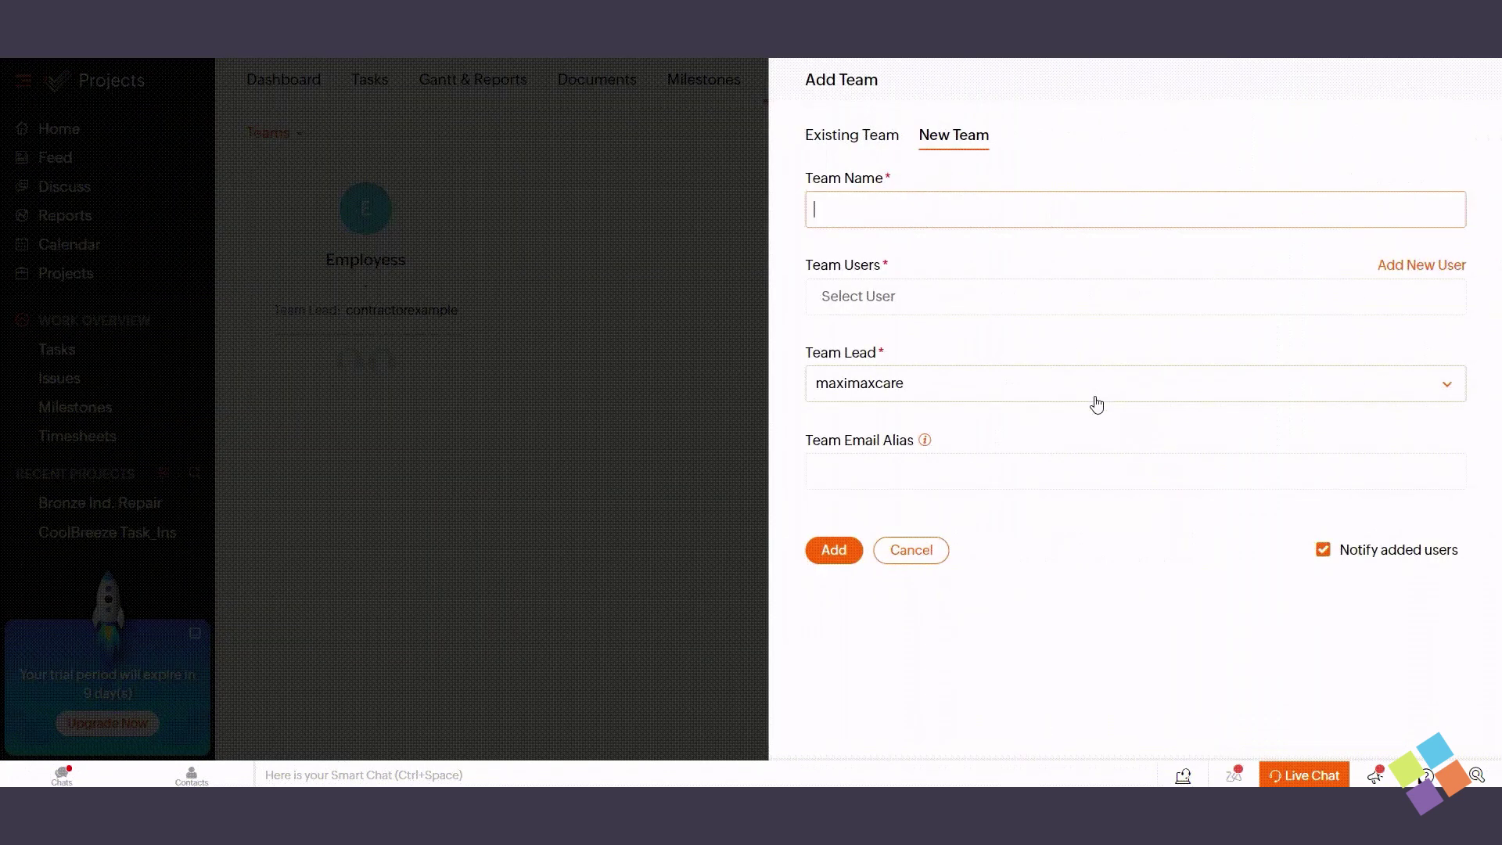
click(946, 211)
text(Processing)
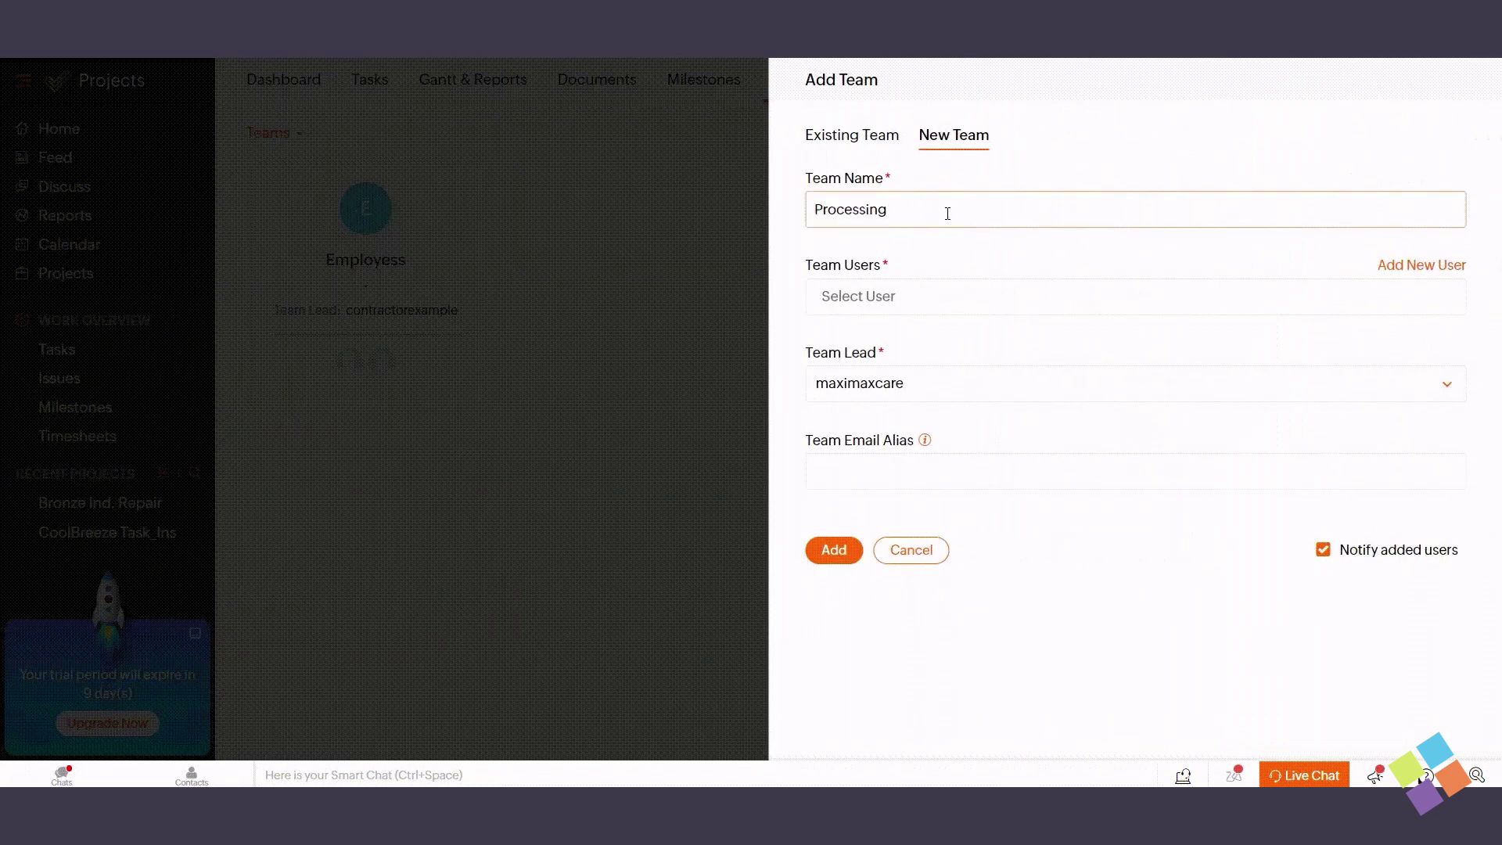
Add the contractor, employee and a third user, keep the administrator as lead, and create the team
click(944, 296)
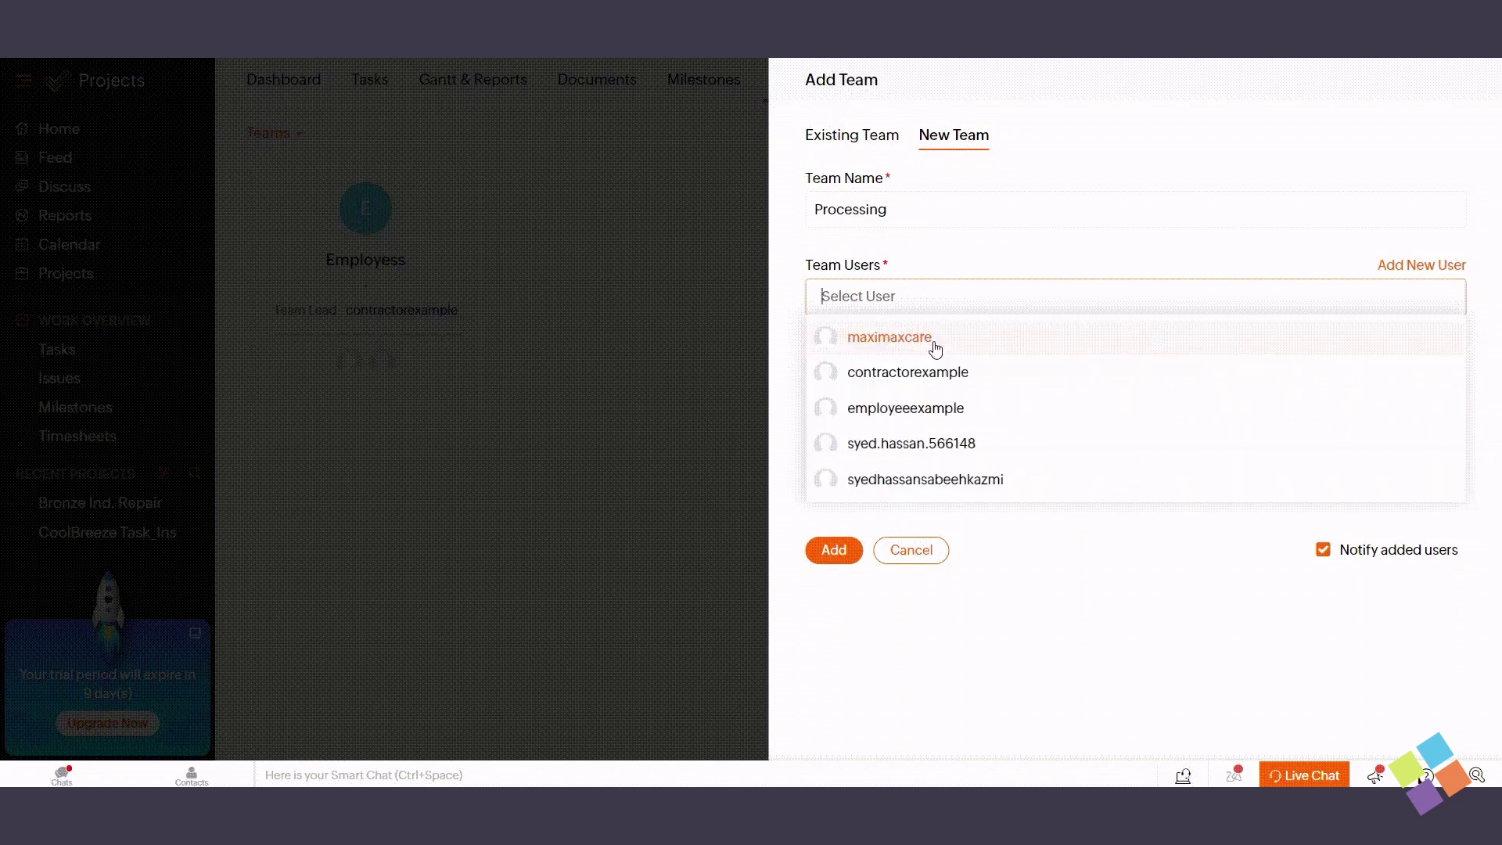
click(920, 382)
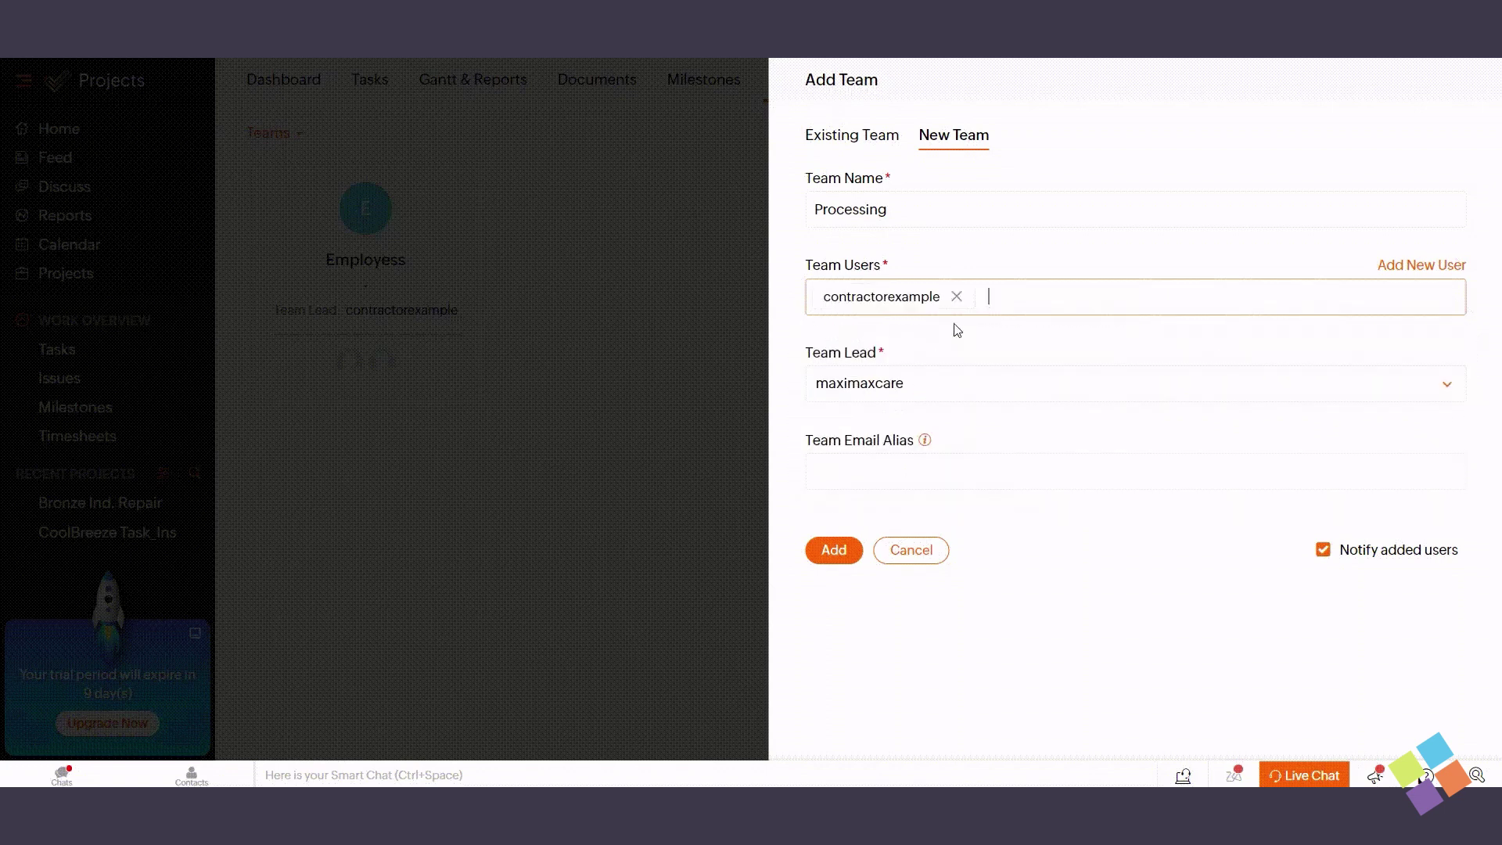
click(1011, 285)
click(914, 392)
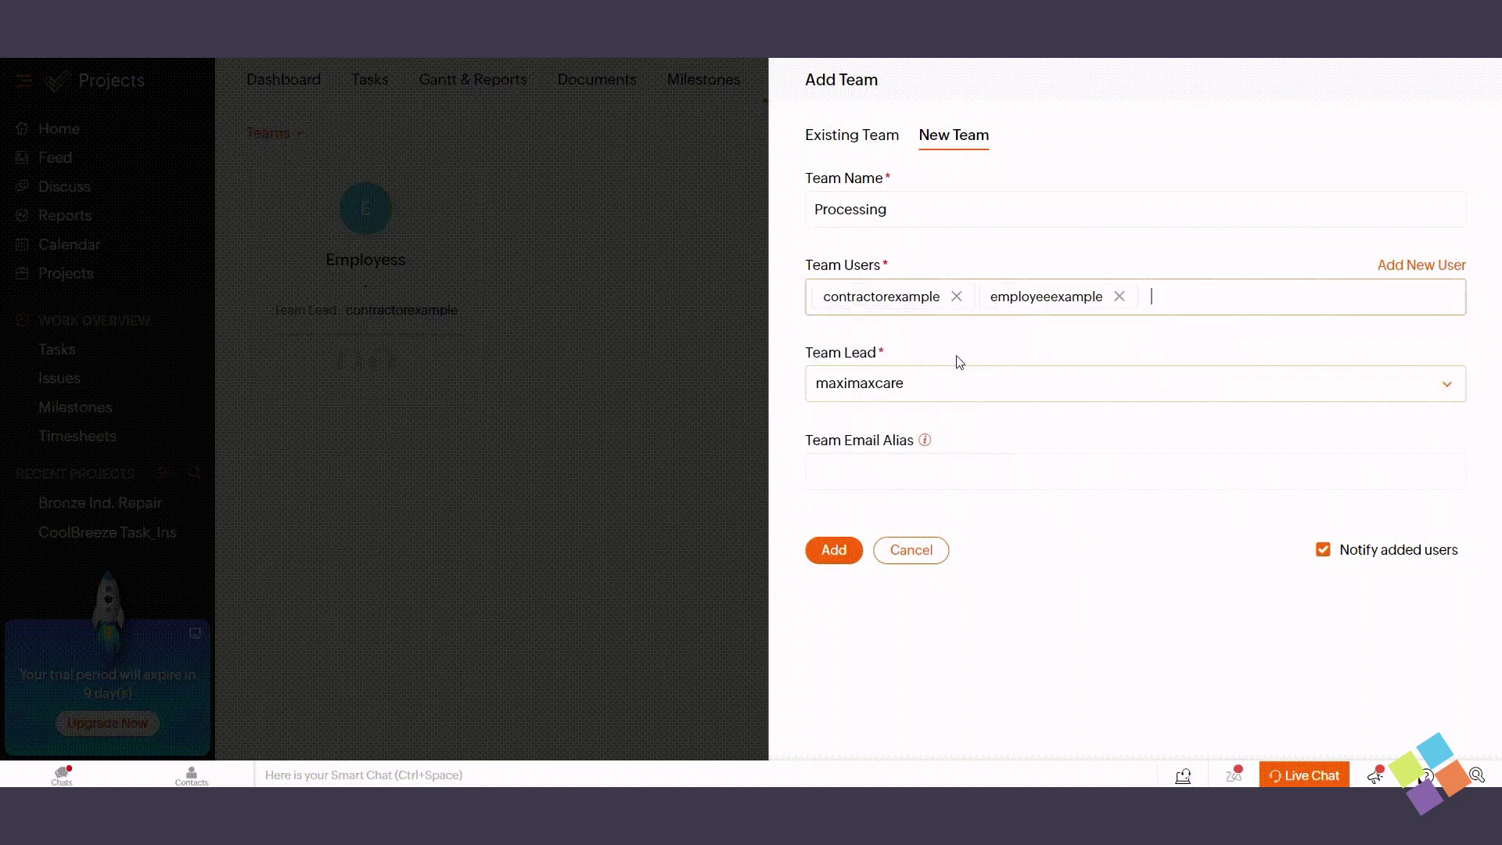
click(1138, 300)
click(962, 410)
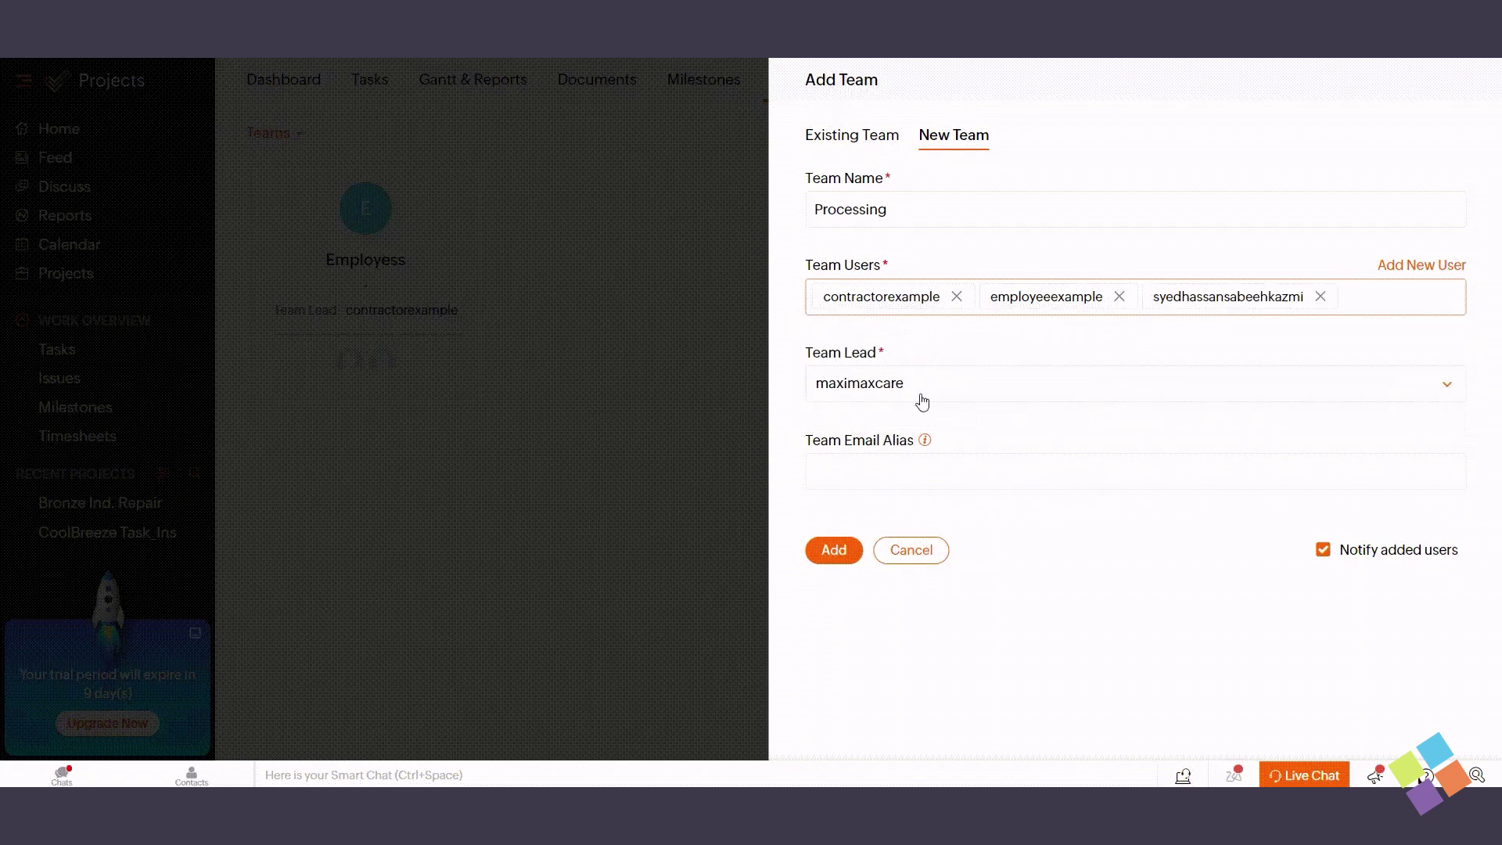
click(893, 387)
click(881, 458)
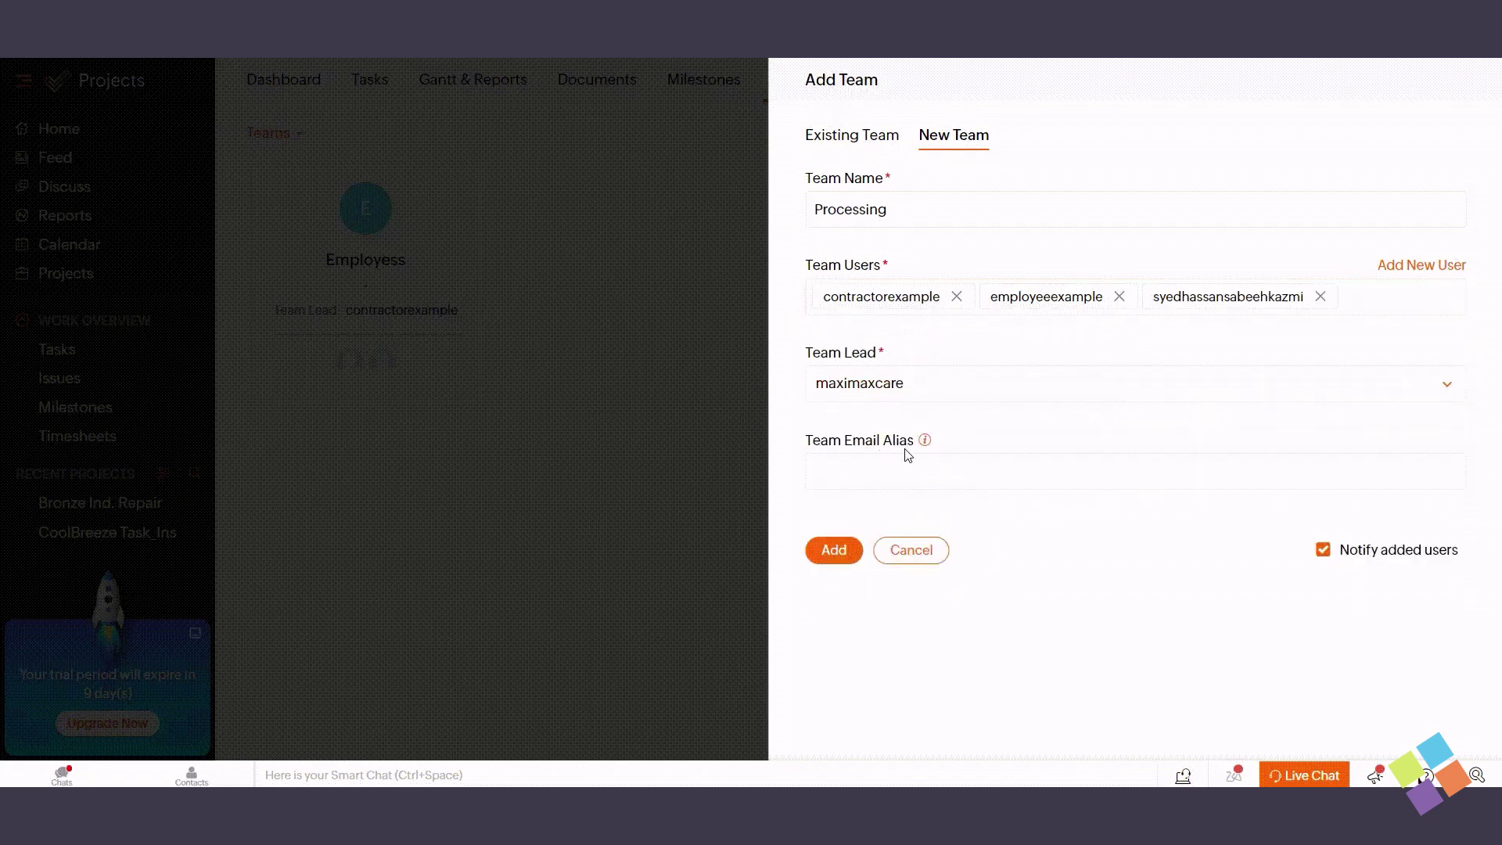
click(846, 551)
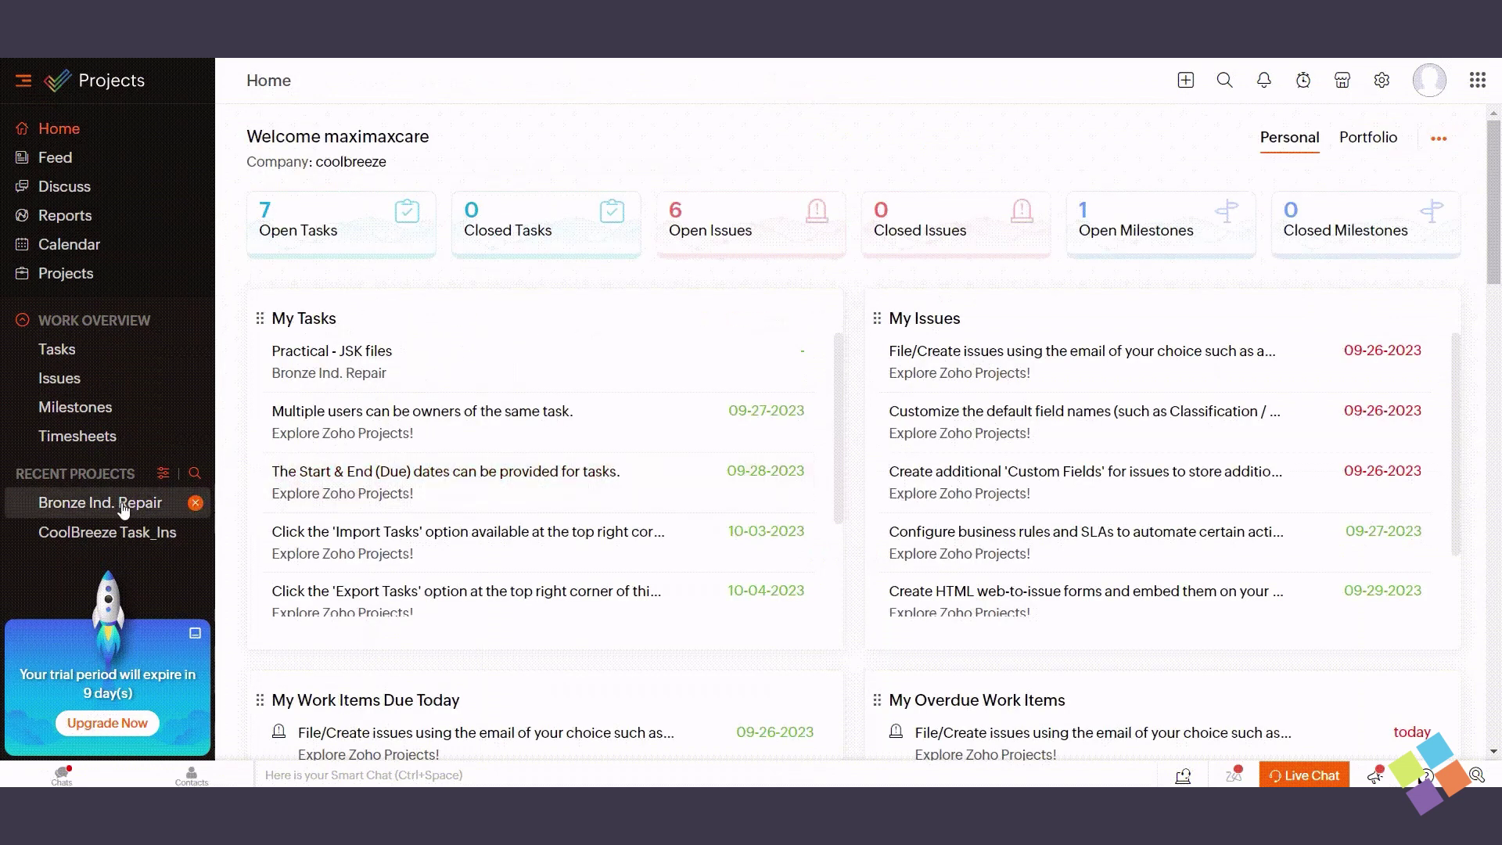
In Bronze Ind. Repair's Add User form, confirm Programmer appears in both Role and Profile lists
click(123, 506)
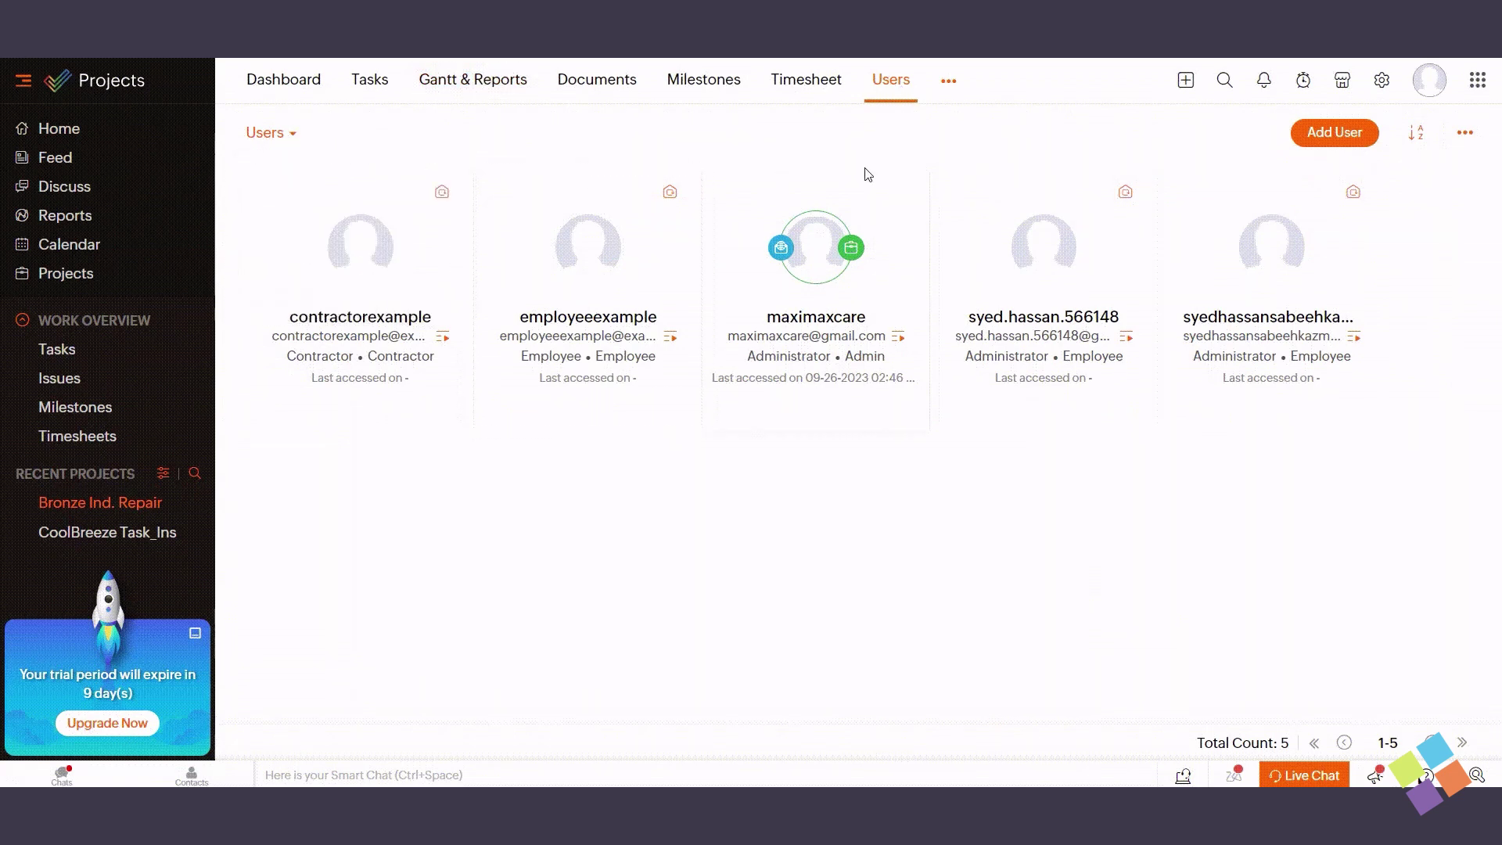
click(1334, 135)
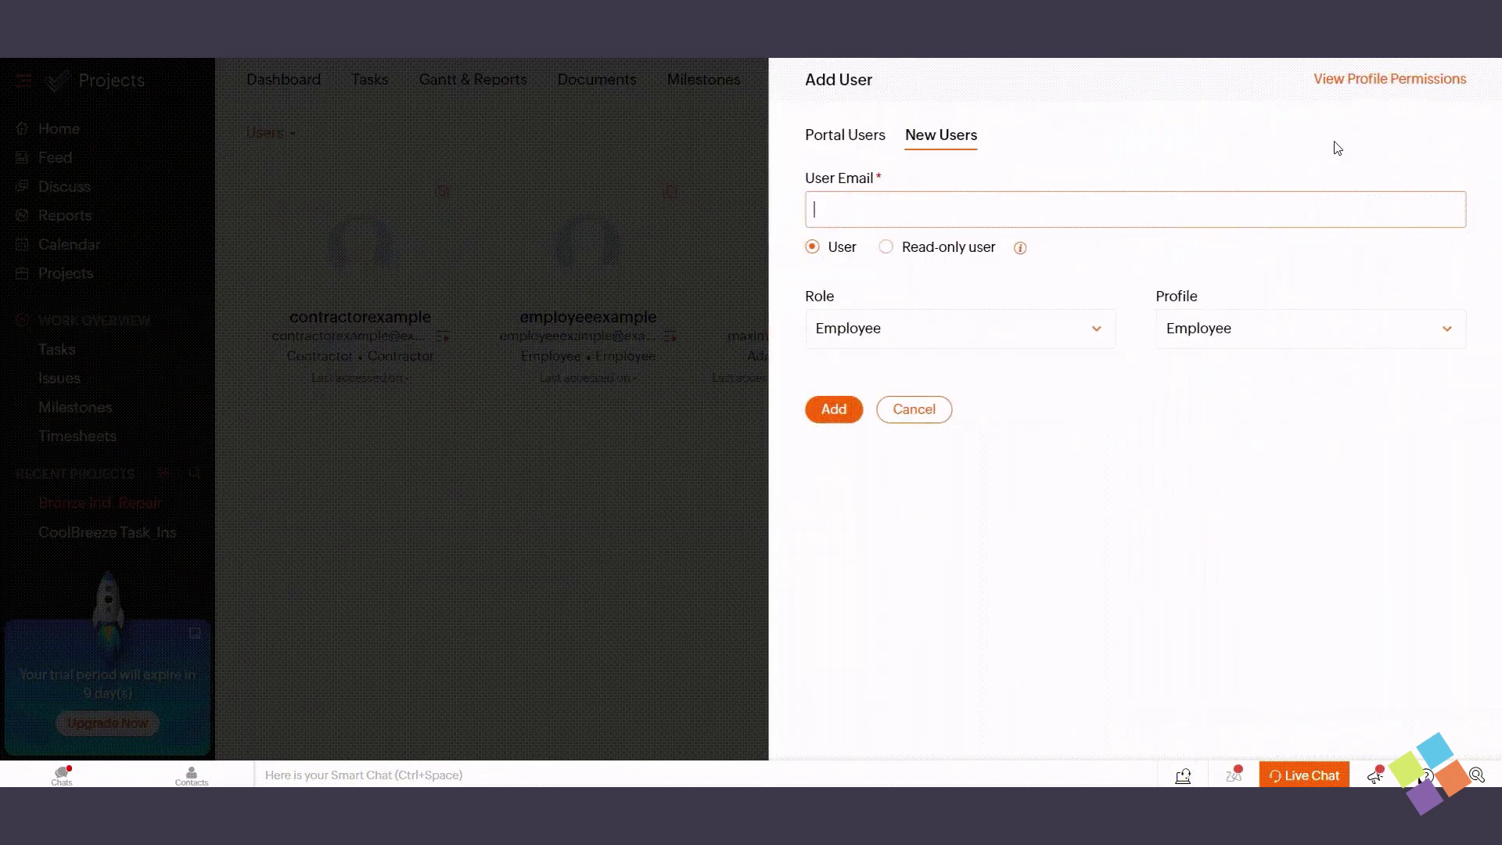
click(988, 326)
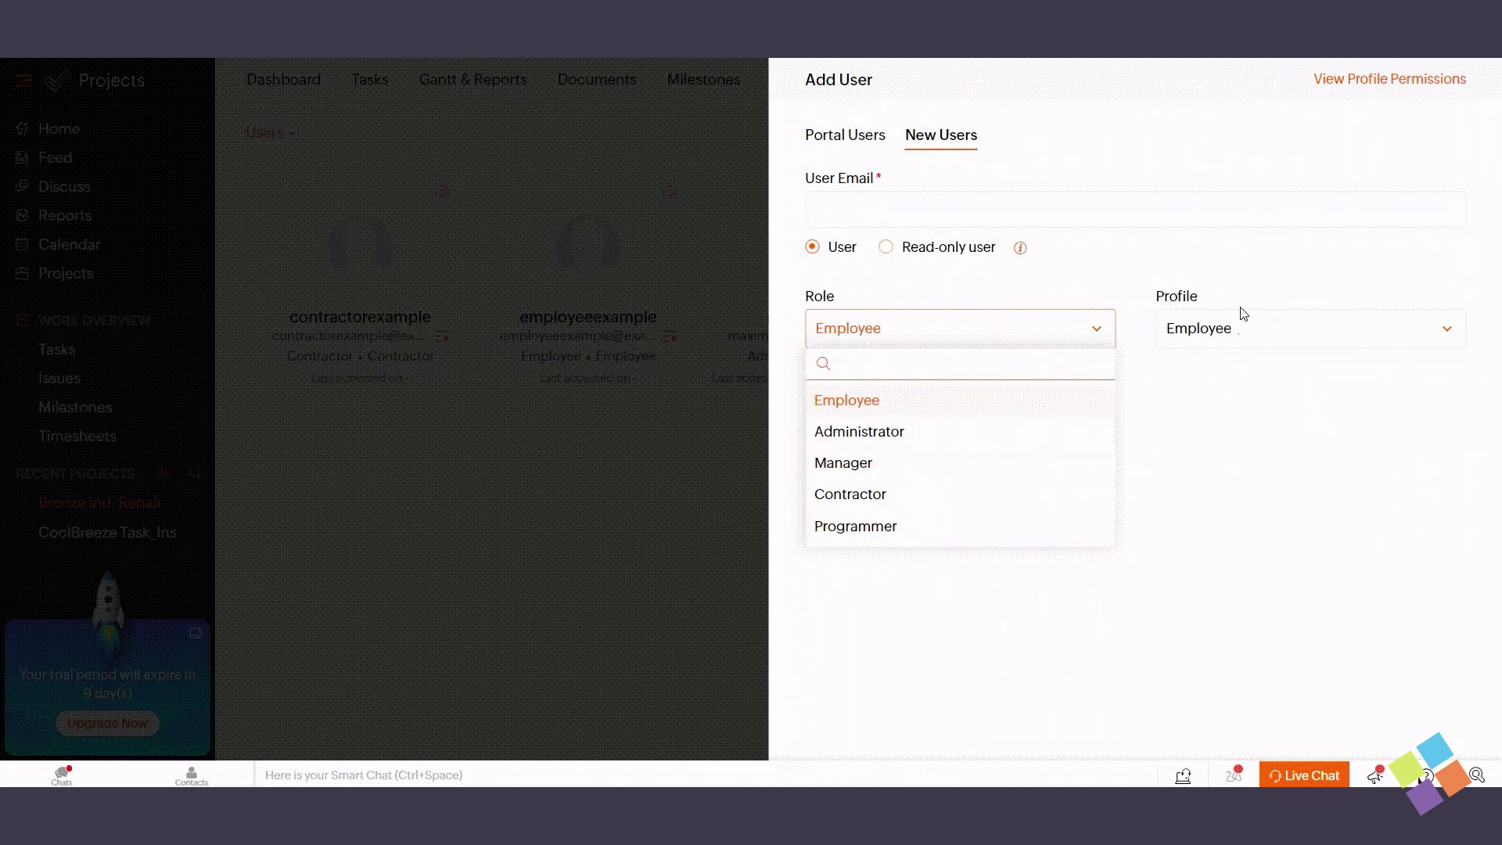
click(1243, 332)
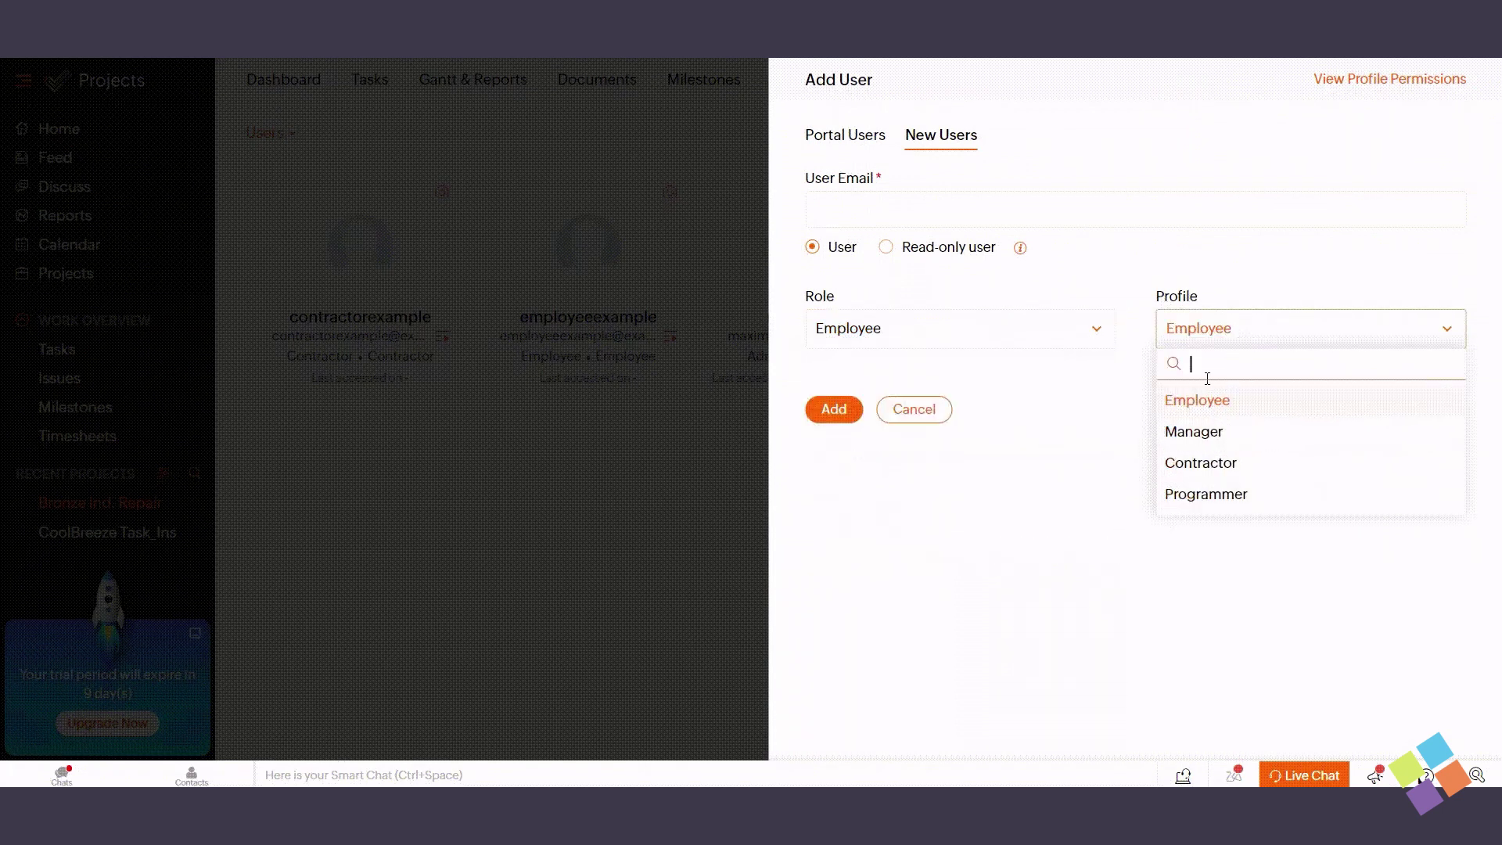
click(1098, 401)
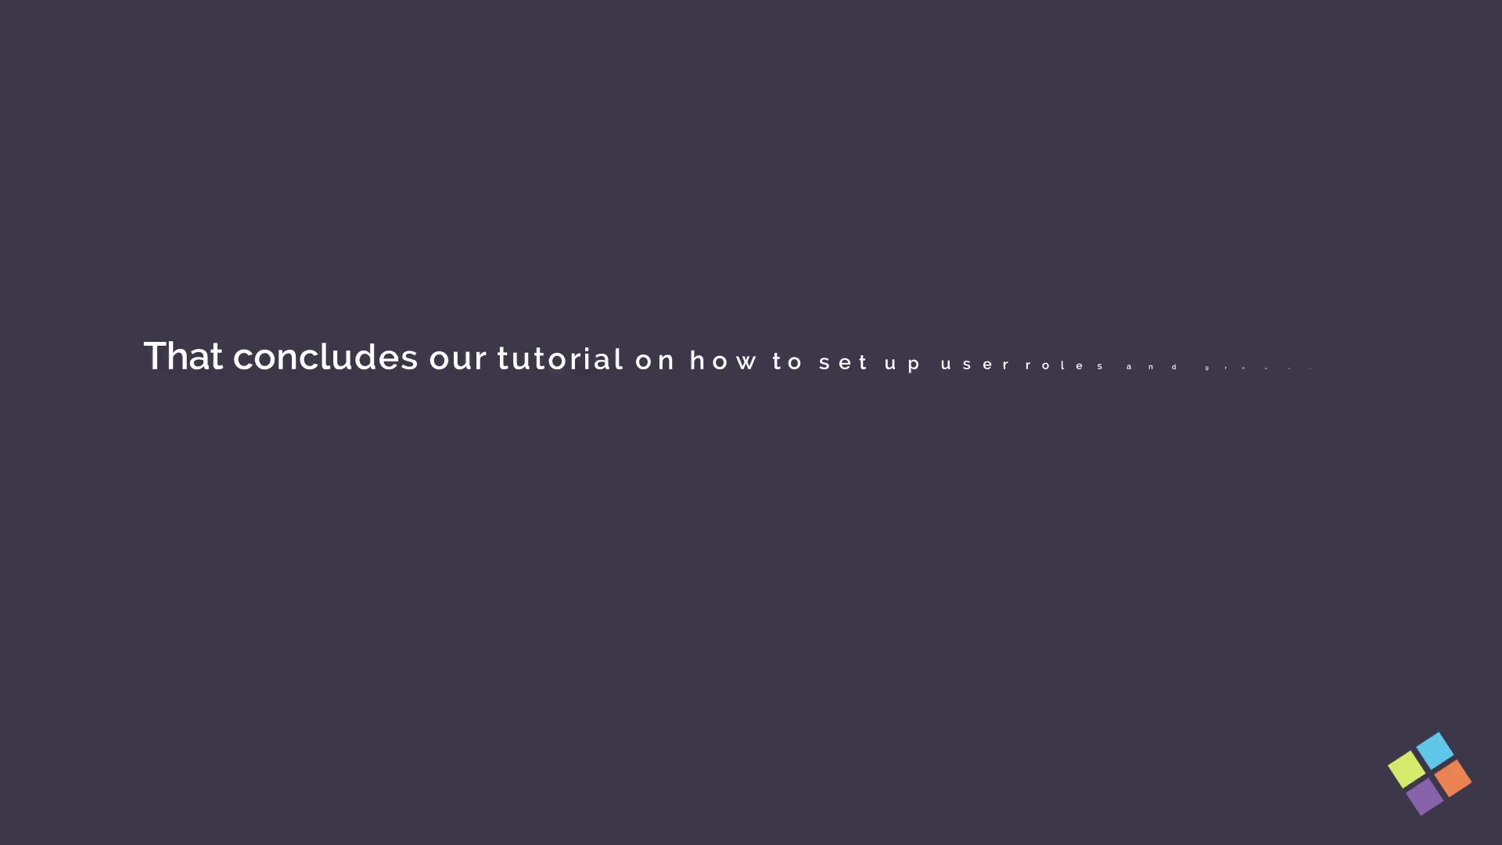